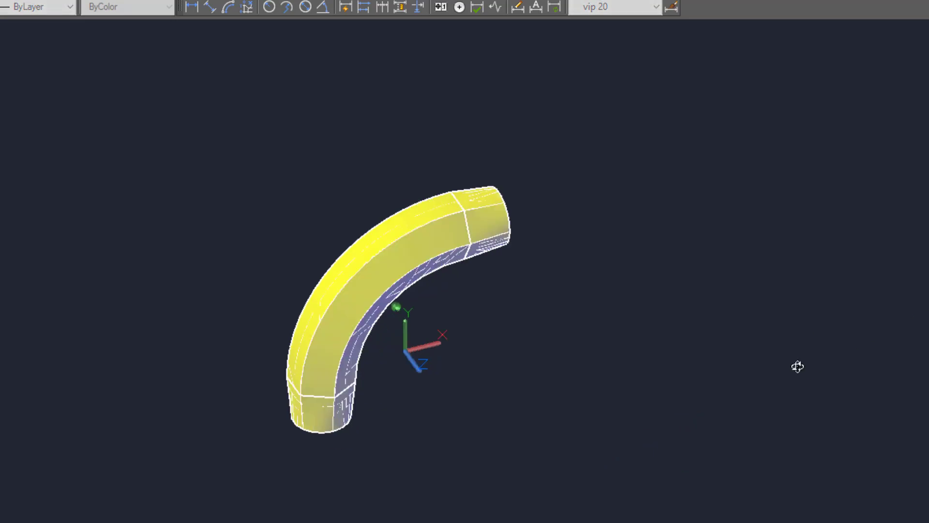
Orbit the elbow and run UNION on a crossing window around all pipe pieces.
middle_click_drag(796, 367, 651, 409, "shift")
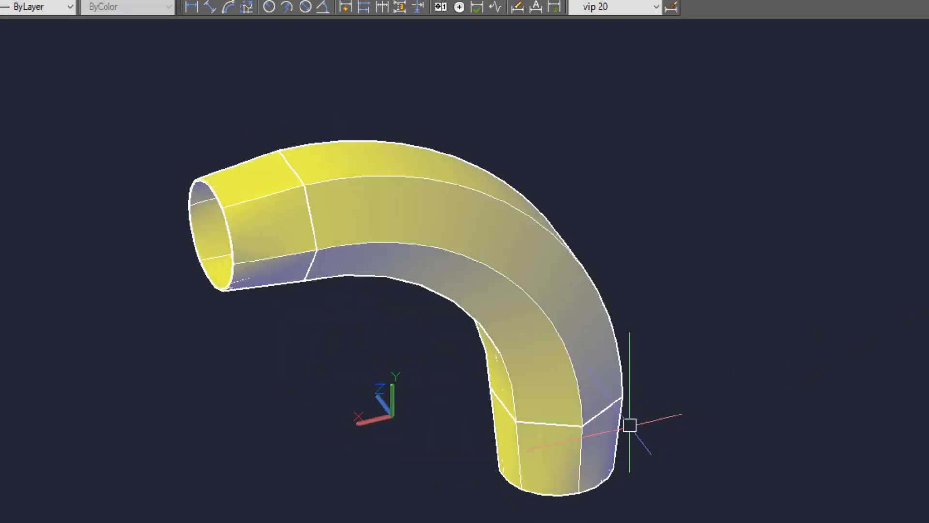
type("u")
key("Return")
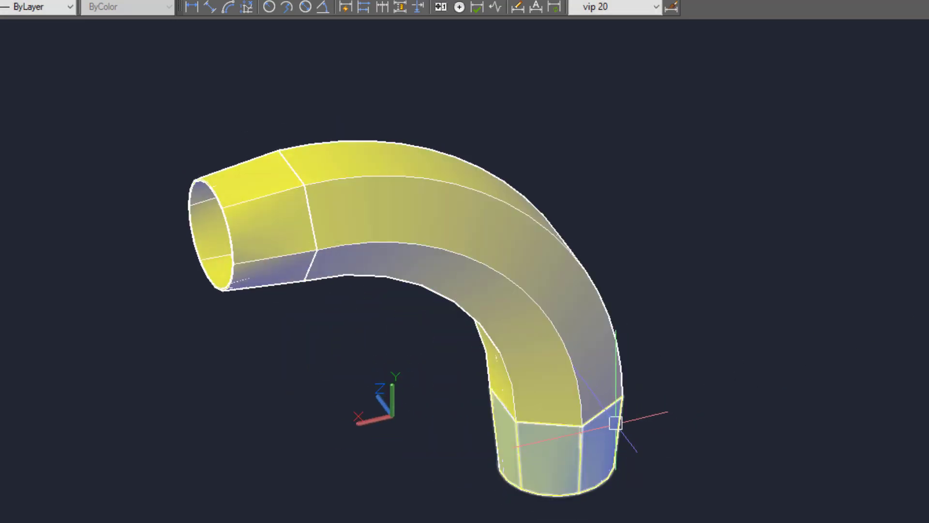
left_click(755, 520)
left_click(104, 42)
key("Return")
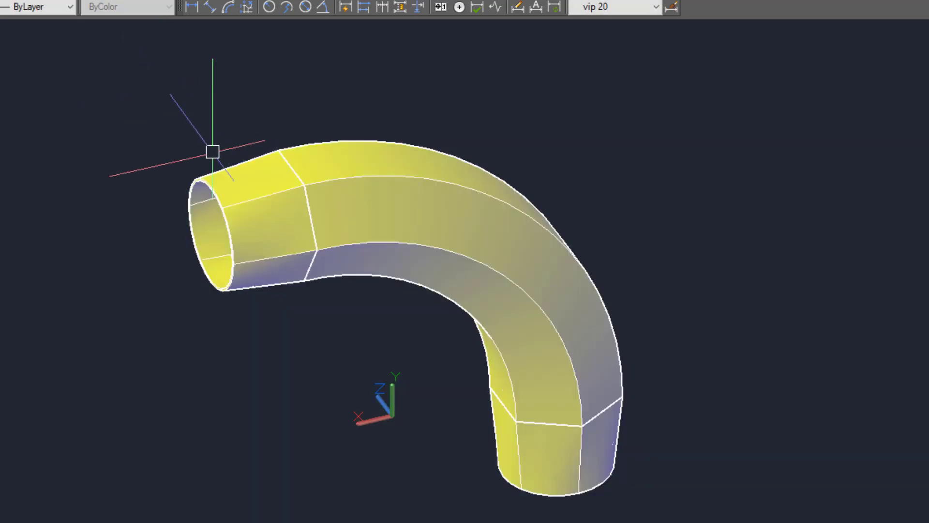
Repeat UNION over the whole pipe to merge every piece into one solid.
type("u")
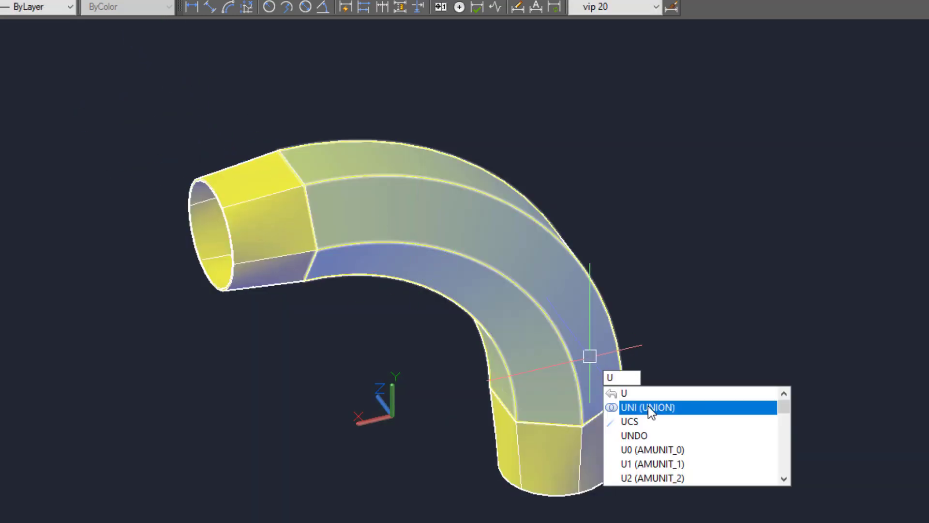
left_click(624, 408)
left_click(753, 517)
left_click(127, 81)
key("Return")
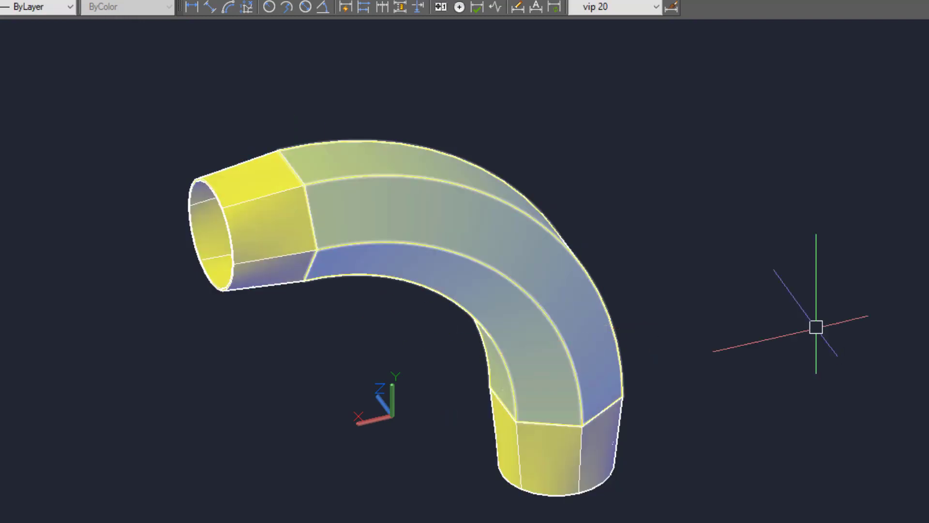
Orbit and zoom around the merged elbow to inspect its other side.
mouse_move(629, 339)
middle_mouse_down("shift")
mouse_move(408, 317)
mouse_move(408, 232)
middle_mouse_up("shift")
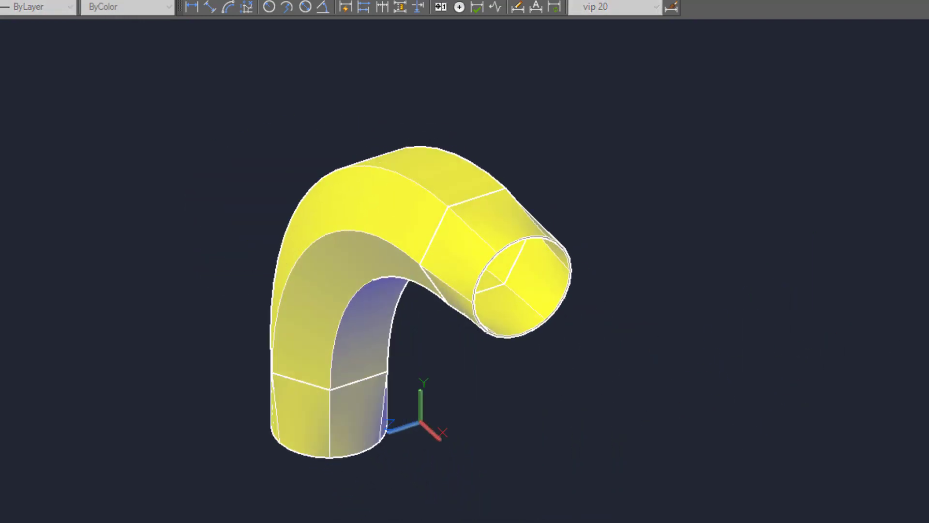
scroll(443, 209, "up", 3)
scroll(473, 218, "up", 3)
scroll(537, 189, "down", 3)
scroll(527, 232, "down", 2)
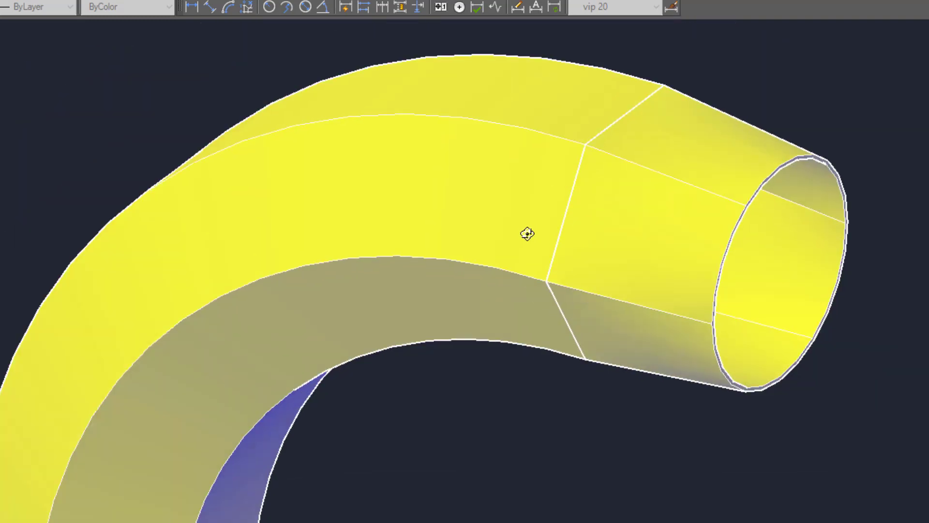
scroll(527, 243, "down", 2)
key("Escape")
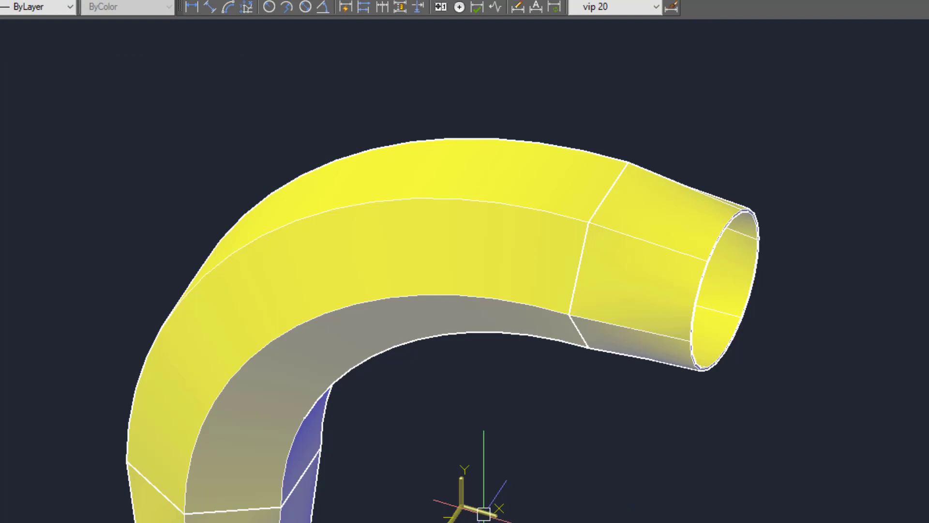
Window-select the whole elbow to confirm it is a single solid.
left_click(798, 520)
left_click(116, 172)
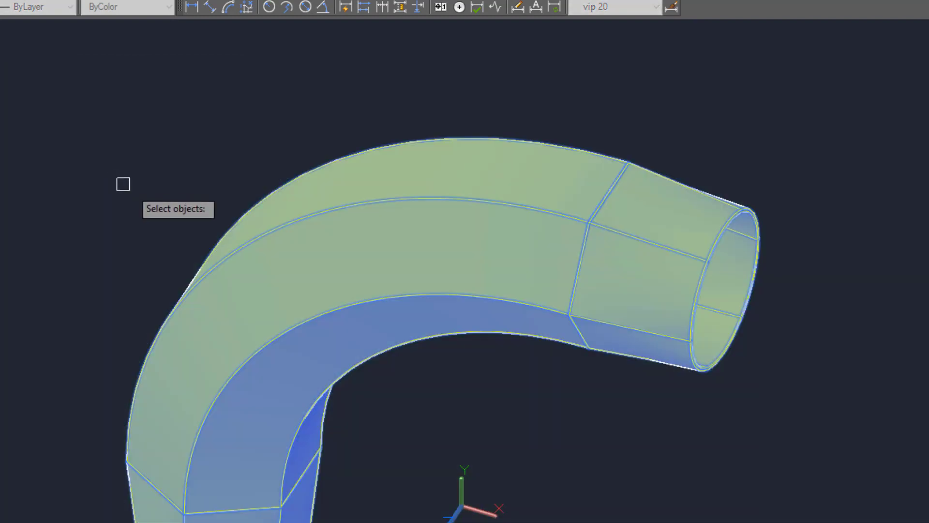
scroll(290, 255, "down", 2)
key("Escape")
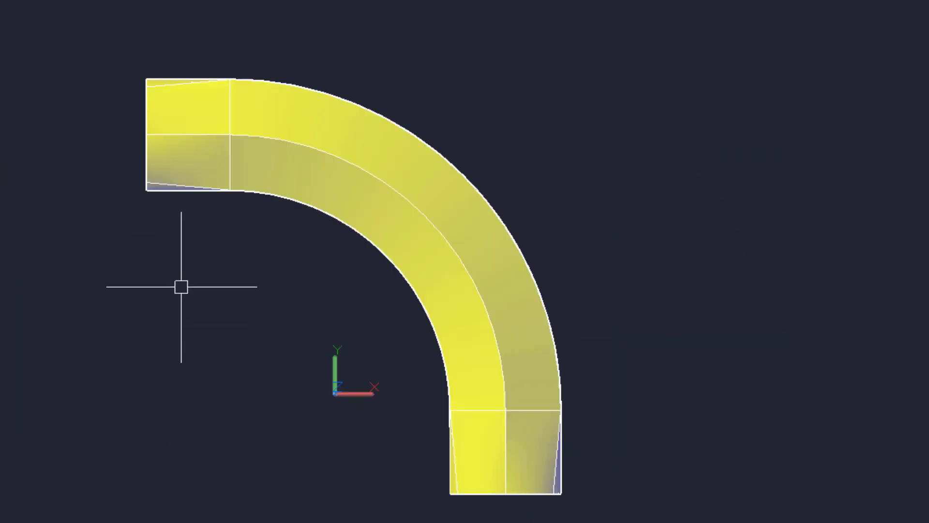
scroll(283, 284, "up", 2)
middle_click_drag(329, 285, 402, 291)
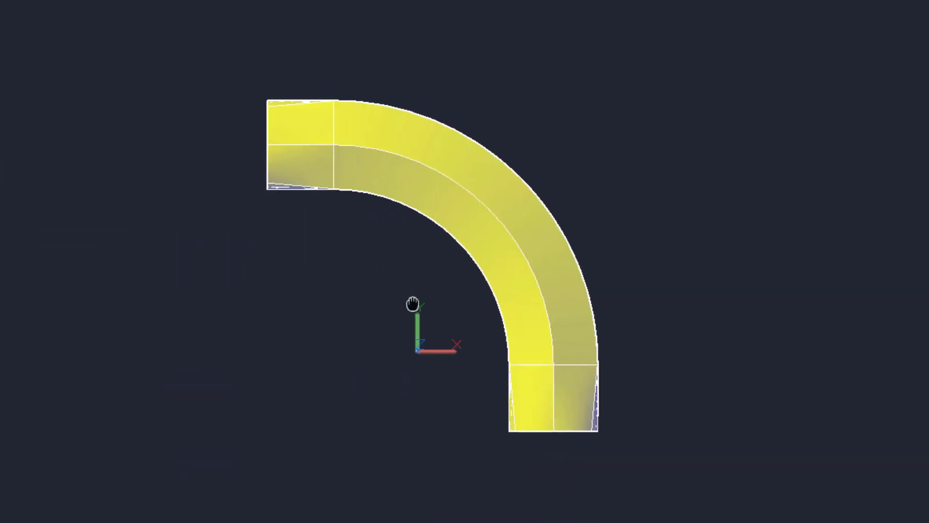
scroll(412, 309, "up", 3)
scroll(375, 313, "down", 4)
scroll(401, 307, "up", 2)
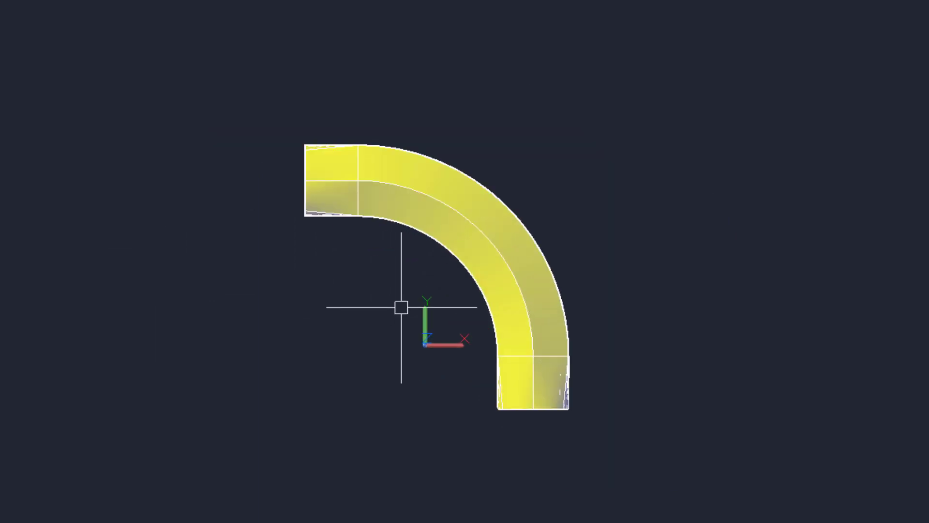
mouse_move(368, 299)
middle_mouse_down()
mouse_move(152, 267)
mouse_move(235, 279)
mouse_move(373, 346)
mouse_move(623, 395)
mouse_move(631, 410)
middle_mouse_up()
scroll(151, 267, "down", 2)
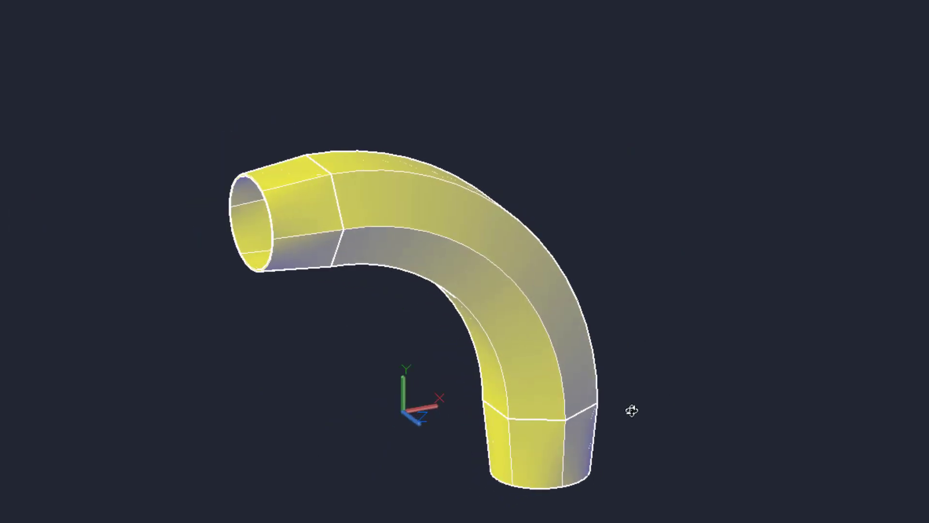
mouse_move(738, 432)
middle_mouse_down("shift")
mouse_move(628, 313)
mouse_move(577, 363)
mouse_move(676, 358)
mouse_move(352, 373)
mouse_move(746, 290)
mouse_move(705, 308)
middle_mouse_up("shift")
mouse_move(706, 308)
left_mouse_down()
mouse_move(555, 348)
mouse_move(595, 357)
mouse_move(452, 356)
mouse_move(497, 164)
mouse_move(207, 303)
mouse_move(674, 318)
mouse_move(318, 166)
mouse_move(286, 473)
mouse_move(631, 471)
mouse_move(622, 292)
mouse_move(570, 164)
mouse_move(241, 91)
mouse_move(566, 353)
mouse_move(139, 153)
mouse_move(270, 144)
mouse_move(359, 286)
mouse_move(622, 231)
mouse_move(746, 161)
mouse_move(626, 234)
mouse_move(258, 169)
mouse_move(89, 180)
mouse_move(66, 168)
left_mouse_up()
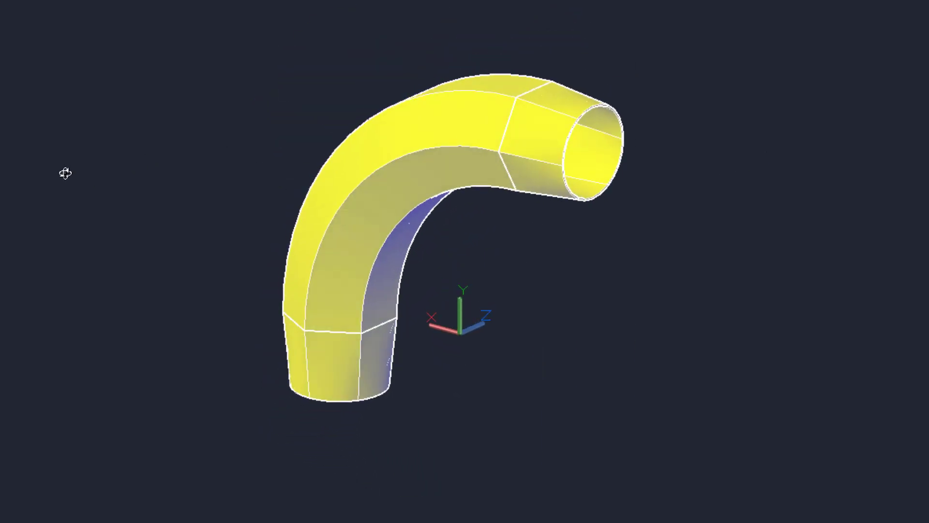
middle_click_drag(437, 252, 385, 347)
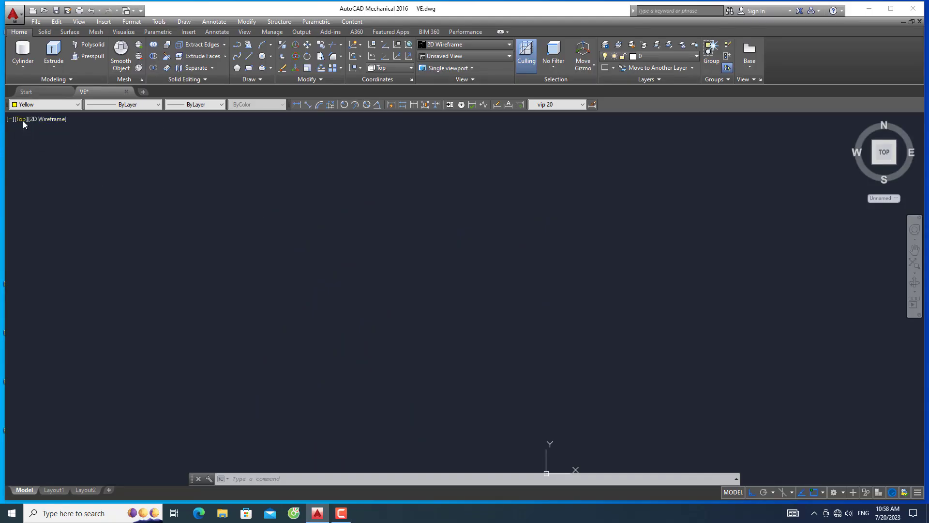
Switch to the Front view and draw a circle of radius 500.
left_click(23, 124)
left_click(34, 184)
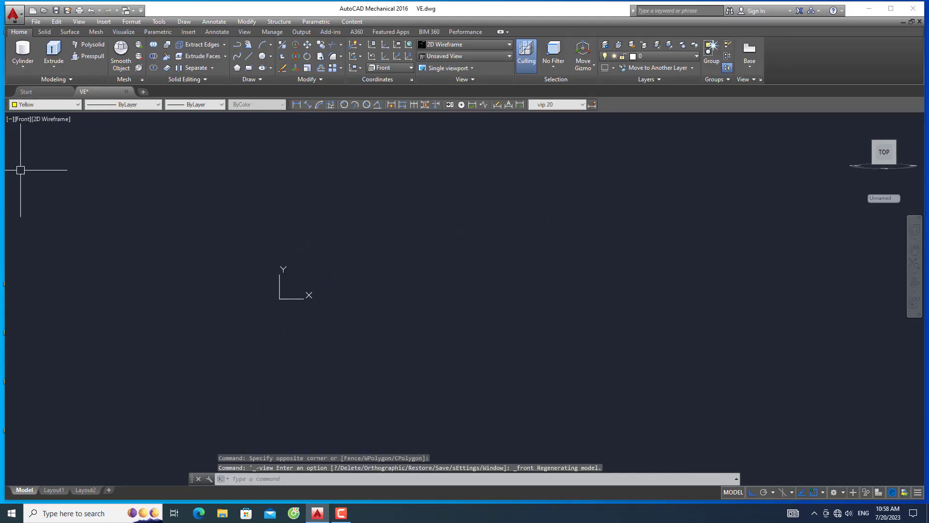
left_click_drag(463, 258, 397, 309)
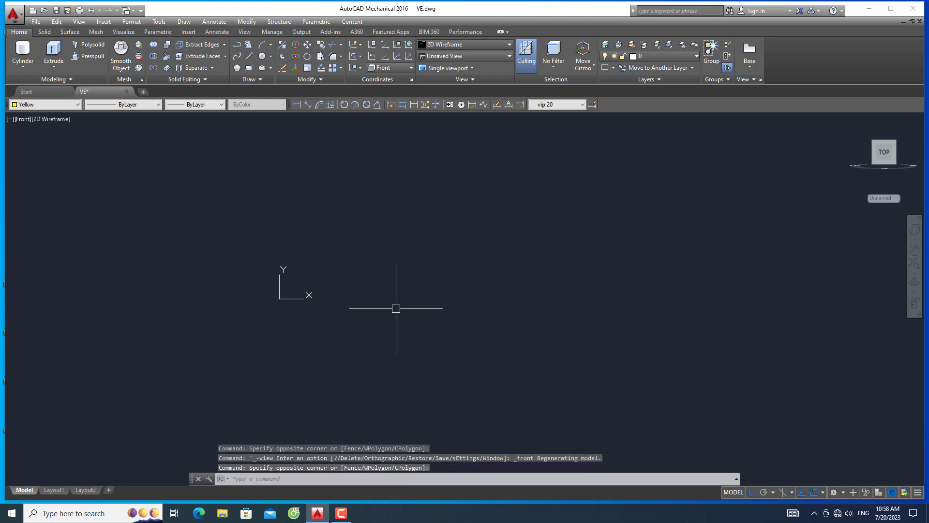
type("C")
key("Return")
left_click(447, 325)
type("500")
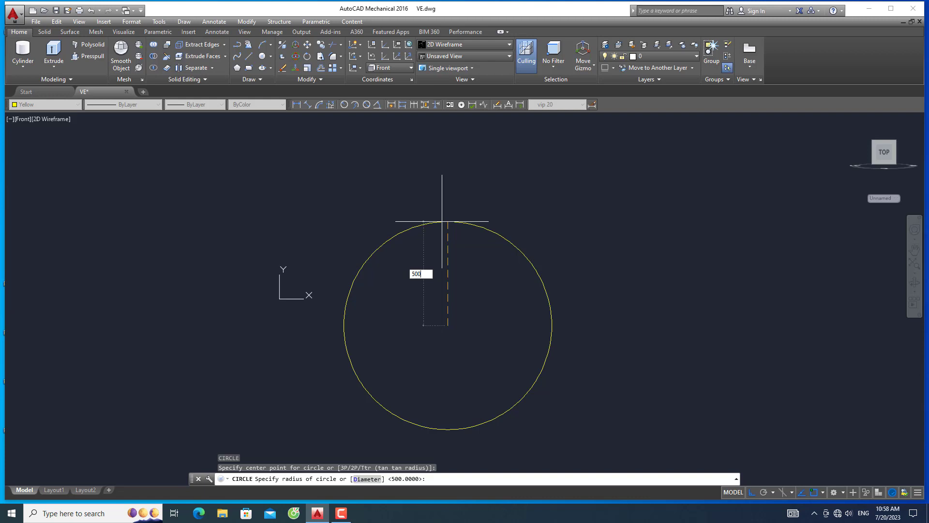
key("Return")
scroll(449, 303, "down", 8)
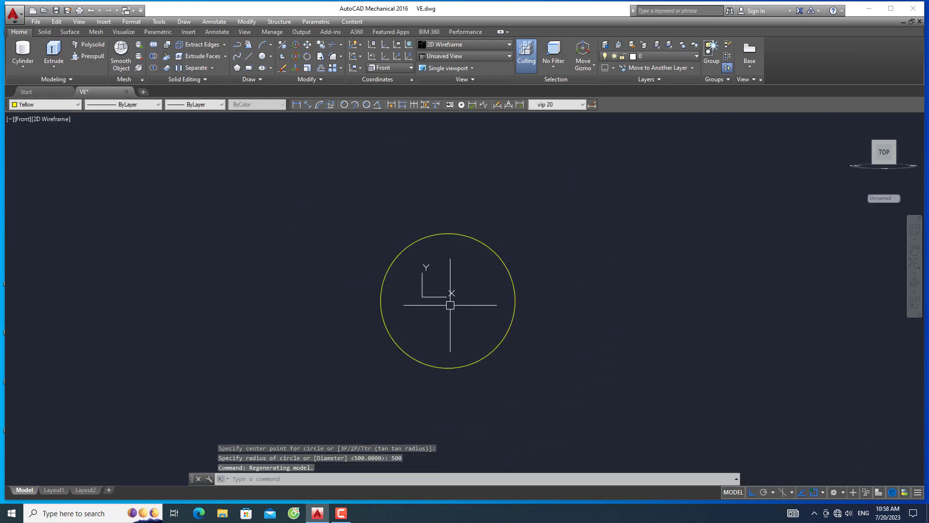
middle_click_drag(450, 305, 498, 282)
Draw a vertical and a horizontal radius line from the circle's centre.
type("l")
key("Return")
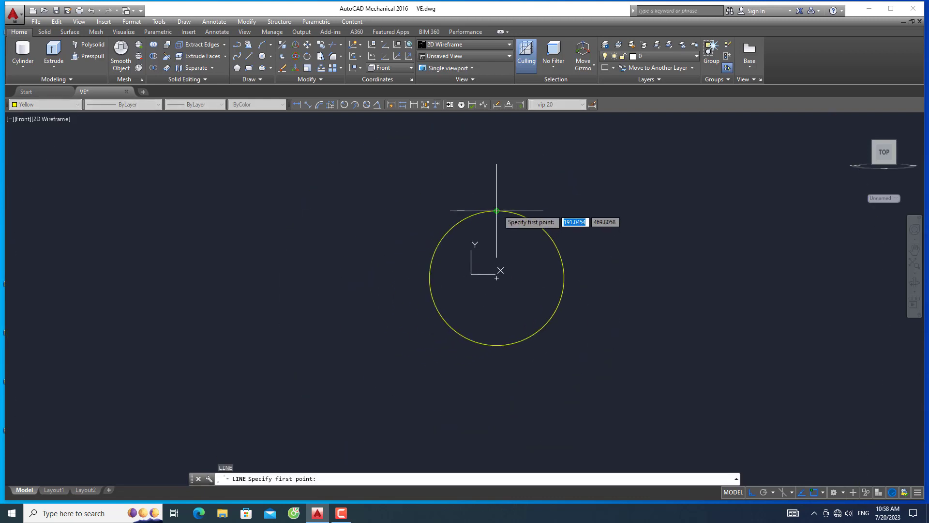
left_click(497, 277)
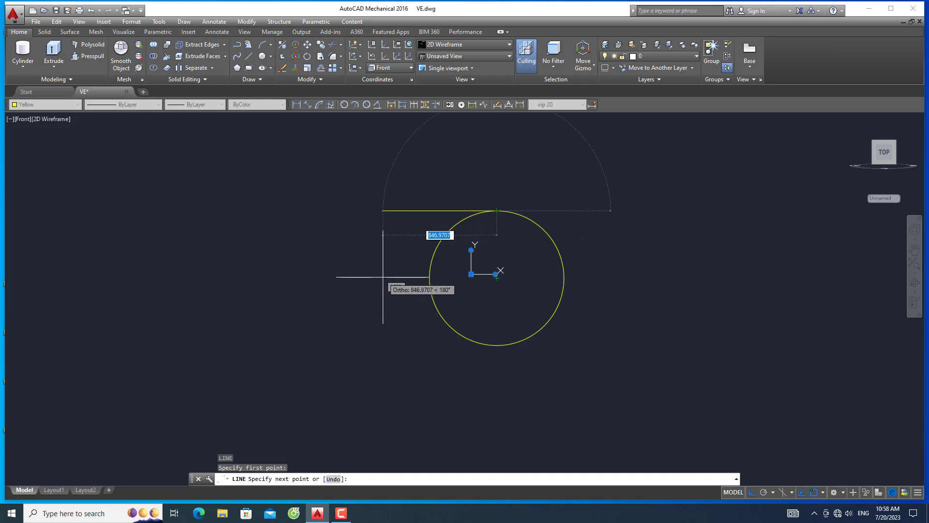
key("Escape")
scroll(493, 210, "up", 4)
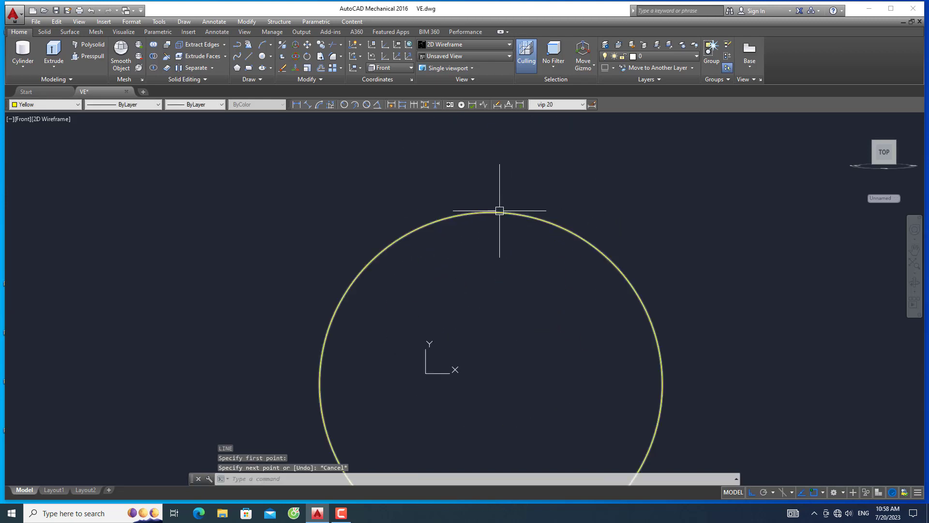
key("Return")
left_click(490, 212)
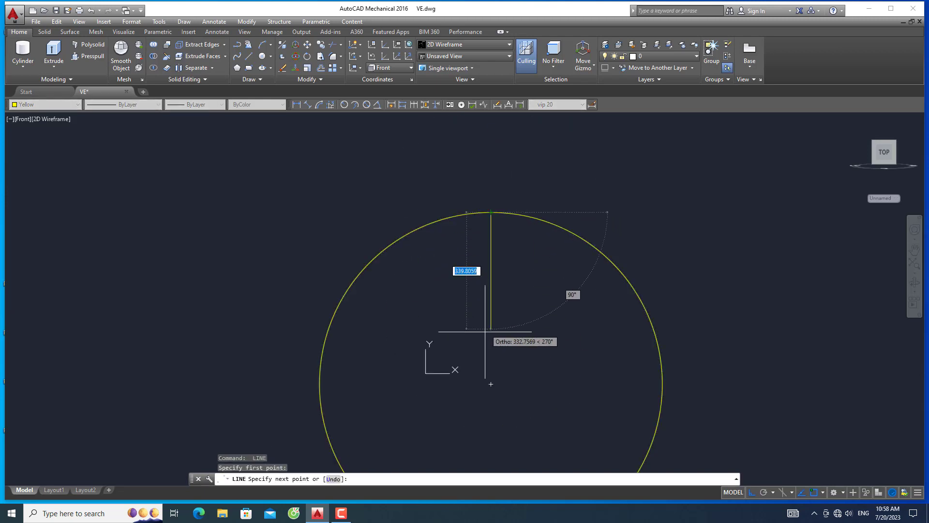
left_click(491, 383)
scroll(404, 357, "down", 2)
left_click(301, 311)
key("Return")
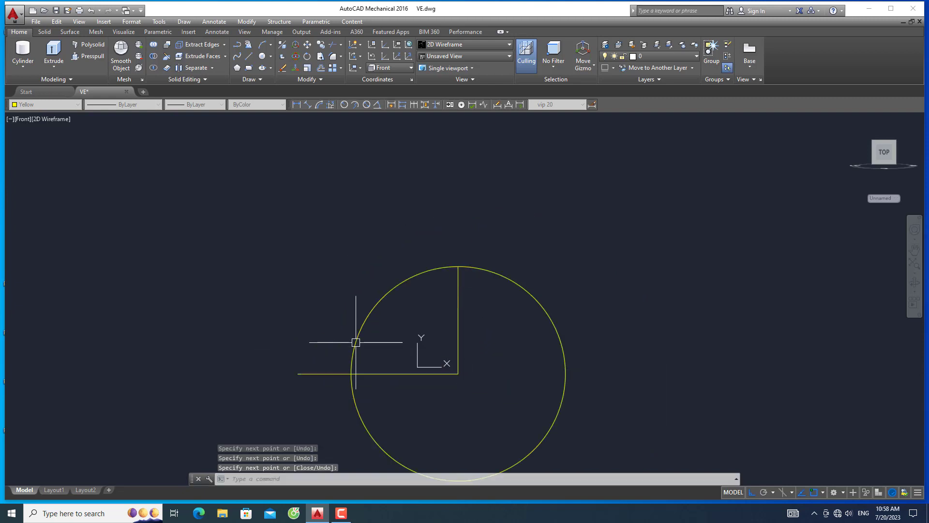
middle_click_drag(422, 386, 442, 335)
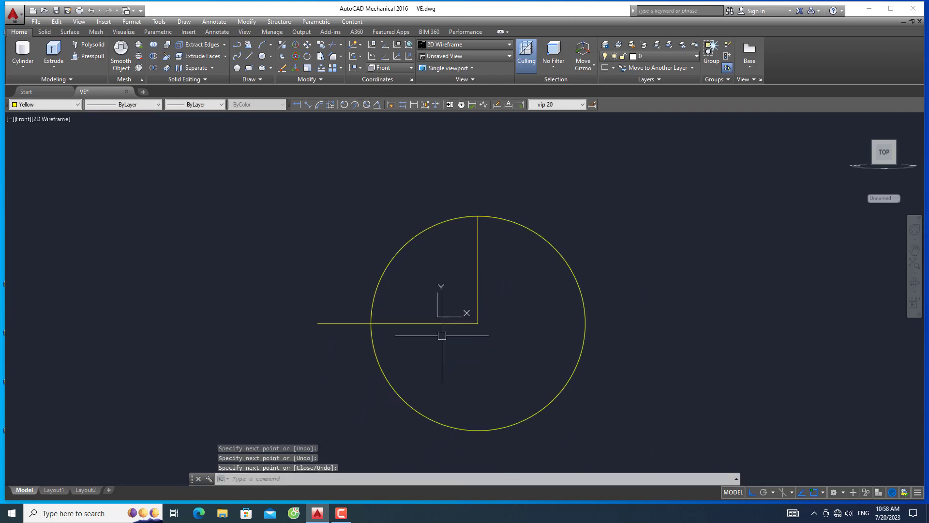
Trim the circle to a quarter arc and erase the two radius lines.
type("tr")
key("Return")
key("Return")
left_click(543, 239)
left_click(338, 323)
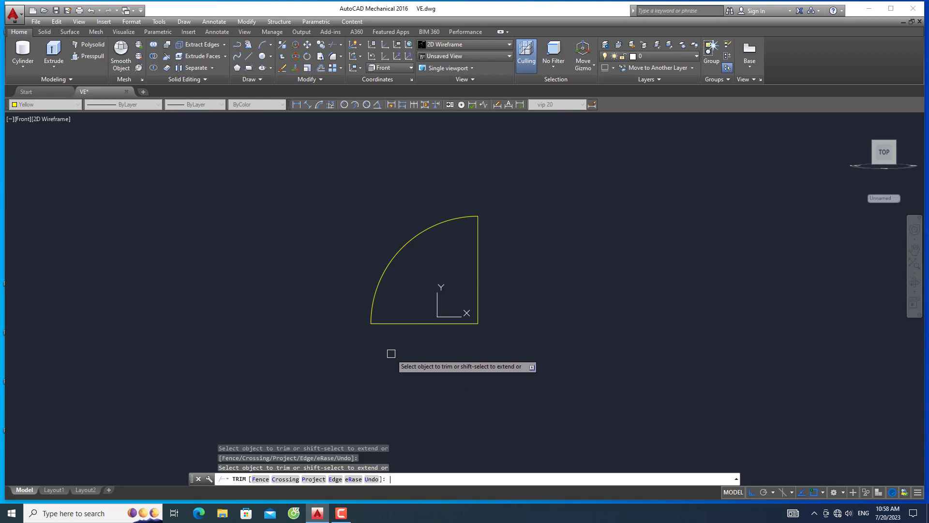
key("Return")
left_click(491, 352)
left_click(462, 314)
key("Delete")
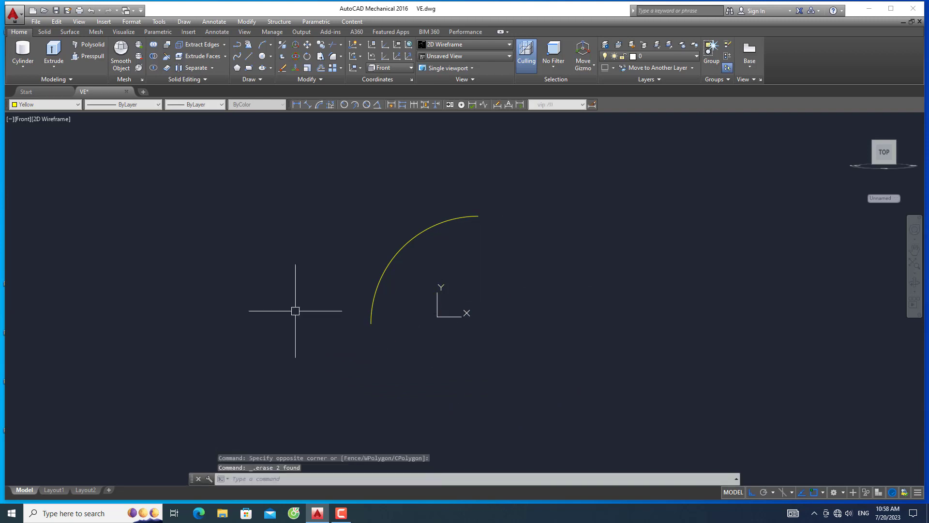
left_click(19, 121)
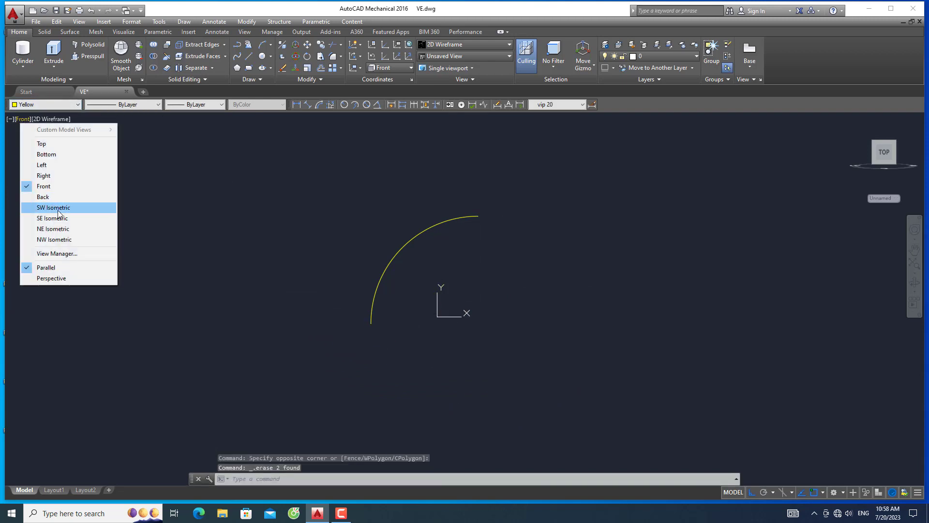
Switch to the southwest isometric view and set the UCS preset to Top.
left_click(29, 209)
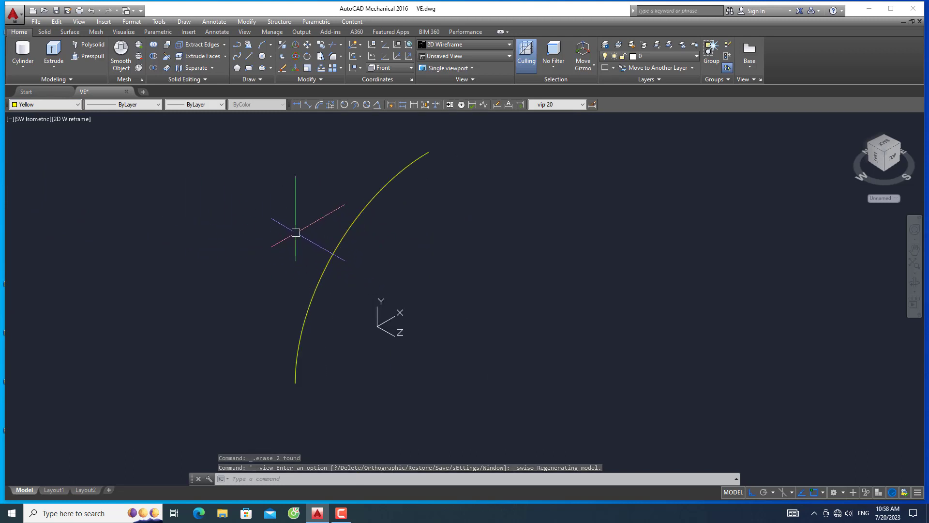
left_click(375, 71)
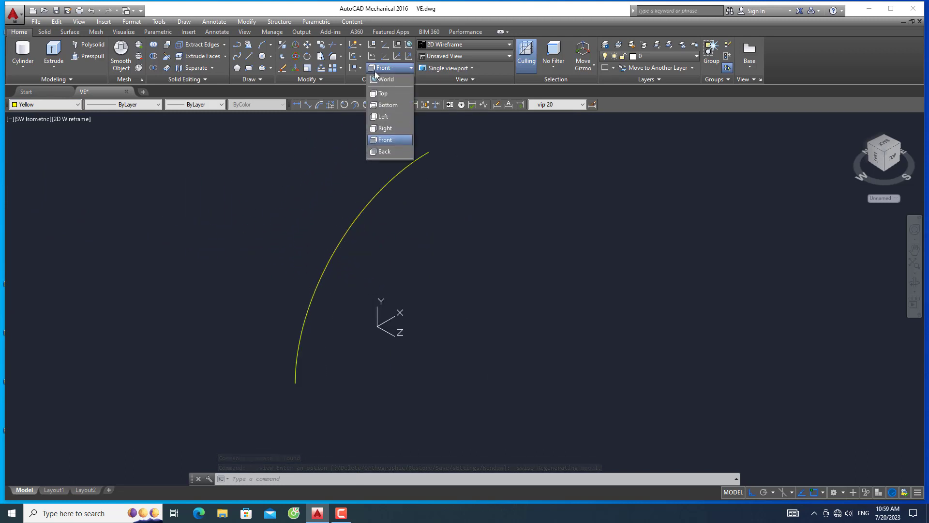
left_click(382, 95)
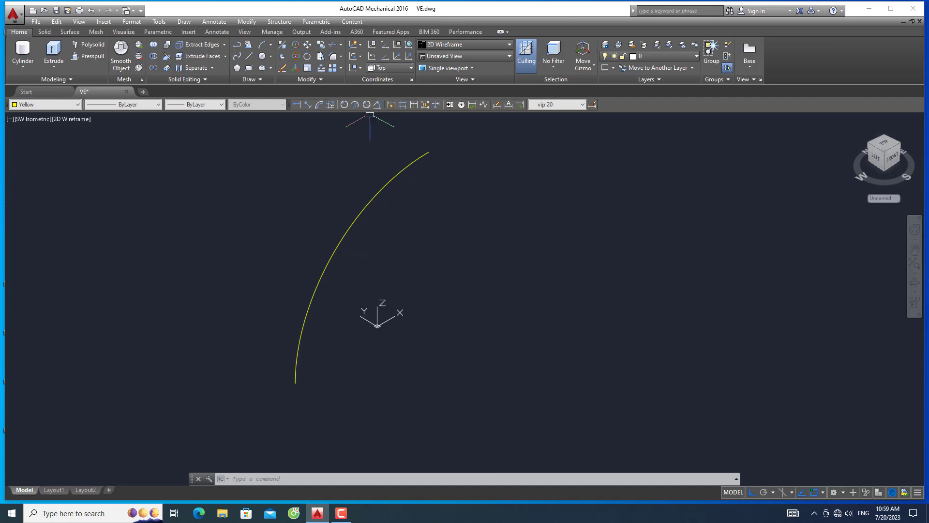
left_click(389, 365)
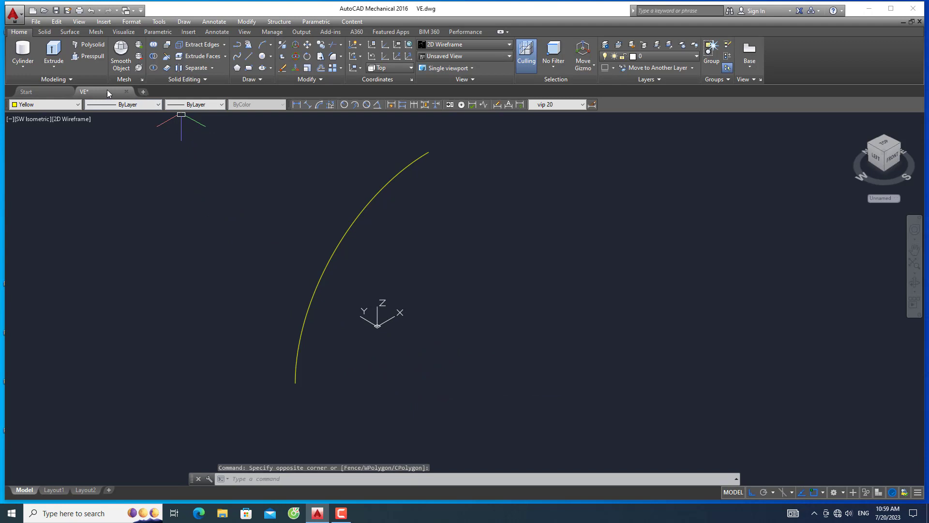
Start a six-sided circumscribed polygon near the arc end, then cancel it.
left_click(237, 69)
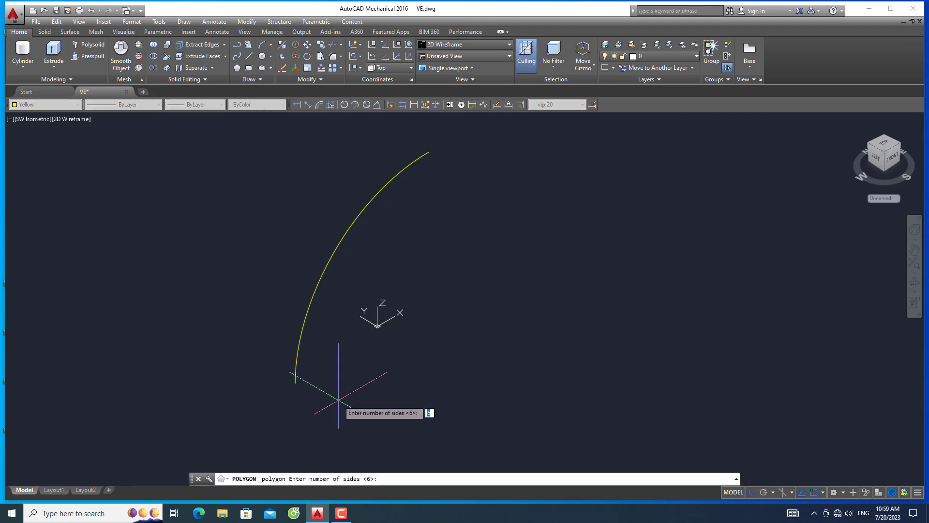
key("Return")
left_click(327, 400)
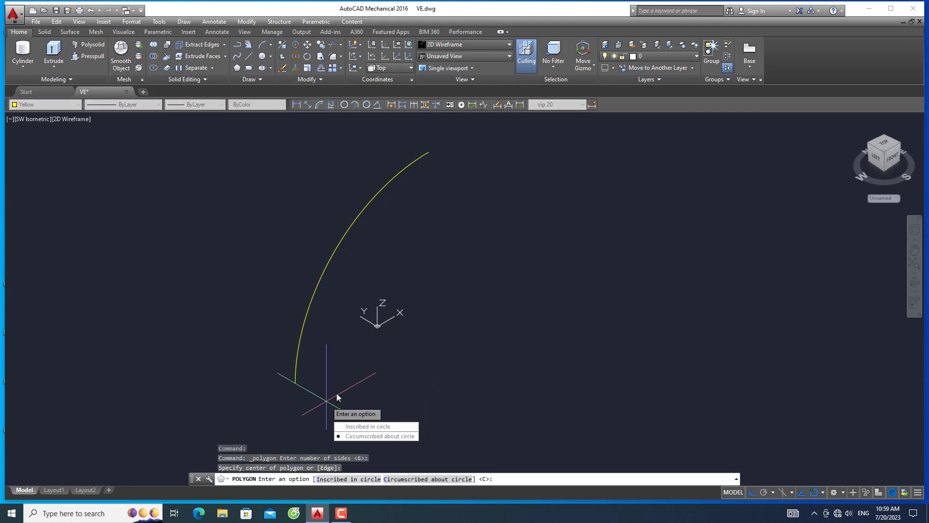
left_click(358, 436)
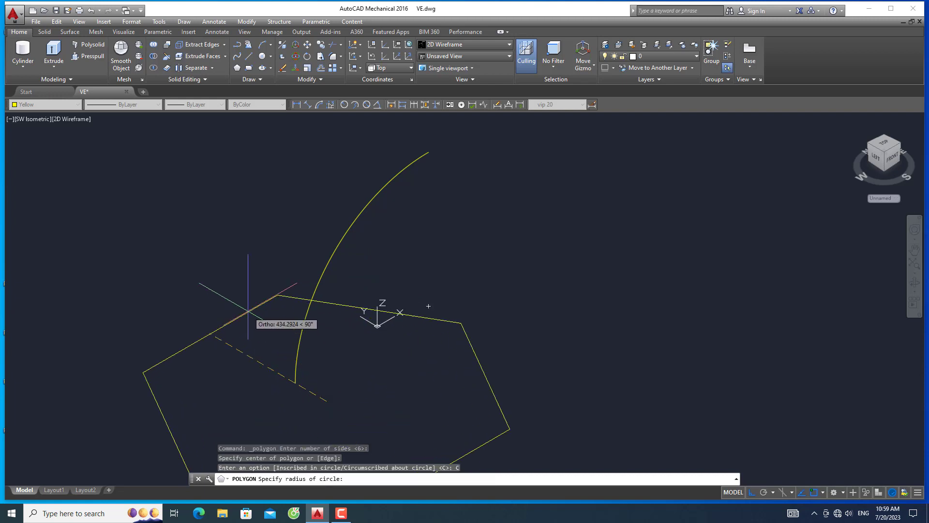
middle_click_drag(322, 370, 401, 315)
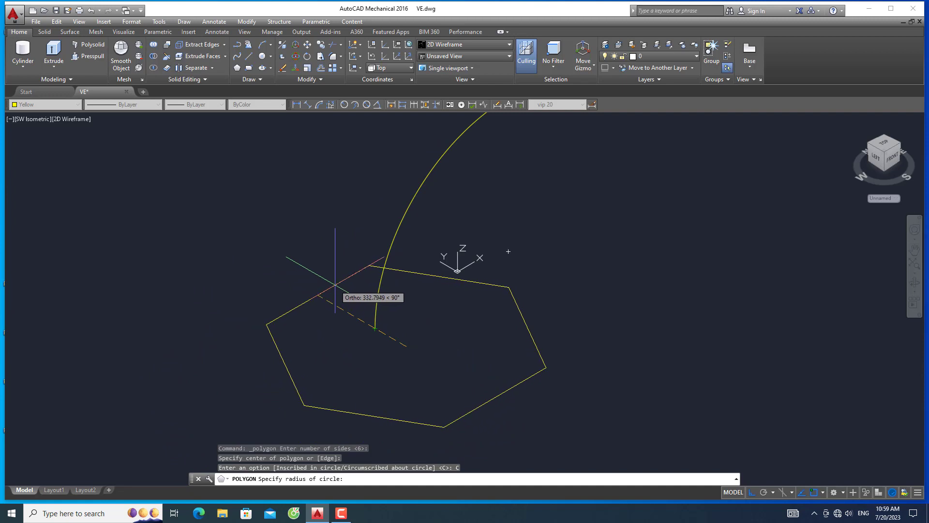
key("Escape")
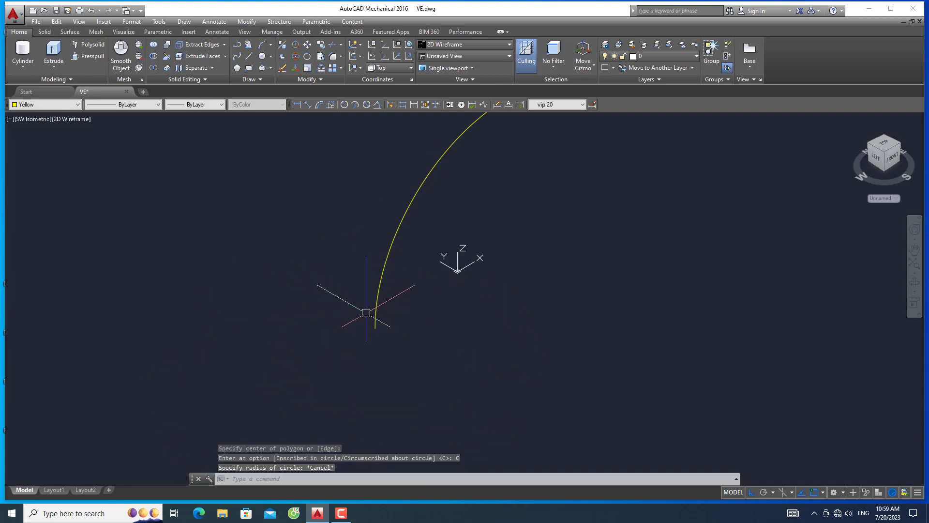
scroll(402, 326, "down", 2)
middle_click_drag(403, 326, 379, 353)
left_click(439, 348)
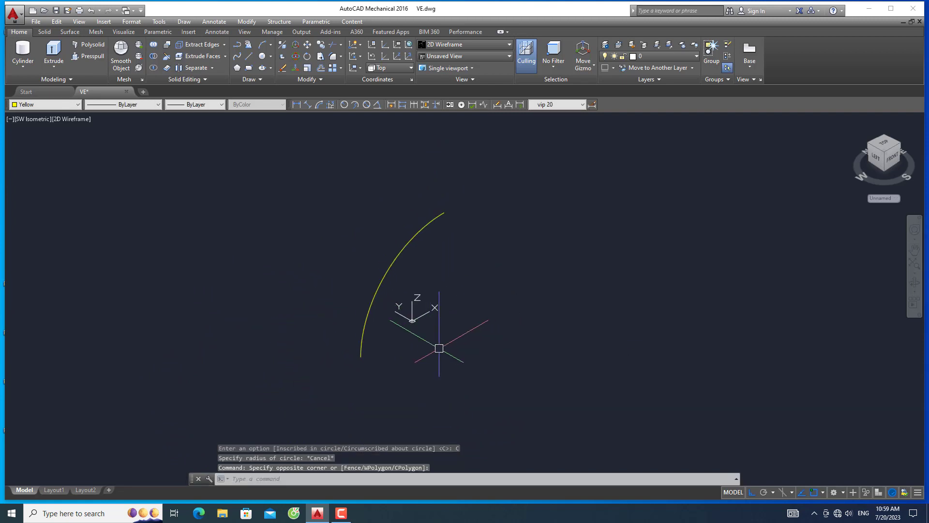
Draw a trial hexagon inscribed in a radius-100 circle below the arc.
key("Escape")
key("Return")
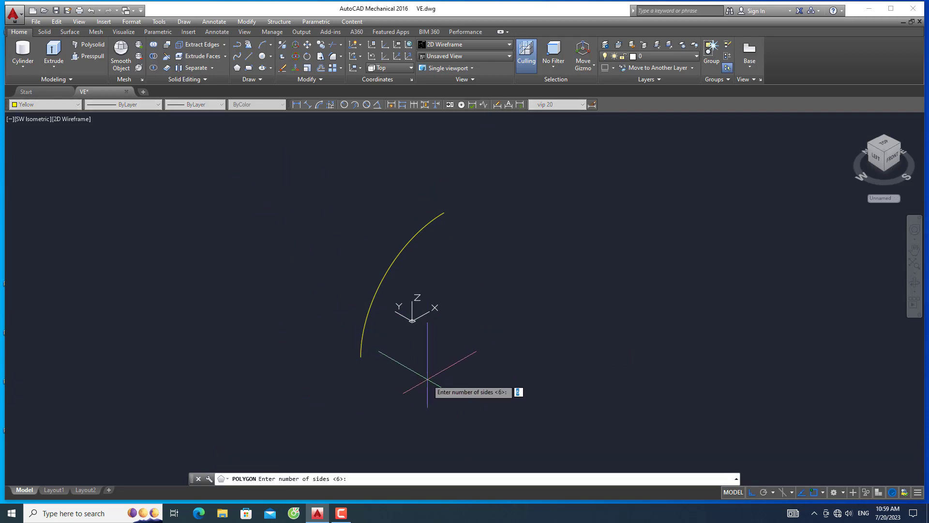
key("Return")
left_click(426, 381)
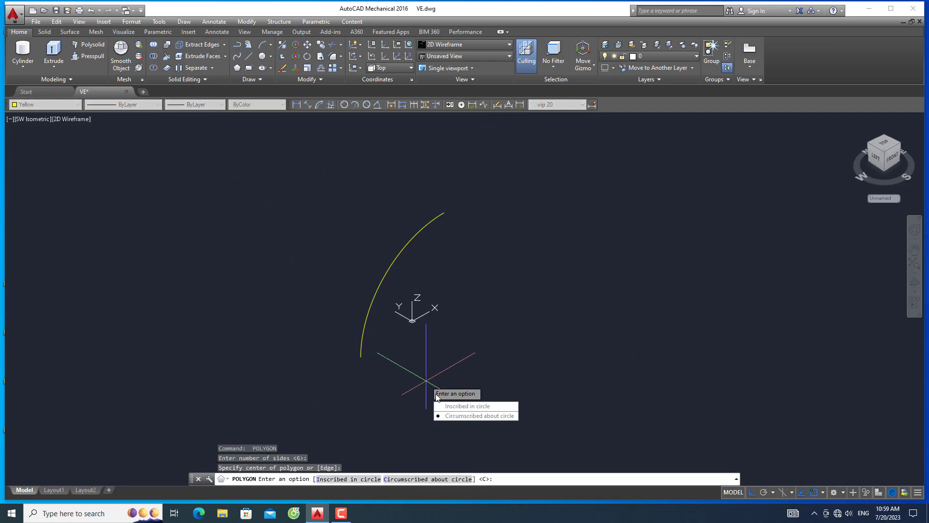
left_click(441, 406)
type("100")
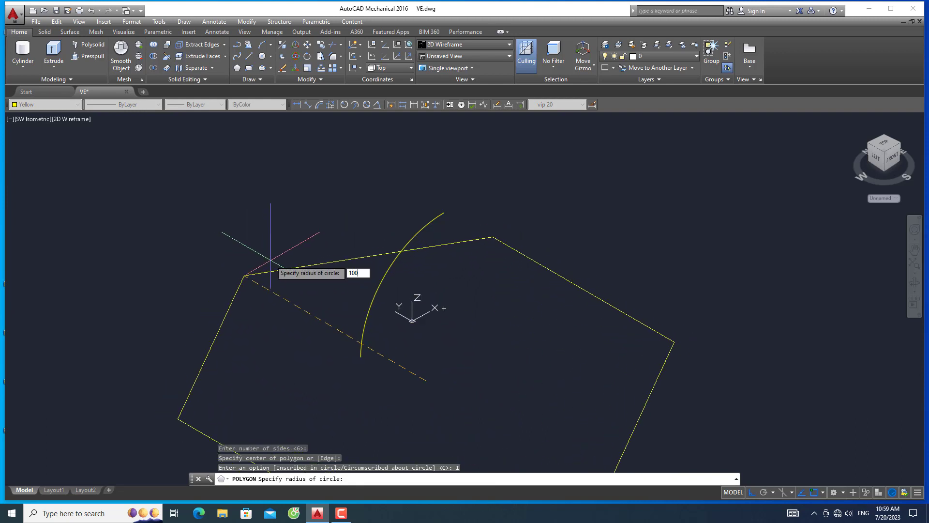
key("Return")
Zoom in to check the inscribed trial hexagon, then delete it.
scroll(441, 379, "up", 2)
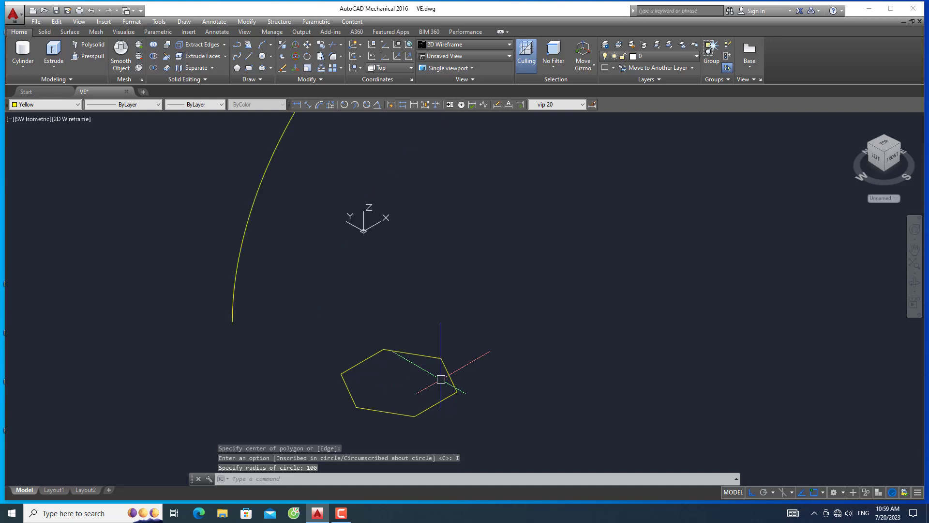
scroll(440, 378, "down", 1)
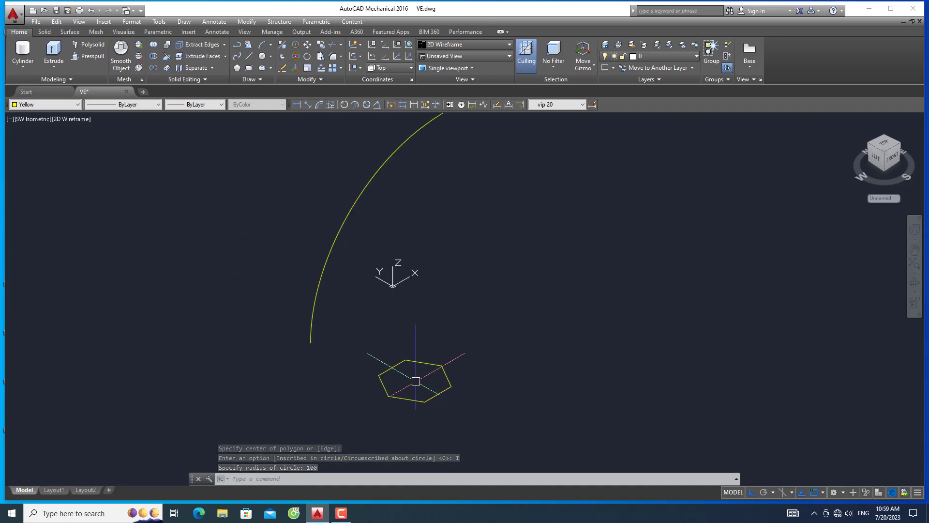
scroll(413, 374, "up", 1)
scroll(407, 372, "up", 2)
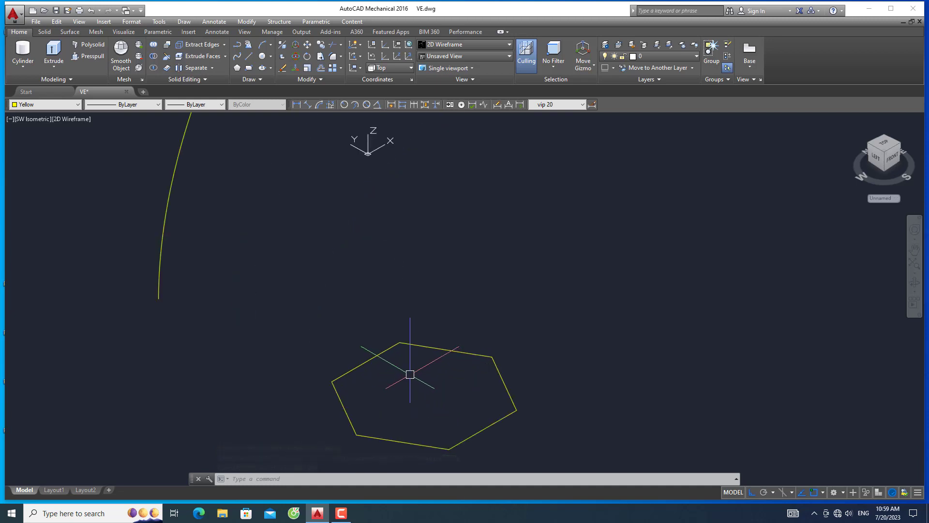
scroll(410, 374, "down", 1)
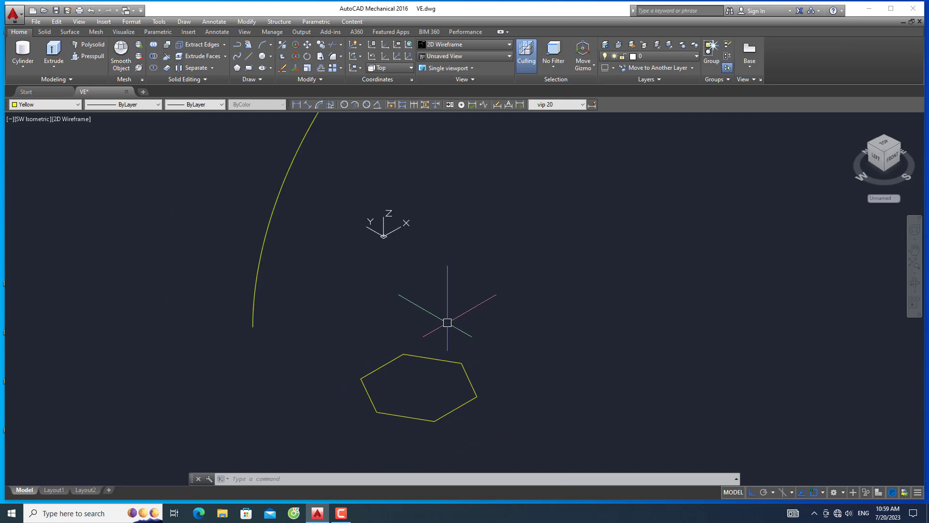
left_click(411, 365)
left_click(352, 342)
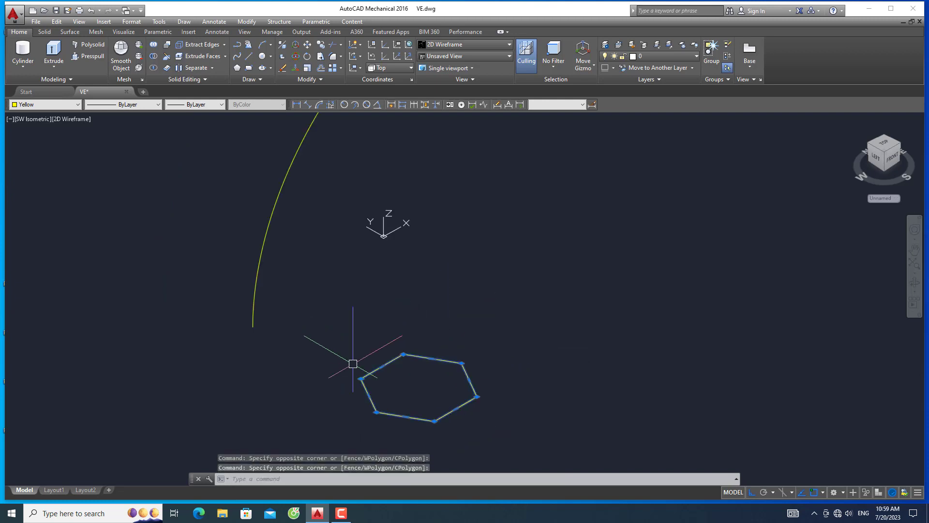
key("Delete")
Draw a hexagon circumscribed about a radius-100 circle below the arc.
left_click(237, 69)
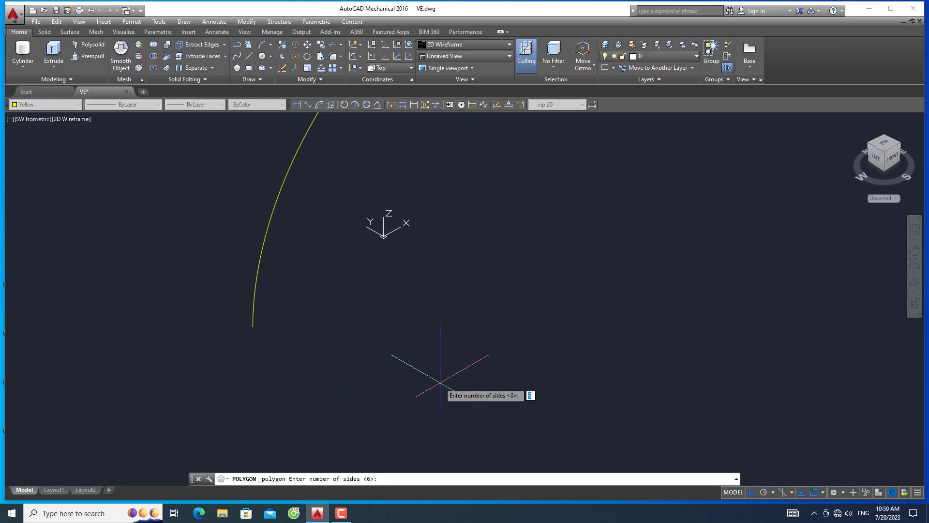
key("Return")
left_click(436, 386)
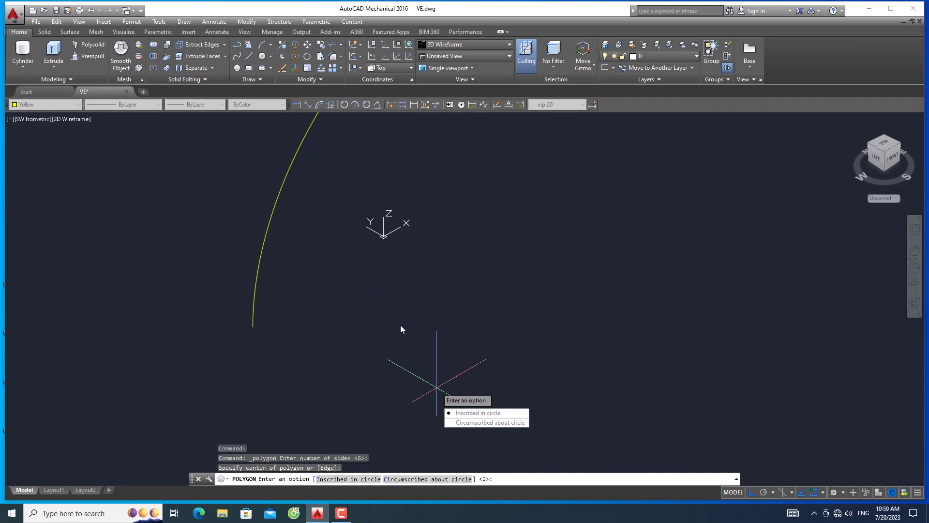
left_click(452, 422)
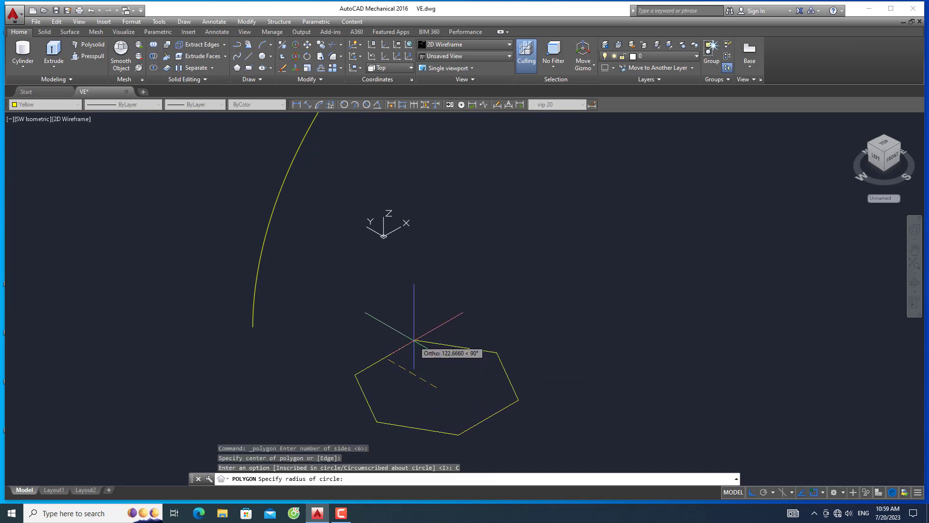
type("100")
key("Return")
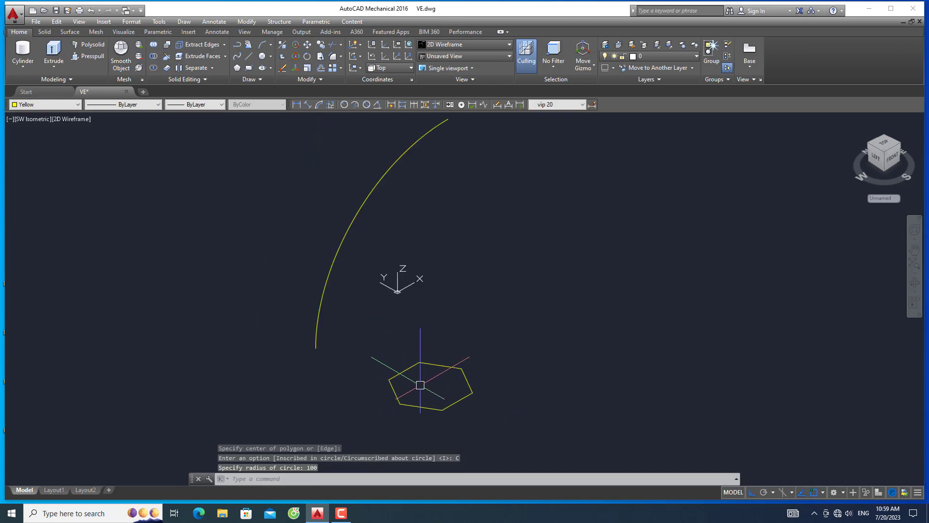
left_click(474, 325)
left_click(437, 387)
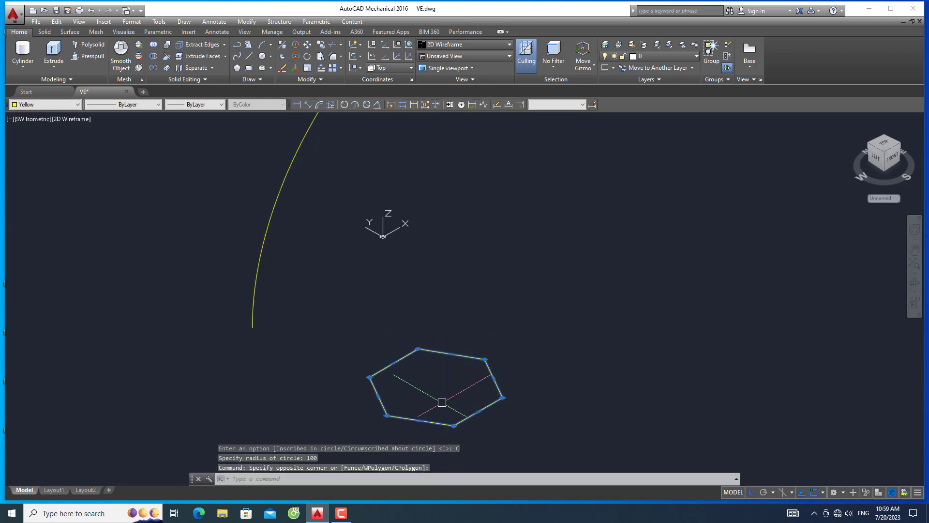
key("Escape")
Rotate the hexagon a quarter turn about one of its corners.
left_click(486, 327)
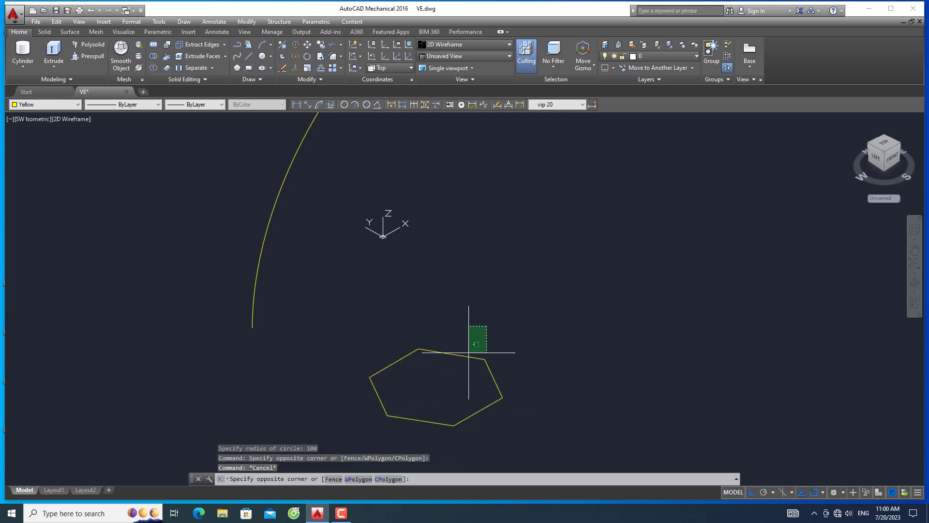
left_click(438, 394)
type("ro")
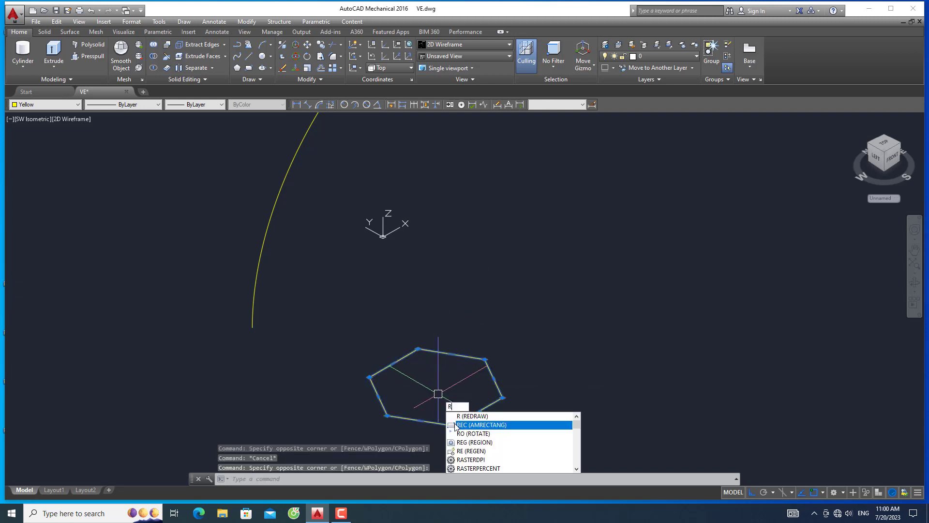
key("Return")
left_click(484, 359)
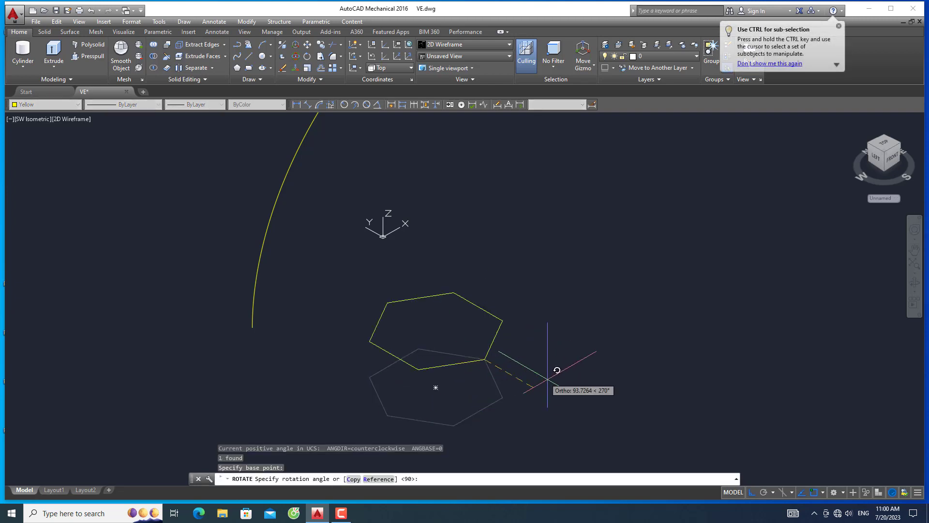
left_click(363, 313)
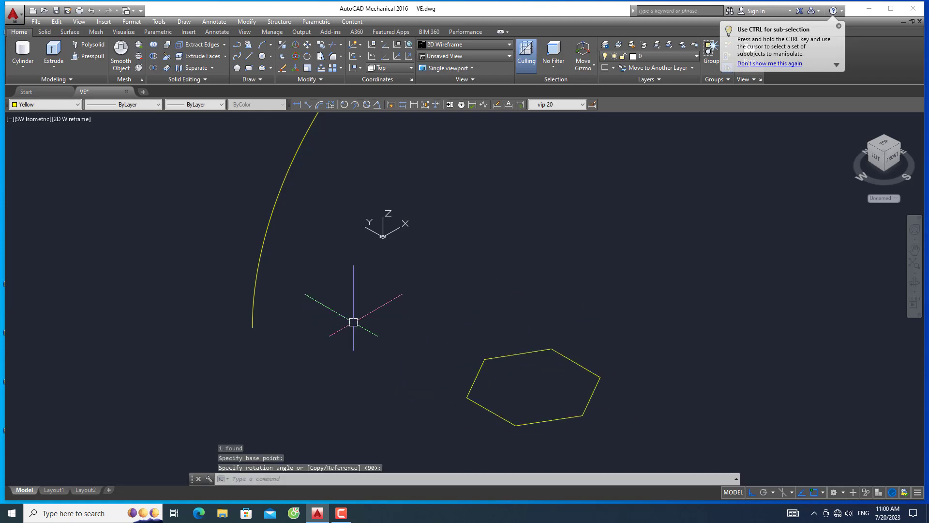
Copy the rotated hexagon to a spot up and to the right.
left_click(623, 322)
left_click(512, 383)
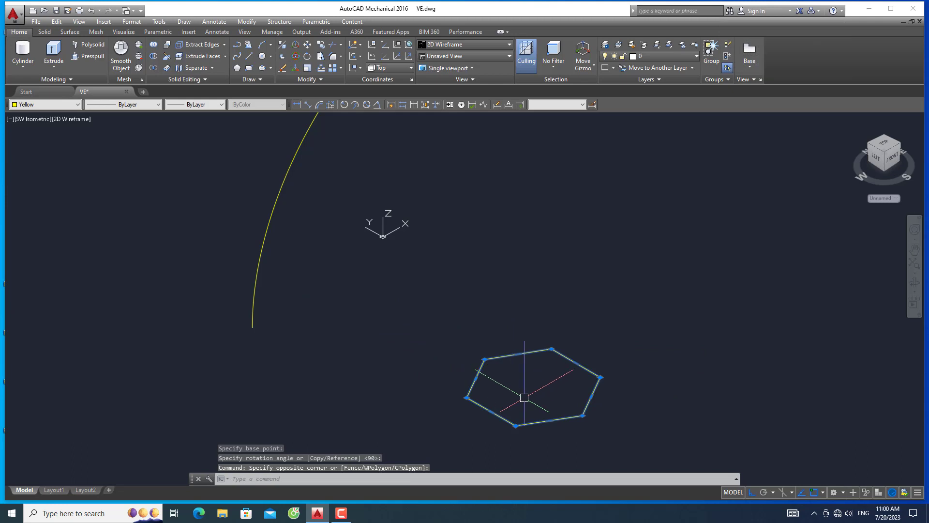
scroll(454, 332, "down", 4)
middle_click_drag(539, 303, 455, 347)
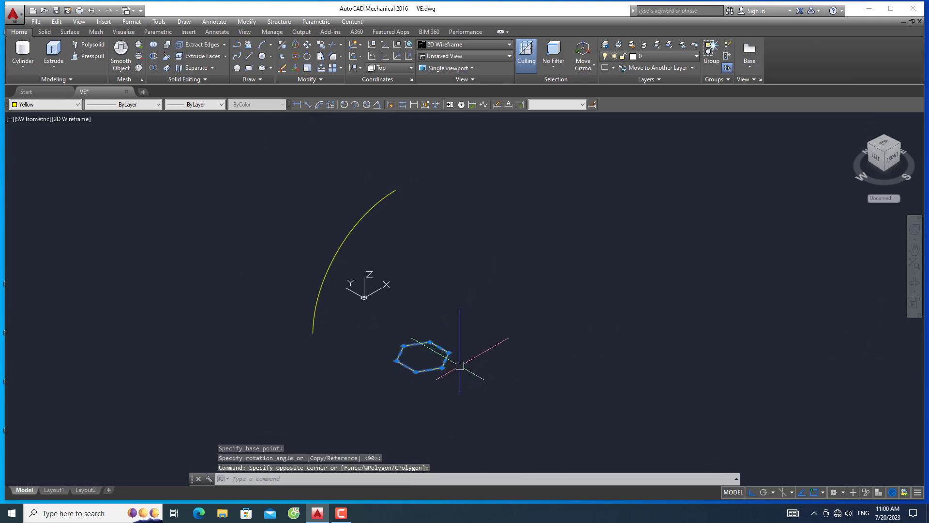
type("co")
key("Return")
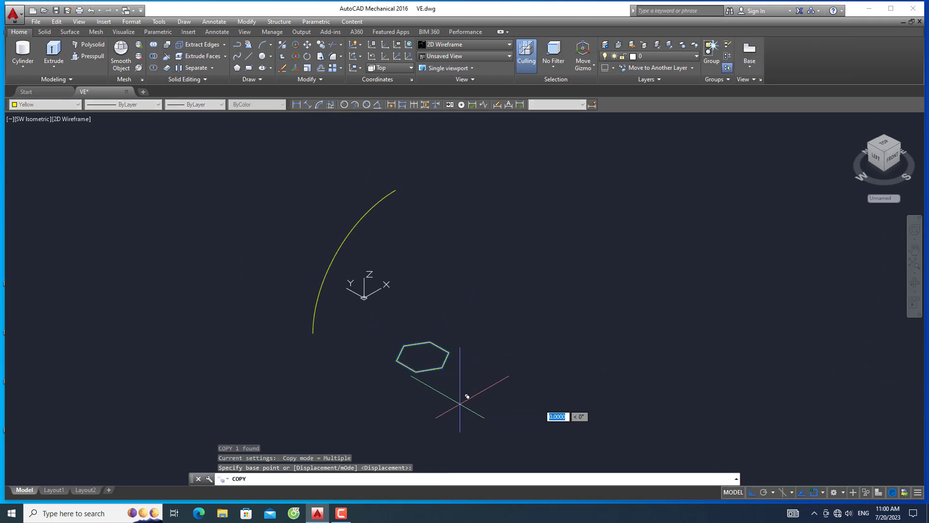
left_click(460, 404)
left_click(539, 306)
key("Escape")
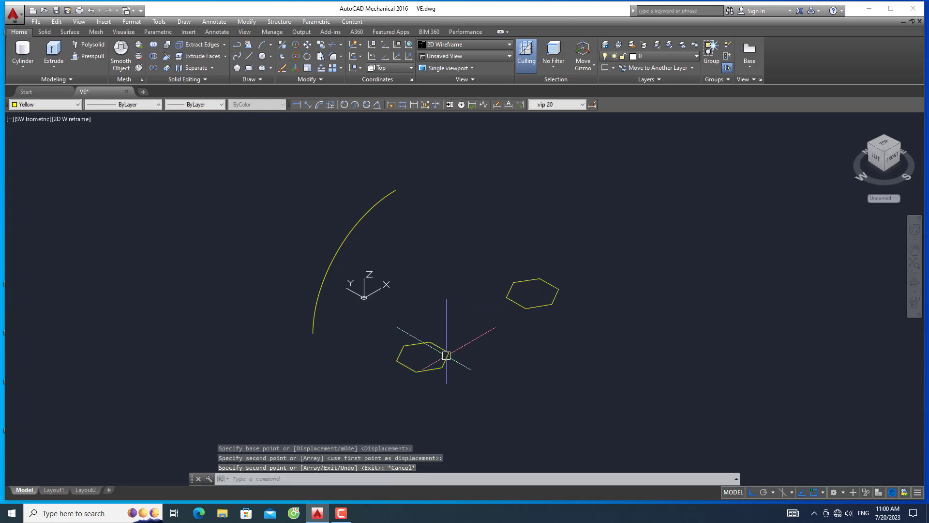
Begin moving the lower hexagon, using its centre as the base point.
scroll(443, 357, "up", 2)
left_click(459, 317)
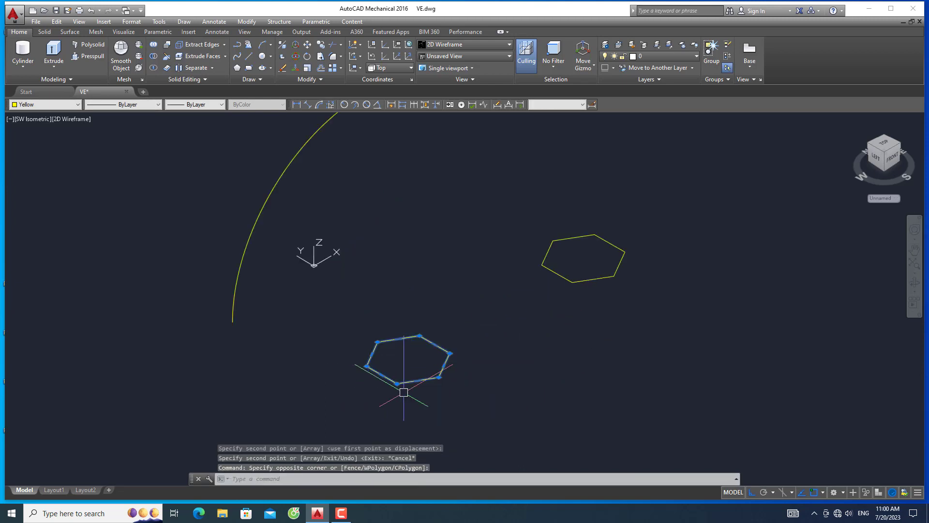
type("m")
key("Return")
left_click(405, 387)
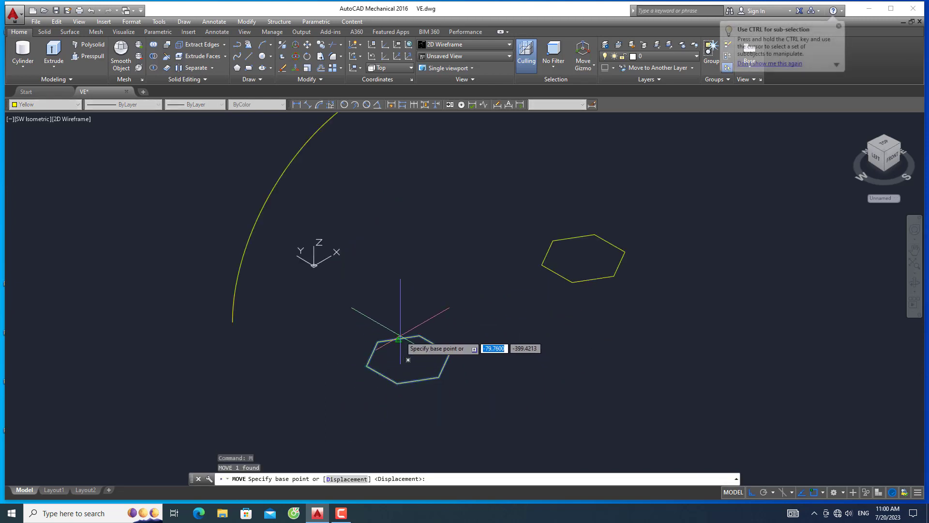
Drop the lower hexagon's centre on the arc's lower end and set UCS to Front.
left_click(232, 322)
scroll(312, 356, "down", 2)
middle_click_drag(378, 283, 392, 315)
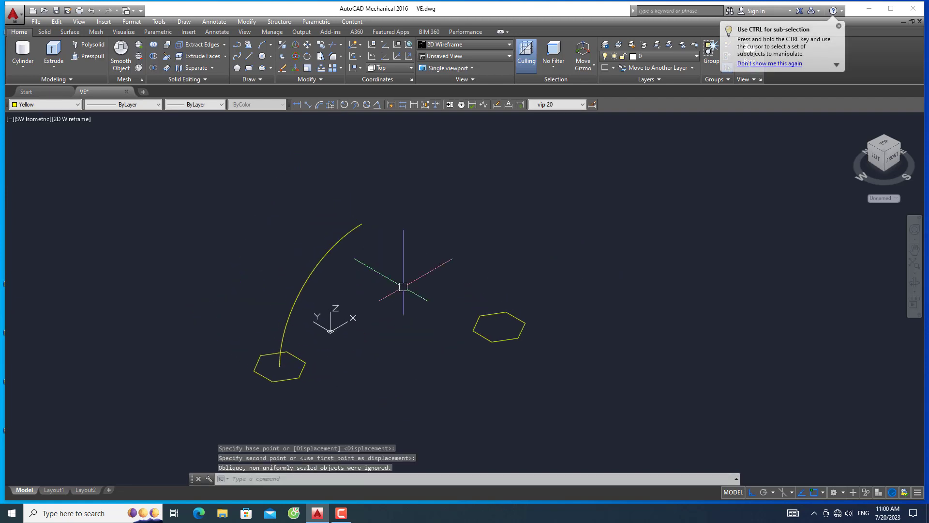
left_click(411, 68)
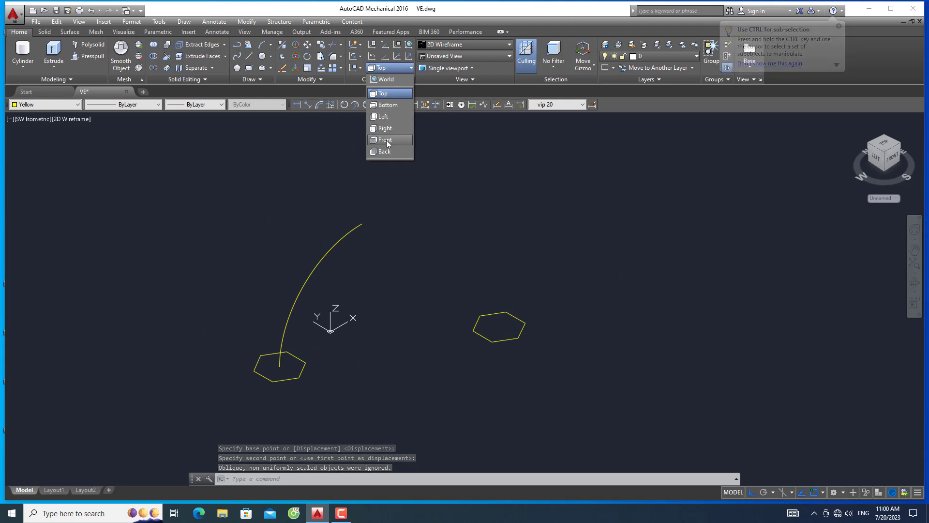
left_click(386, 139)
Rotate the right hexagon 90° so it faces along the arc.
left_click(583, 263)
left_click(496, 320)
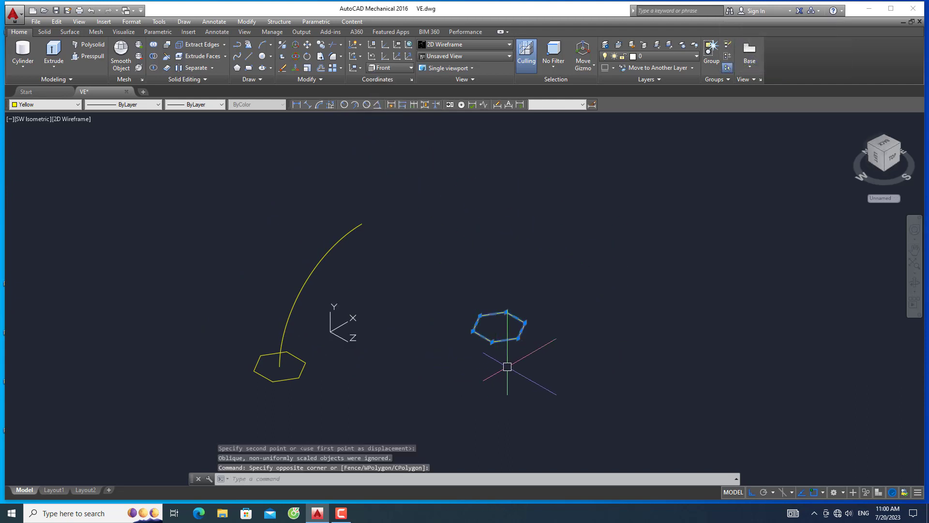
type("ro")
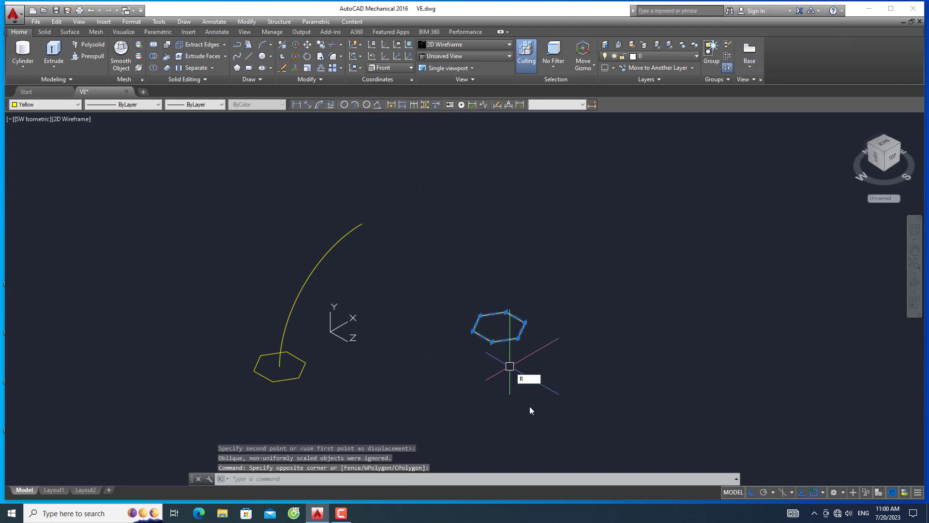
key("Return")
left_click(492, 342)
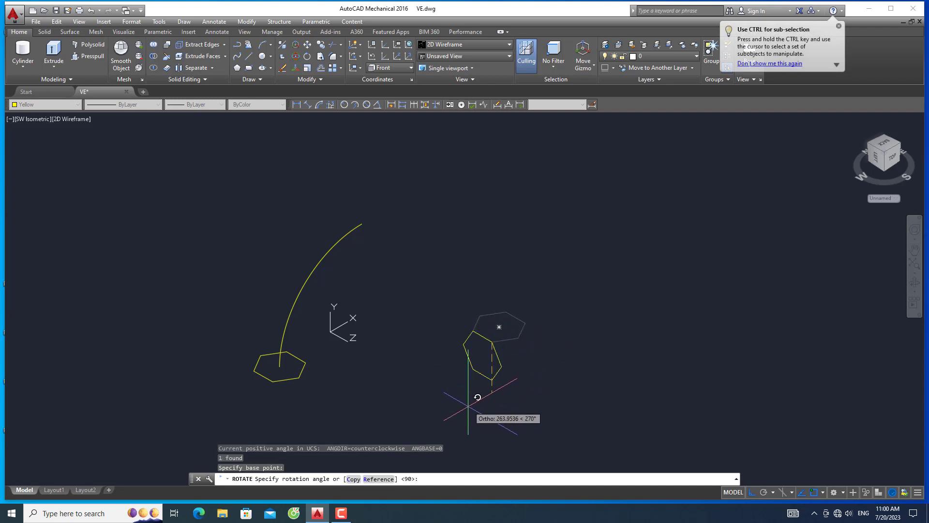
left_click(468, 406)
Move the rotated hexagon from its centre onto the arc's upper endpoint.
scroll(504, 315, "up", 2)
left_click(513, 306)
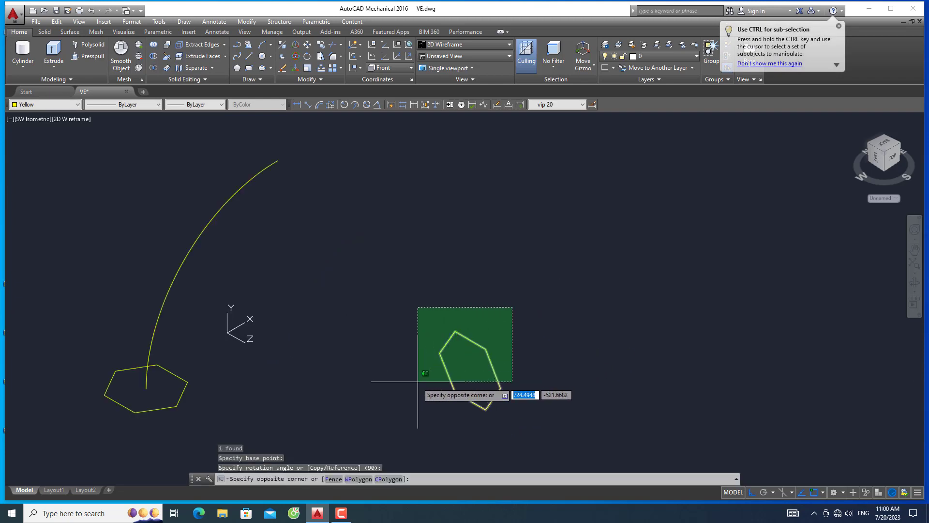
left_click(372, 427)
key("Return")
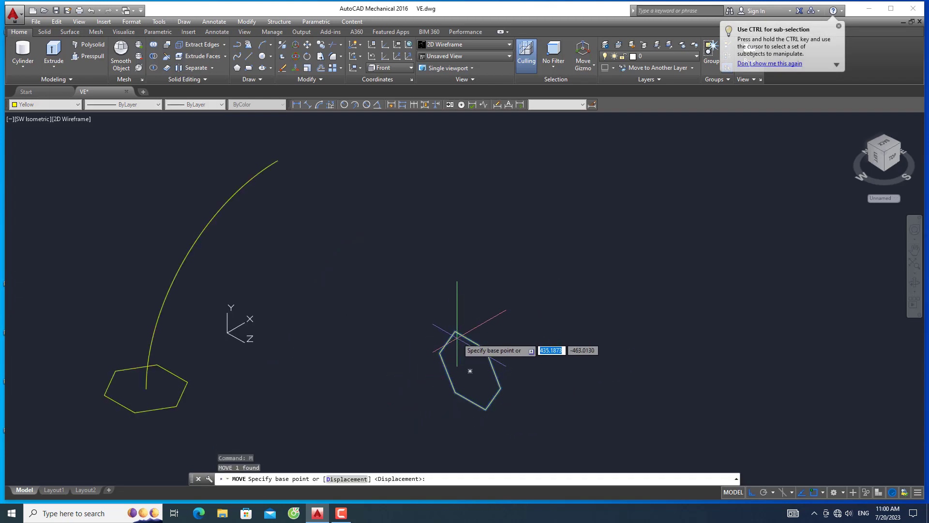
left_click(470, 371)
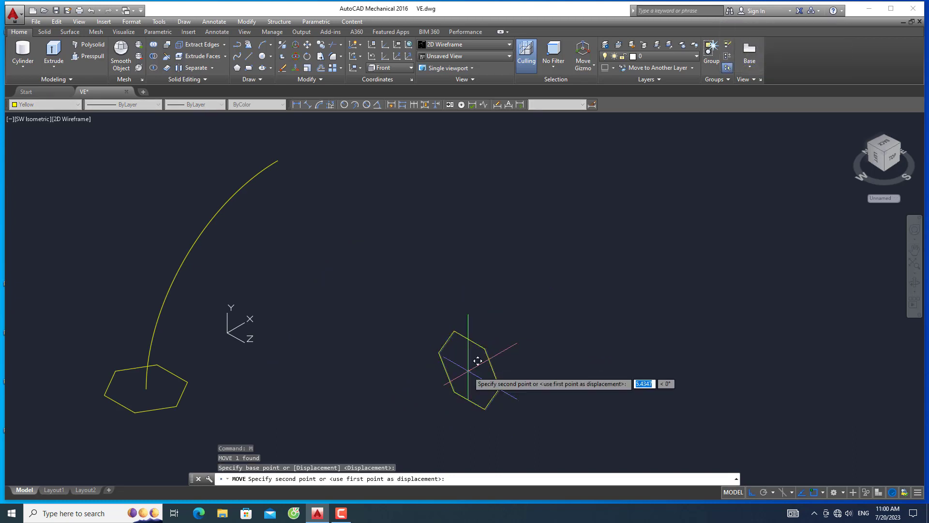
scroll(415, 332, "down", 2)
scroll(341, 217, "up", 4)
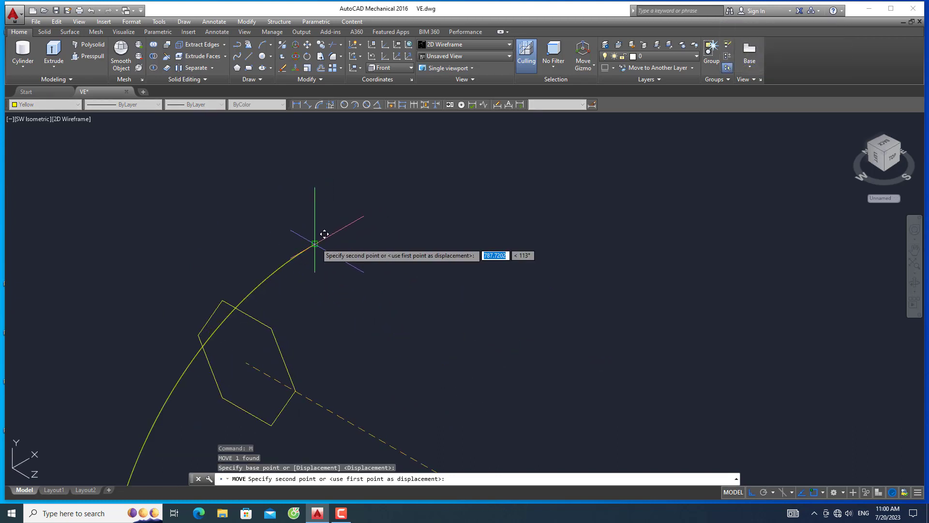
left_click(323, 237)
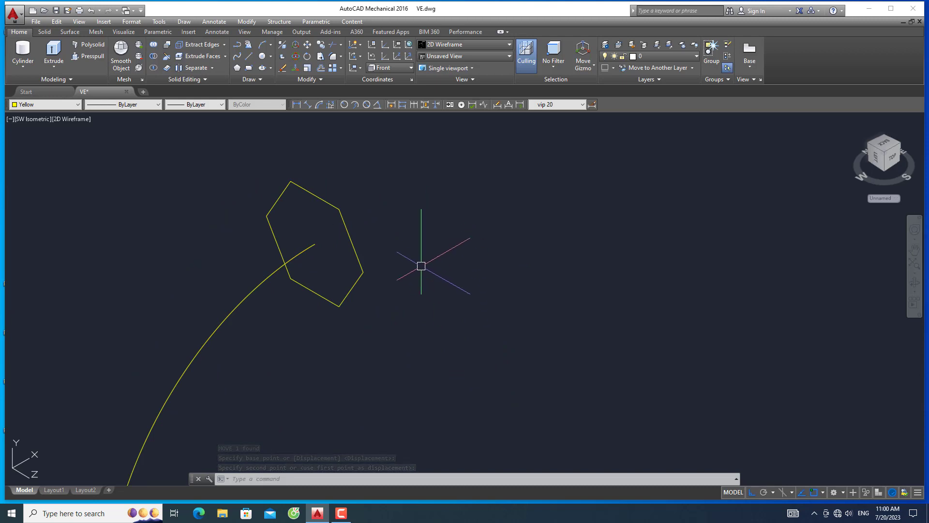
Select objects around the arc and the two hexagons.
scroll(421, 265, "down", 4)
left_click(576, 319)
left_click(392, 366)
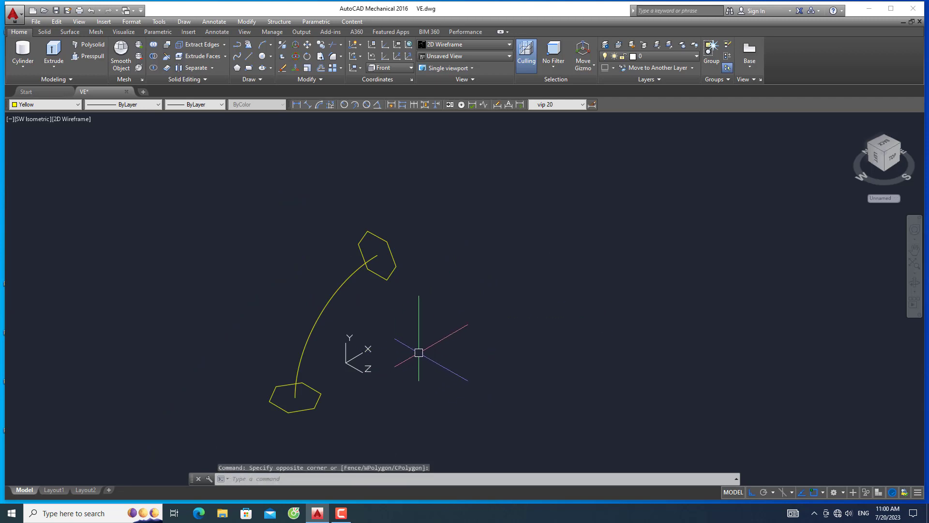
left_click_drag(419, 353, 434, 370)
left_click(410, 389)
left_click(342, 393)
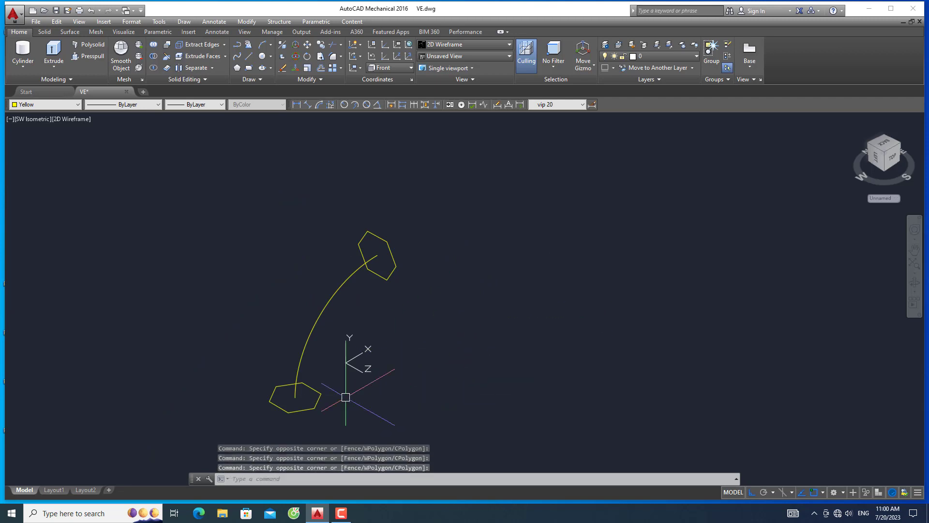
scroll(339, 358, "up", 2)
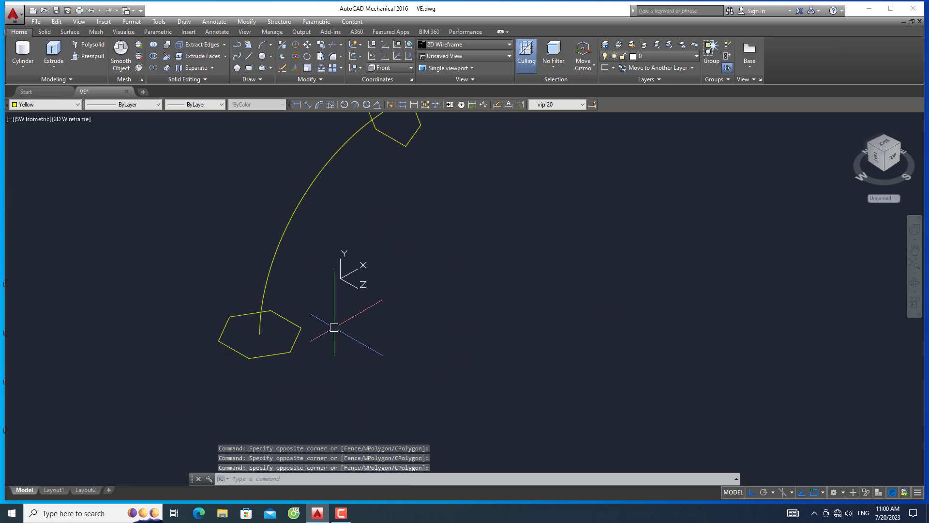
Recentre the view and pick the hexagon sections to begin the loft.
middle_click_drag(348, 300, 338, 372)
left_click(487, 311)
left_click(417, 336)
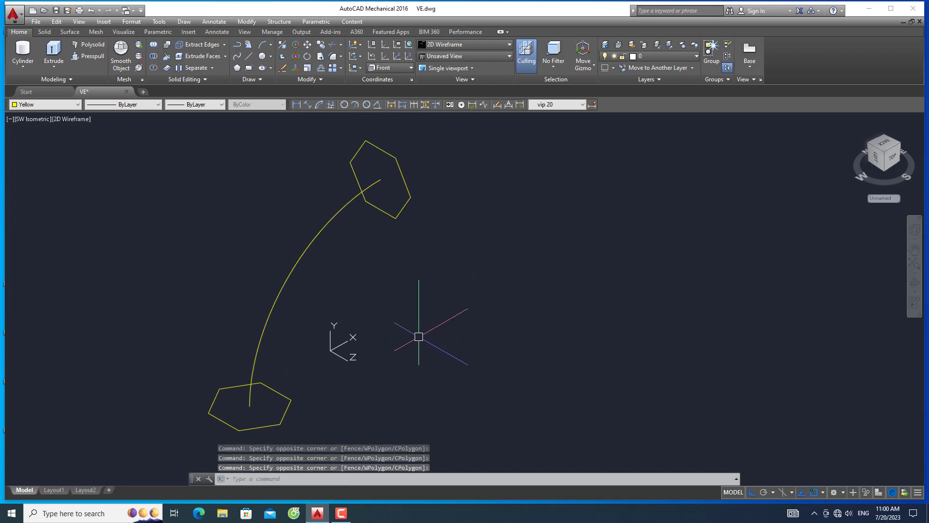
left_click(432, 322)
left_click(416, 343)
left_click(429, 307)
left_click(394, 344)
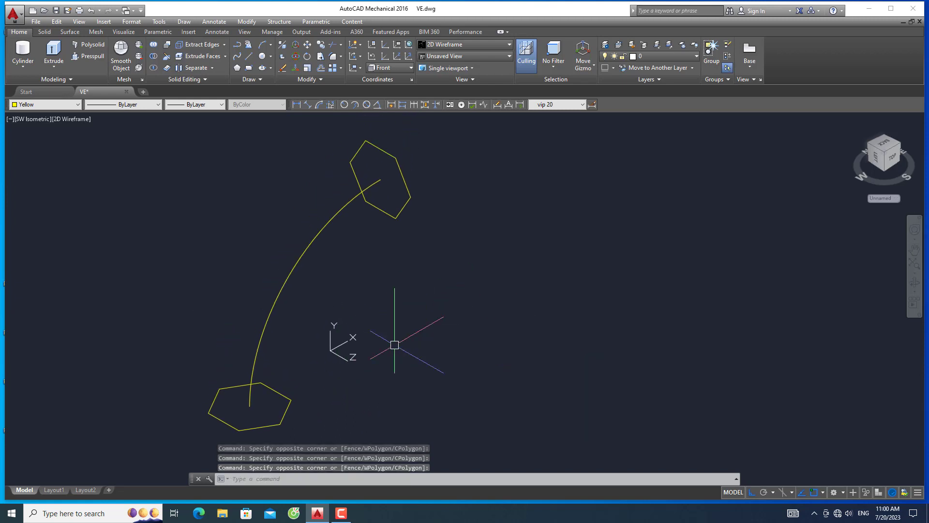
left_click(526, 286)
left_click(510, 323)
Loft the lower and upper hexagons as a solid along the arc path.
key("Down")
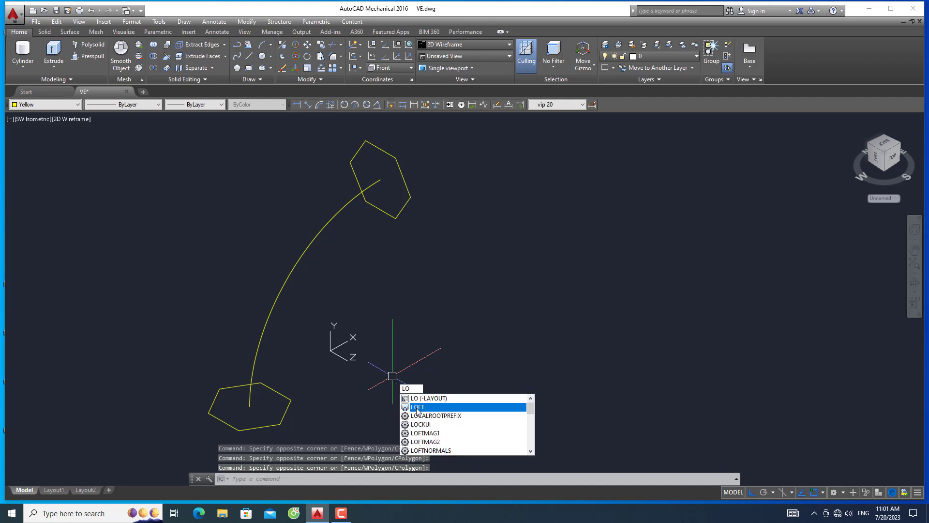
key("Return")
left_click(280, 407)
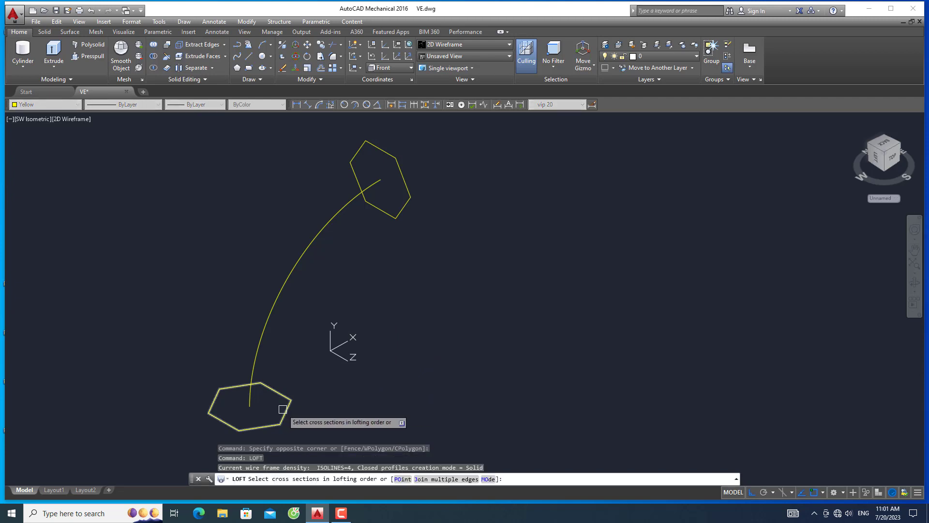
left_click(409, 205)
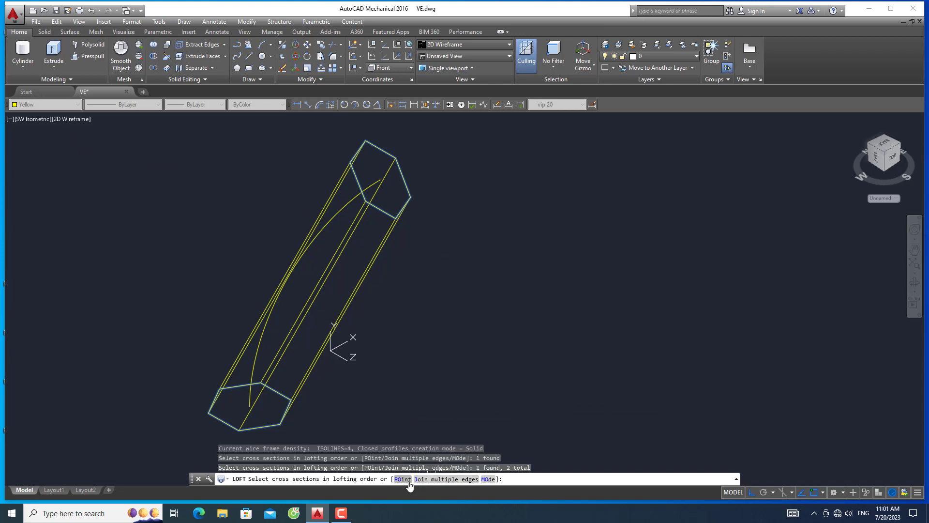
left_click(487, 479)
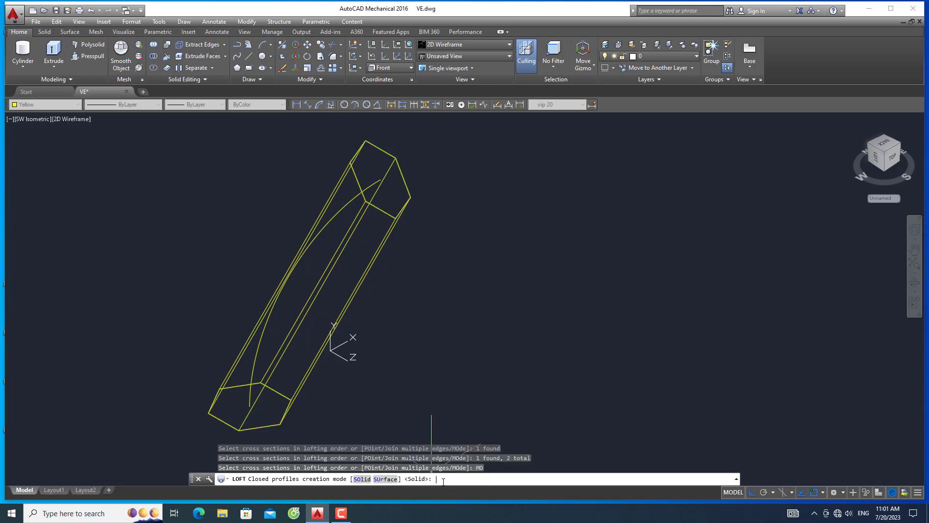
left_click(363, 479)
key("Return")
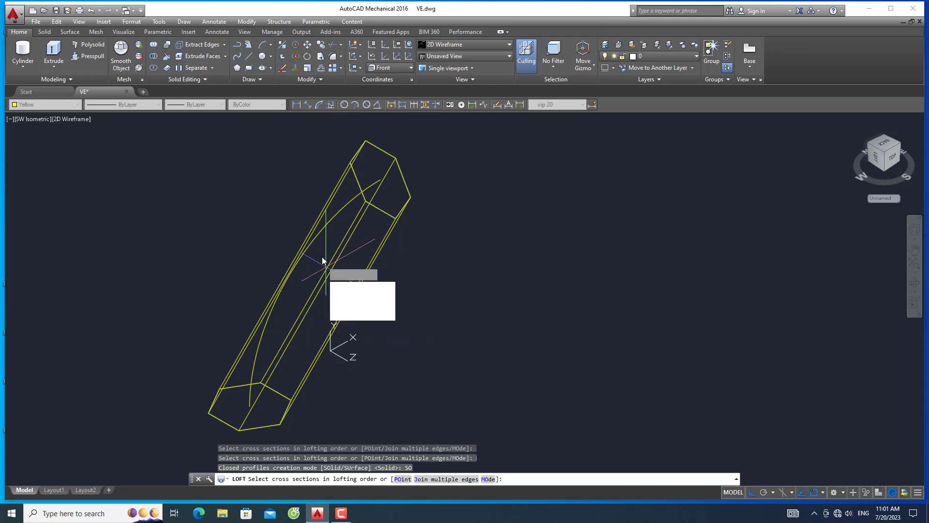
left_click(346, 297)
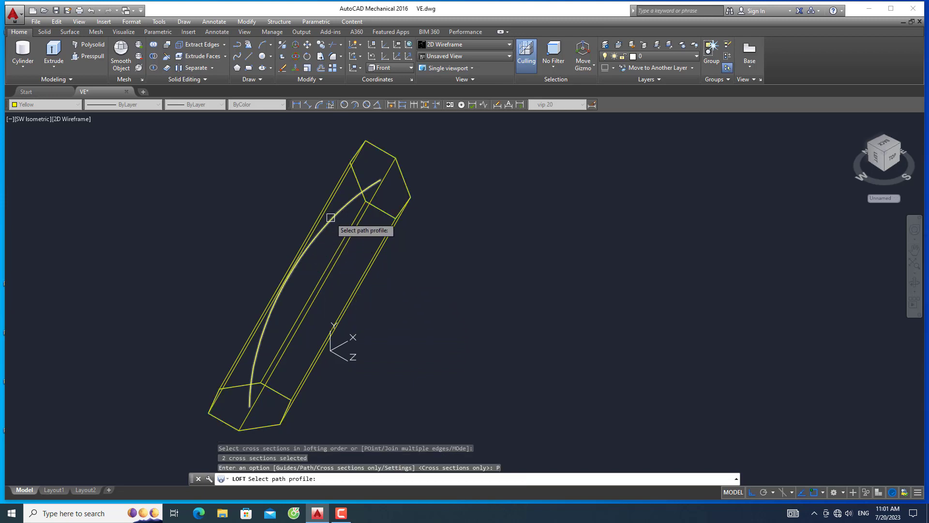
left_click(330, 217)
scroll(388, 277, "down", 4)
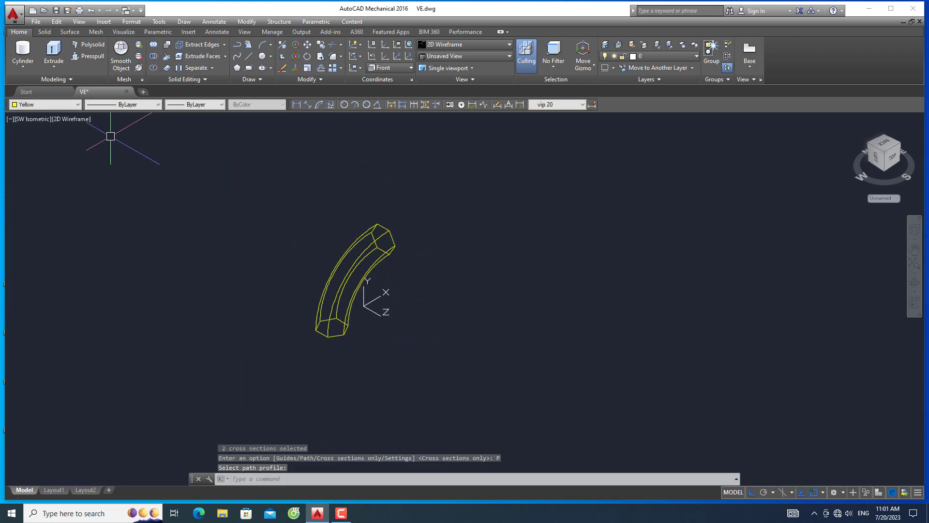
left_click(87, 119)
Shade the model in Conceptual style and orbit to inspect the curved solid's sides.
left_click(114, 155)
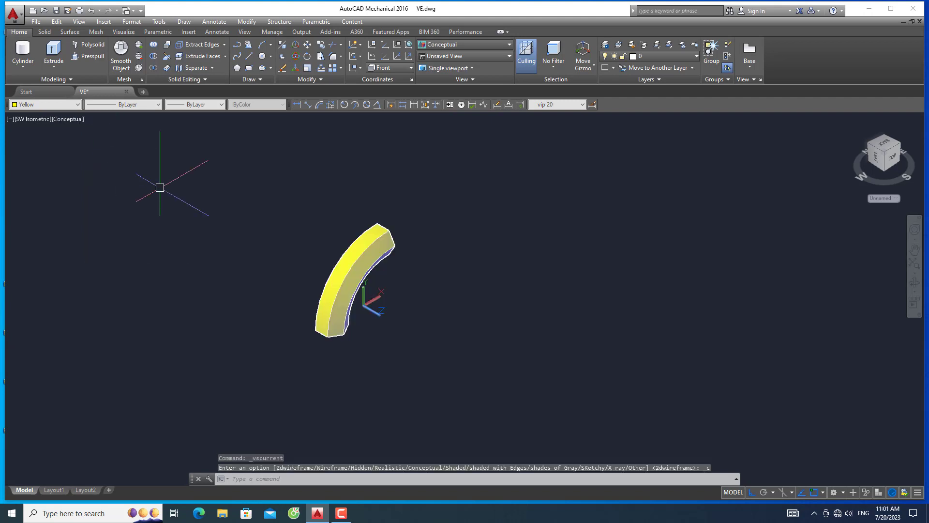
middle_click_drag(353, 295, 402, 322)
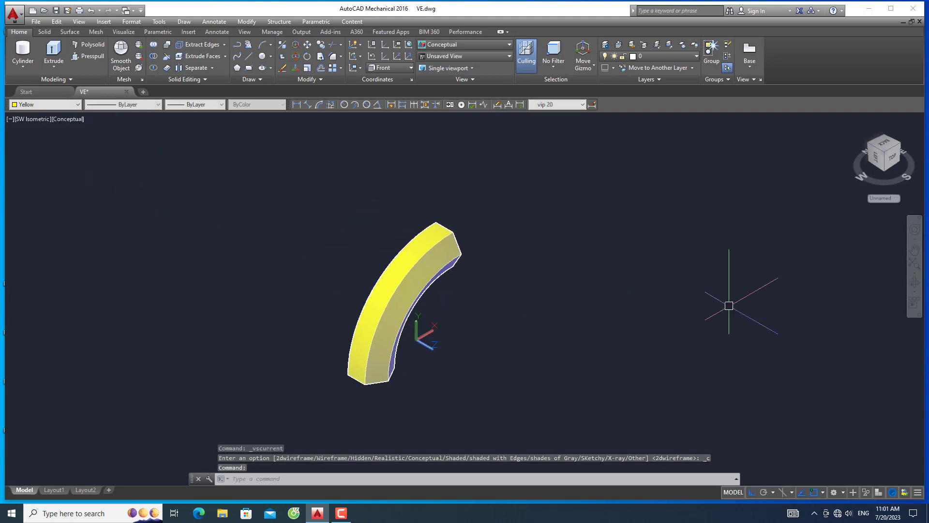
left_click(915, 282)
mouse_move(768, 336)
left_mouse_down()
mouse_move(710, 344)
mouse_move(584, 315)
mouse_move(469, 319)
mouse_move(538, 306)
mouse_move(363, 289)
mouse_move(373, 189)
mouse_move(370, 234)
mouse_move(385, 267)
mouse_move(483, 274)
mouse_move(353, 284)
mouse_move(400, 290)
mouse_move(462, 250)
mouse_move(493, 292)
mouse_move(391, 270)
mouse_move(566, 311)
mouse_move(531, 308)
mouse_move(597, 307)
mouse_move(472, 308)
mouse_move(555, 302)
left_mouse_up()
mouse_move(431, 332)
left_mouse_down()
mouse_move(466, 366)
mouse_move(466, 306)
mouse_move(446, 347)
mouse_move(473, 307)
mouse_move(483, 307)
mouse_move(464, 360)
mouse_move(470, 393)
left_mouse_up()
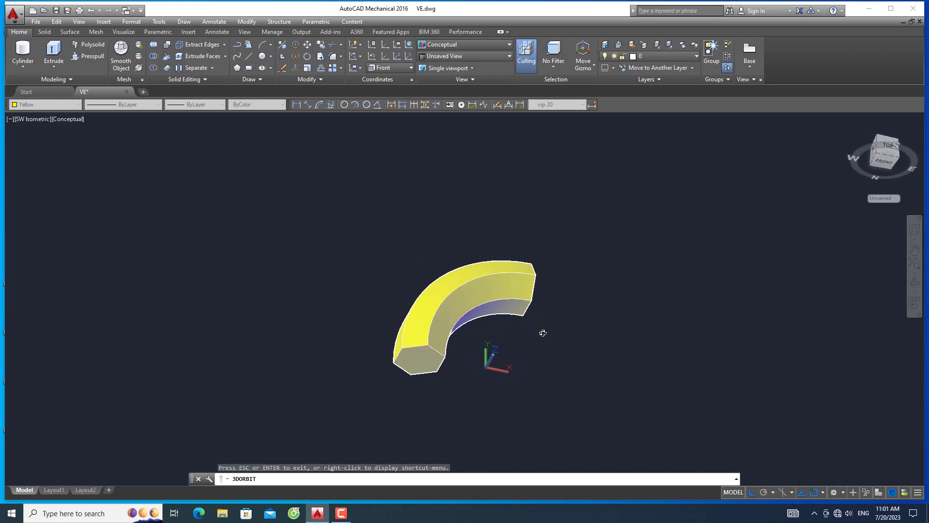
mouse_move(543, 333)
left_mouse_down()
mouse_move(566, 321)
mouse_move(474, 374)
mouse_move(543, 320)
mouse_move(480, 332)
mouse_move(503, 295)
mouse_move(556, 274)
mouse_move(534, 325)
mouse_move(504, 307)
mouse_move(429, 353)
mouse_move(548, 301)
mouse_move(597, 297)
mouse_move(553, 302)
left_mouse_up()
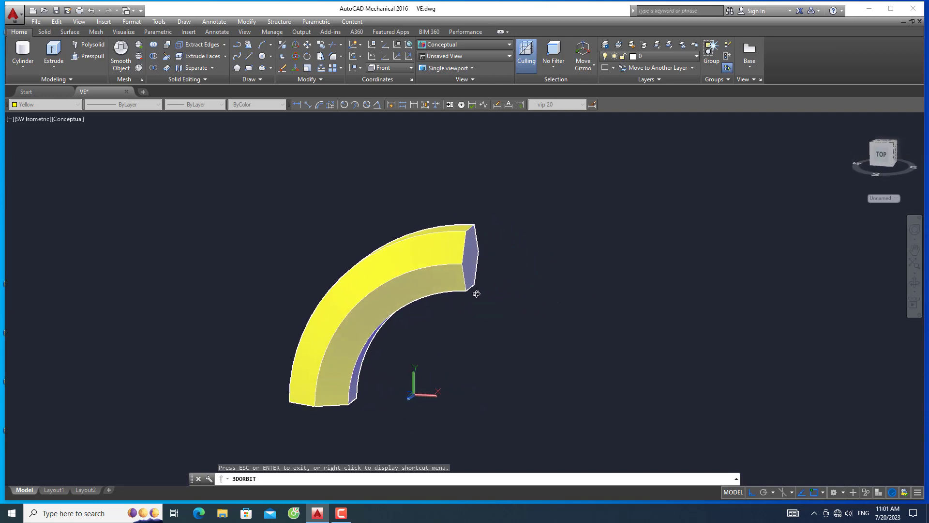
key("Escape")
Return the view to SW Isometric.
left_click(44, 121)
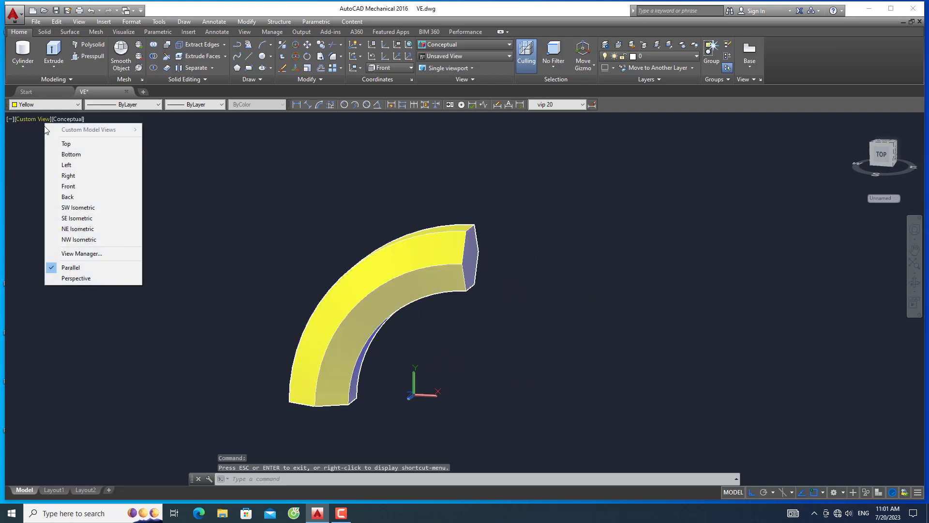
left_click(74, 209)
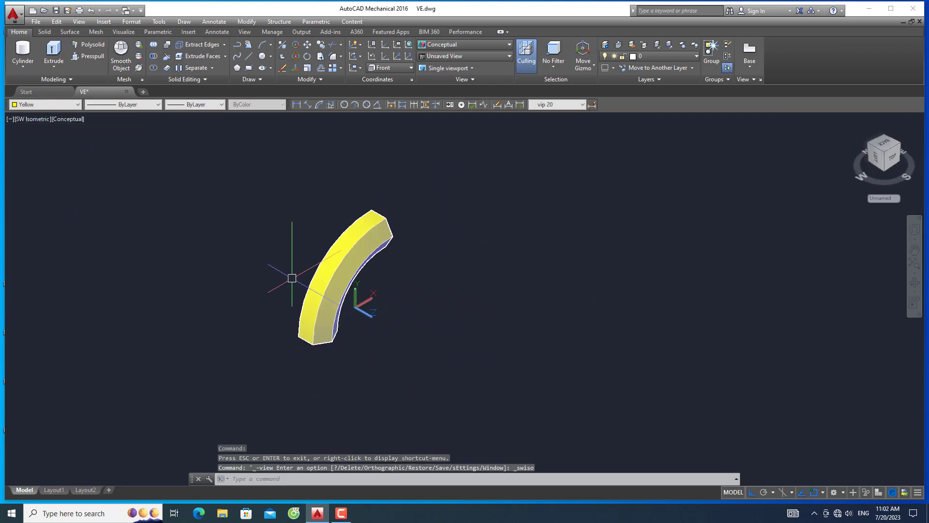
scroll(347, 263, "up", 2)
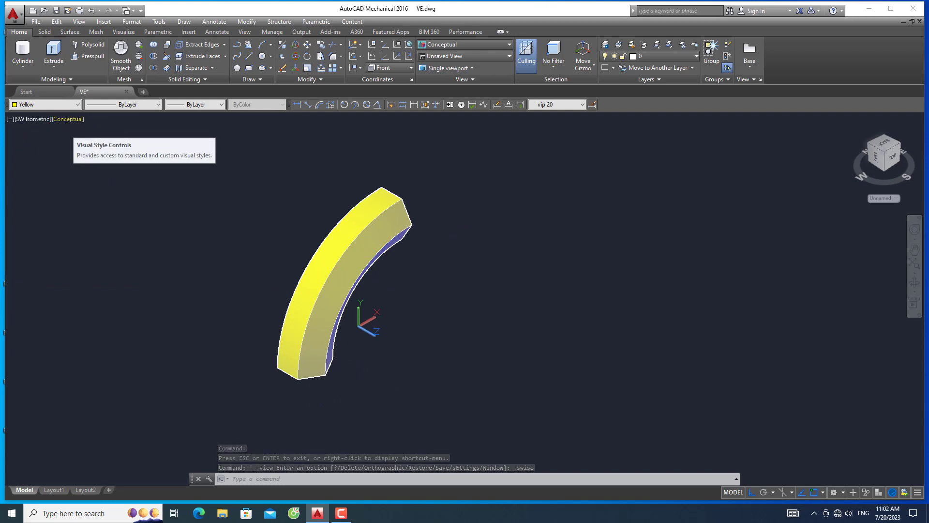
left_click(44, 31)
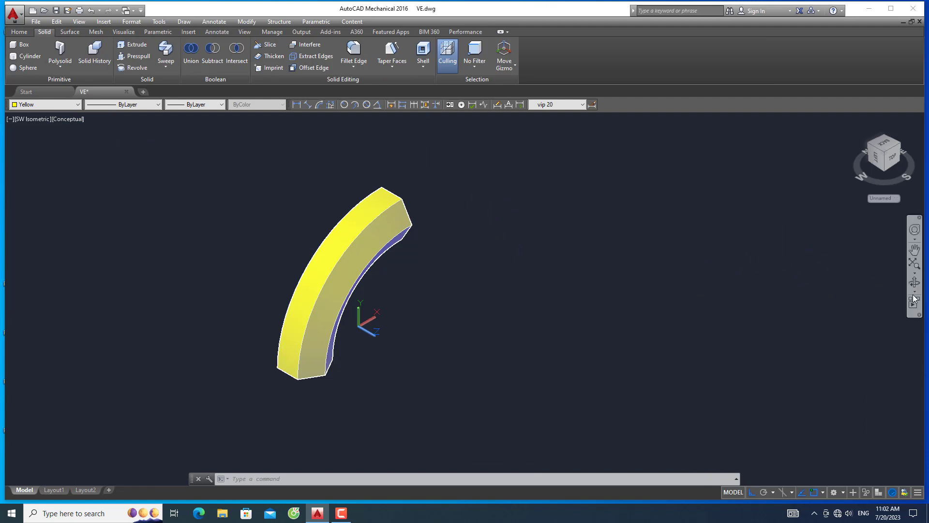
Start shelling the curved solid and remove its near hexagonal end face.
mouse_move(894, 288)
left_mouse_down()
mouse_move(631, 274)
mouse_move(556, 259)
mouse_move(431, 213)
mouse_move(438, 220)
left_mouse_up()
key("Escape")
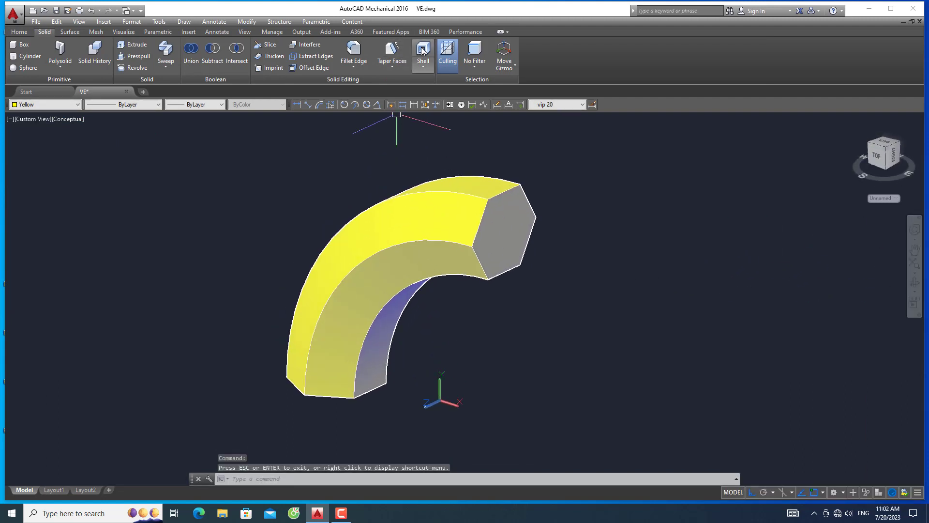
left_click(423, 53)
left_click(448, 211)
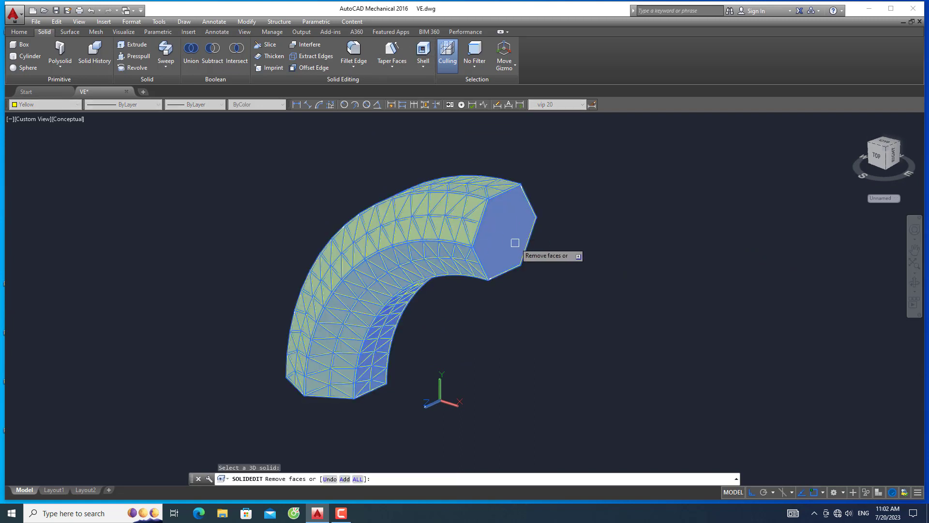
left_click(500, 237)
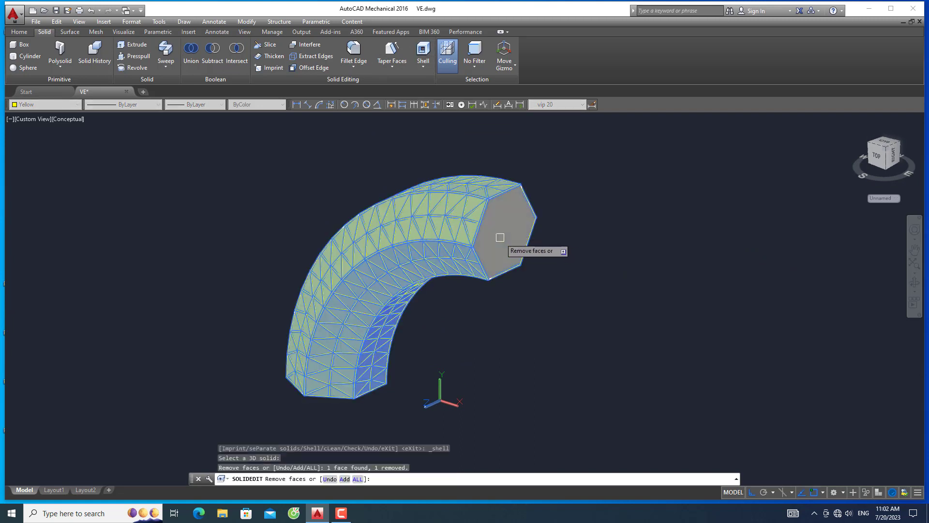
Remove the far hexagonal end face and shell the elbow with a 3-unit wall.
mouse_move(419, 370)
middle_mouse_down("shift")
mouse_move(500, 291)
mouse_move(407, 348)
mouse_move(482, 289)
mouse_move(366, 282)
middle_mouse_up("shift")
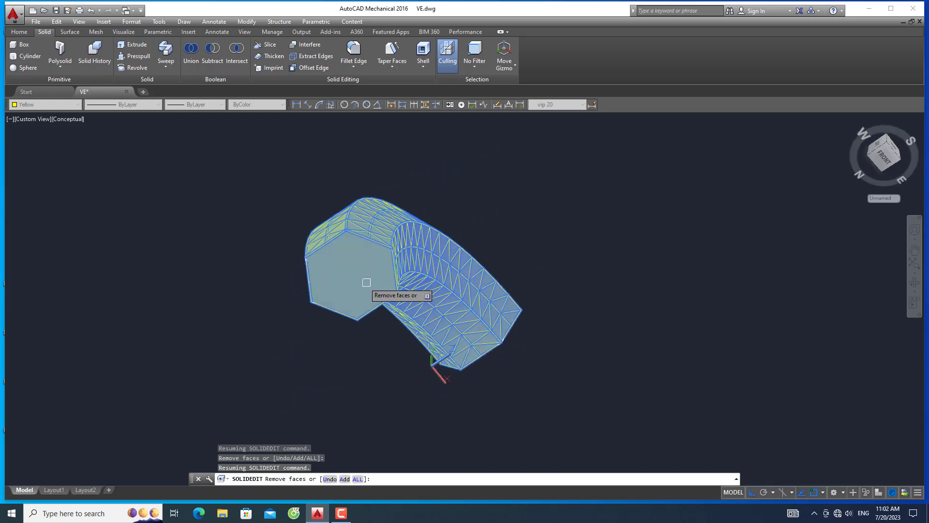
left_click(341, 277)
left_click(346, 268)
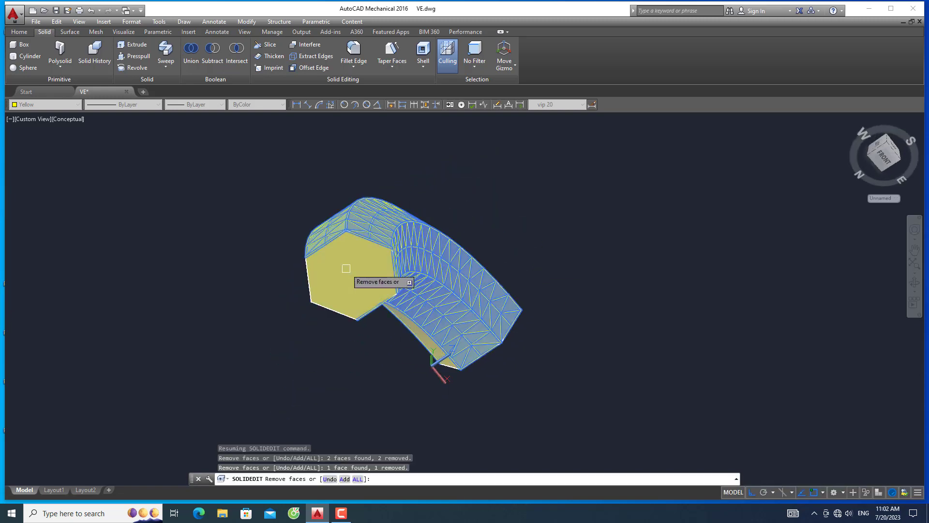
scroll(382, 315, "up", 3)
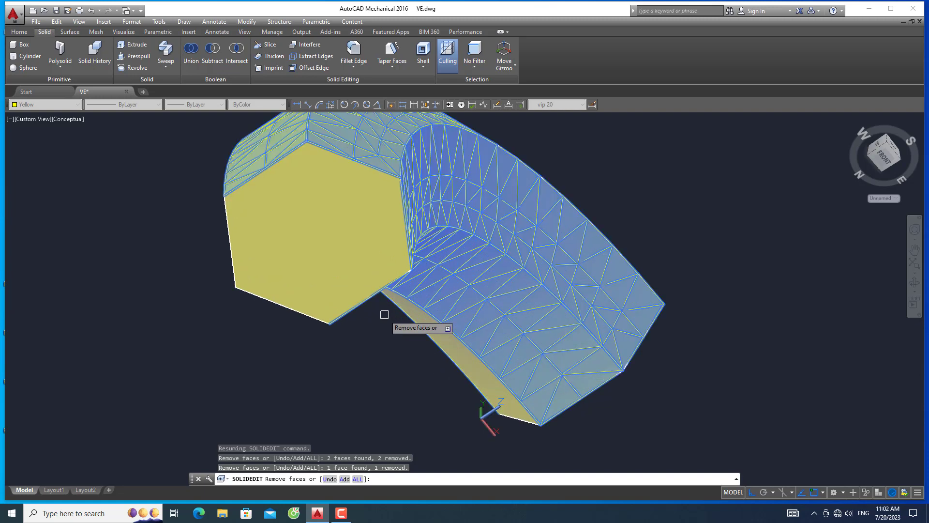
scroll(384, 314, "down", 2)
key("ctrl+z")
key("ctrl+z")
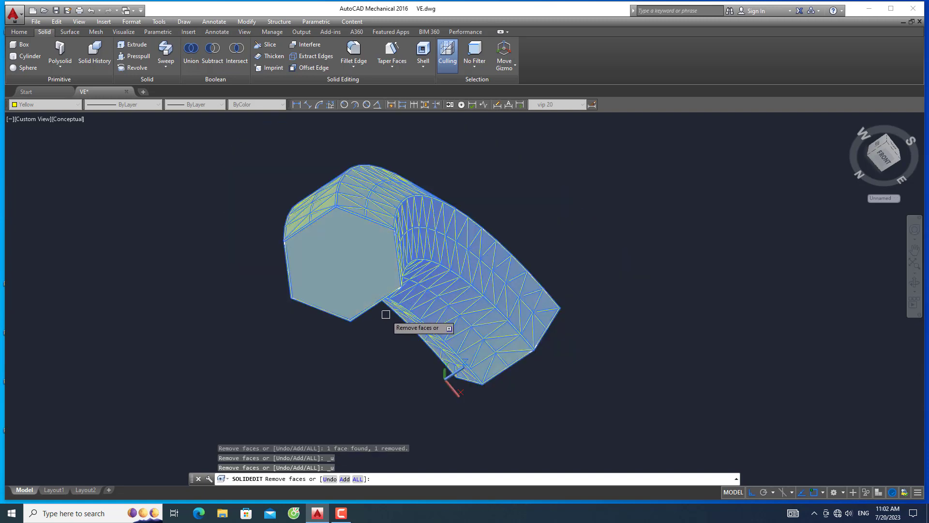
left_click(361, 265)
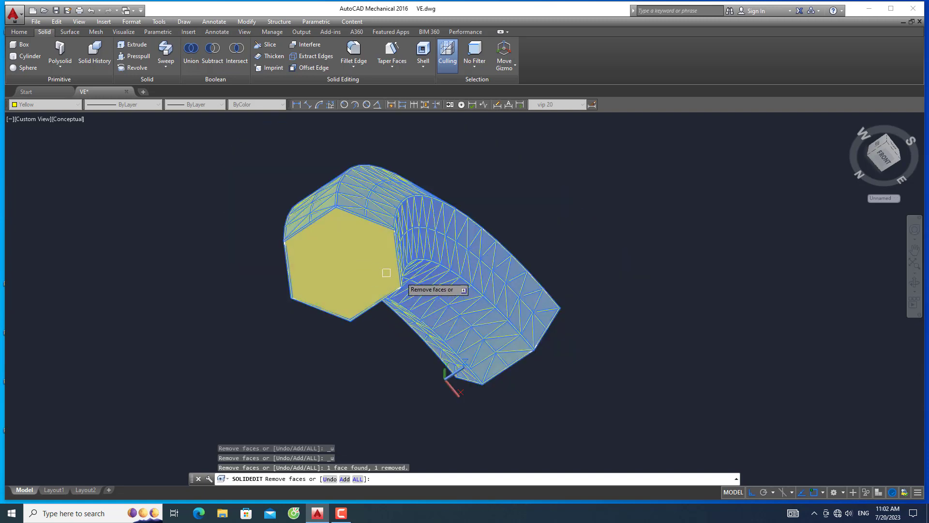
mouse_move(625, 314)
middle_mouse_down("shift")
mouse_move(620, 276)
mouse_move(586, 291)
middle_mouse_up("shift")
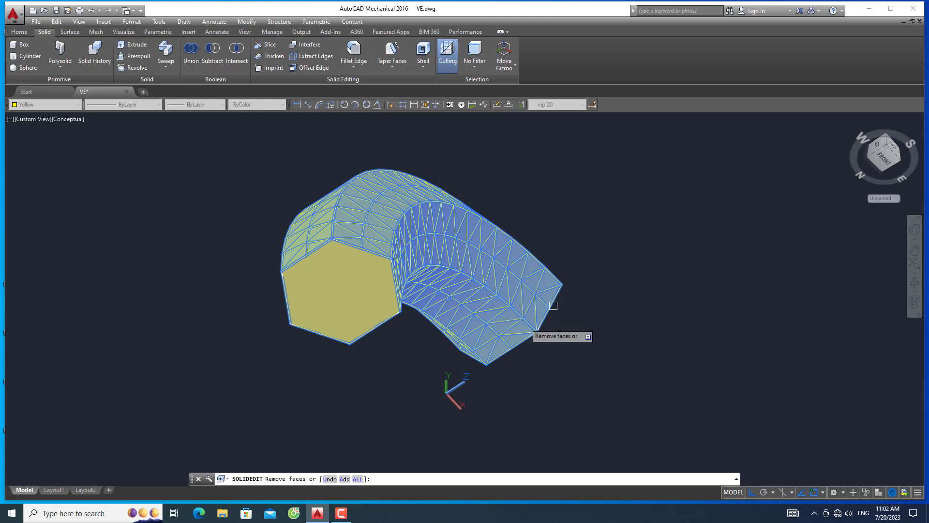
key("Return")
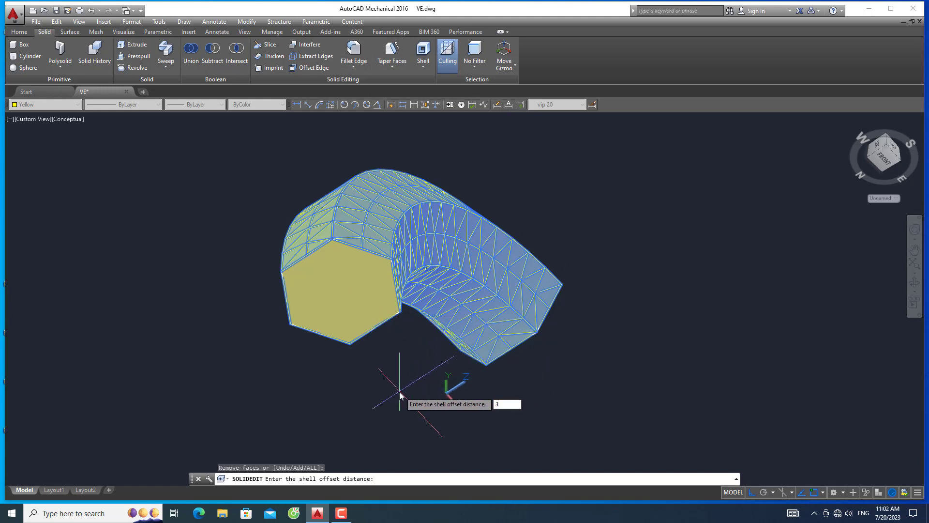
key("Return")
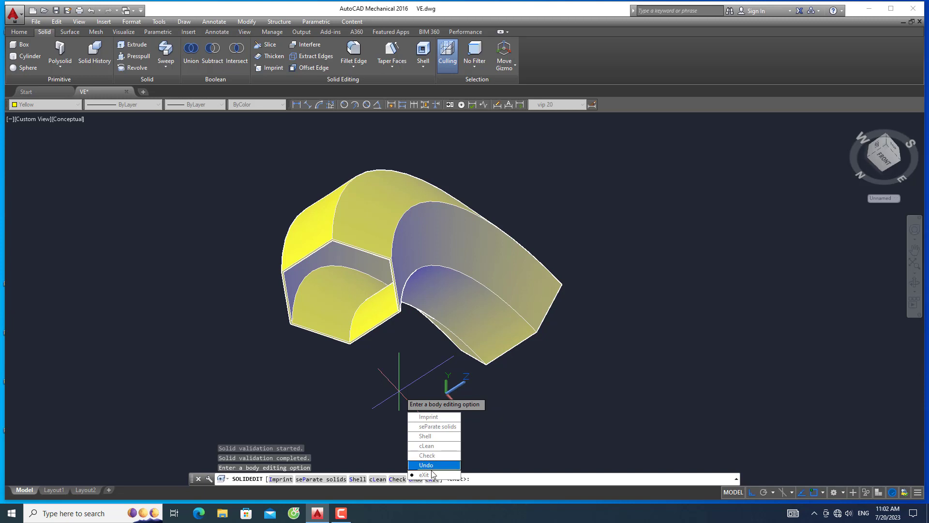
Exit the solid editing command and close the command line window.
left_click(429, 474)
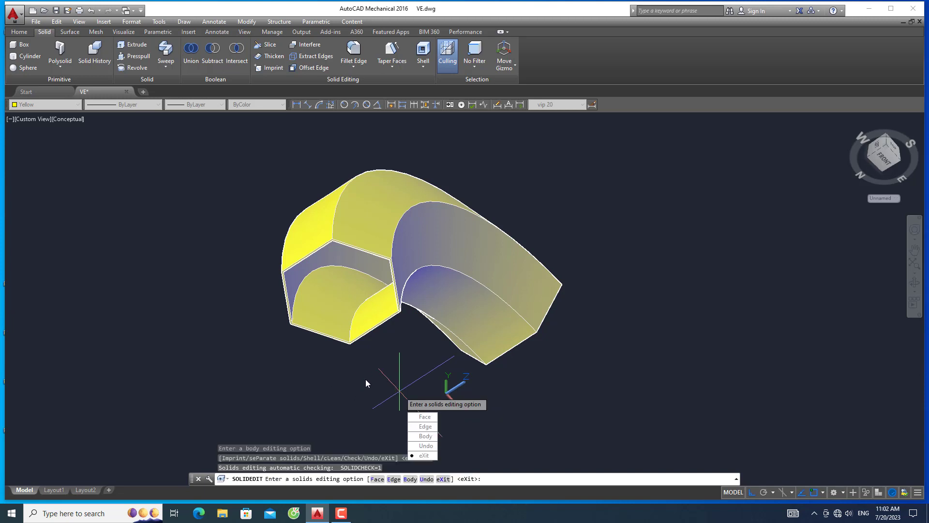
left_click(416, 455)
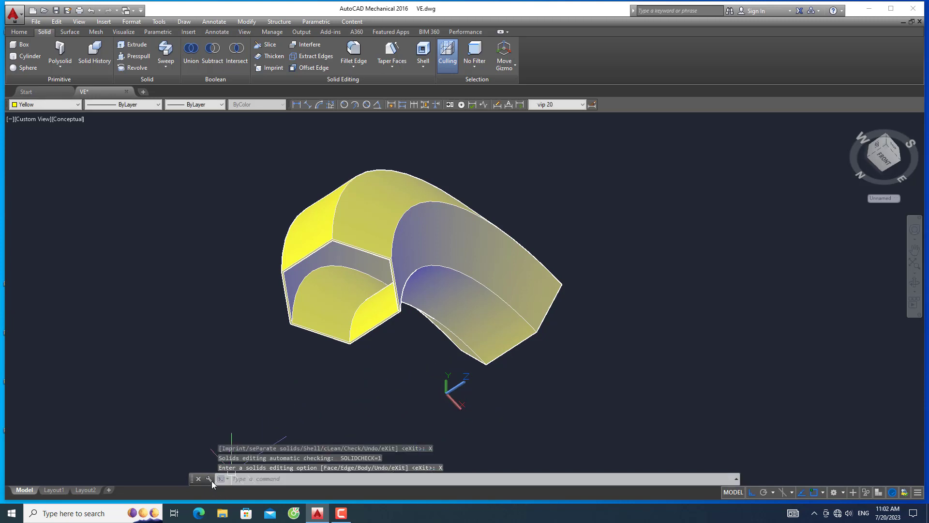
left_click(198, 478)
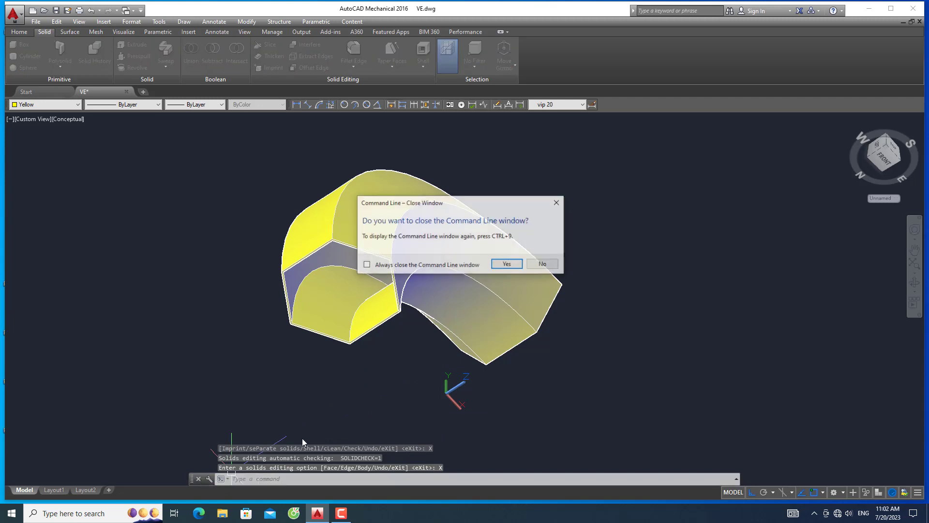
left_click(505, 264)
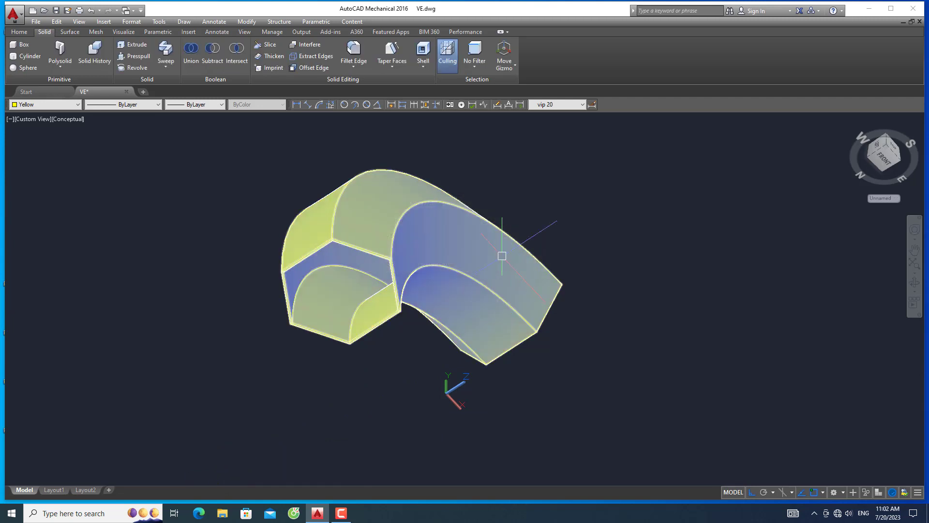
Orbit around the hollow elbow to look into its hexagonal openings from several angles.
left_click(914, 283)
mouse_move(753, 319)
left_mouse_down()
mouse_move(463, 367)
mouse_move(551, 337)
left_mouse_up()
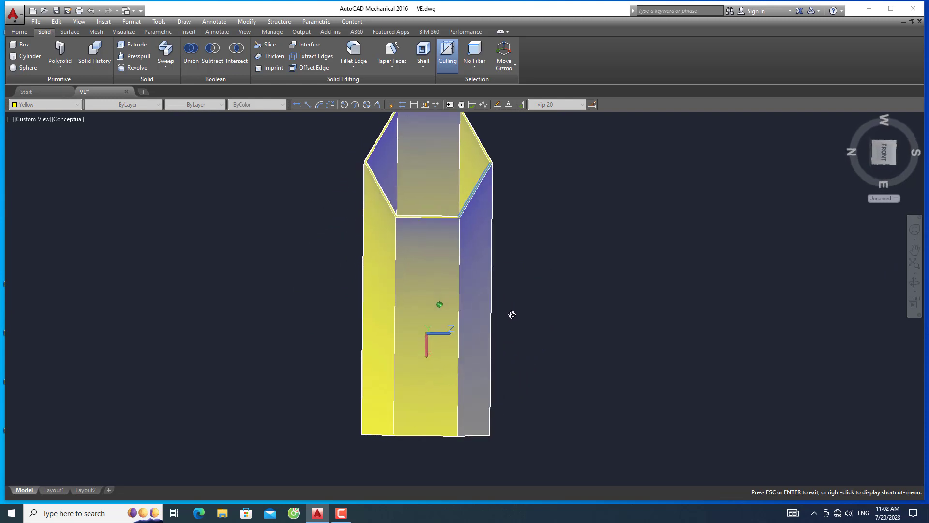
left_click_drag(545, 280, 446, 335)
key("Escape")
middle_click_drag(568, 288, 459, 347, "shift")
mouse_move(664, 261)
middle_mouse_down("shift")
mouse_move(566, 286)
mouse_move(581, 324)
mouse_move(603, 266)
middle_mouse_up("shift")
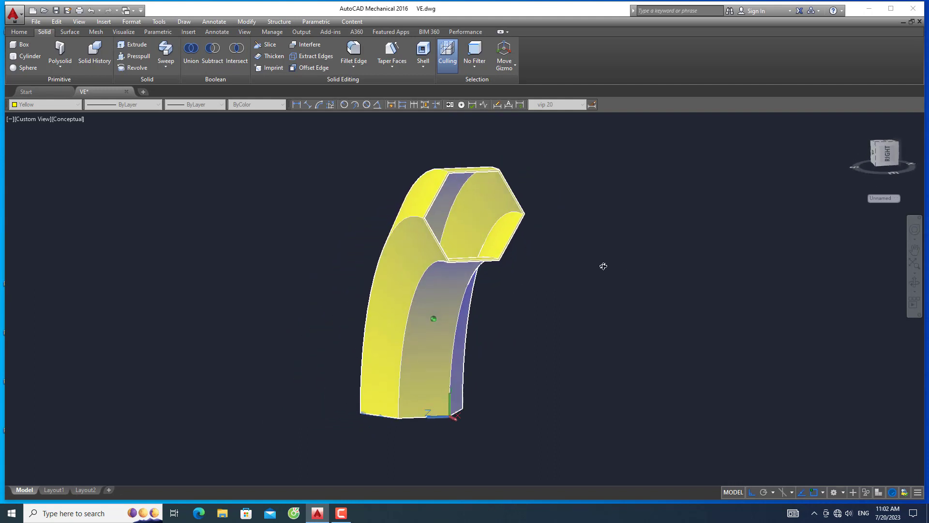
mouse_move(422, 337)
middle_mouse_down("shift")
mouse_move(485, 322)
mouse_move(531, 336)
mouse_move(493, 352)
mouse_move(580, 325)
mouse_move(602, 294)
mouse_move(527, 304)
mouse_move(496, 283)
mouse_move(500, 304)
mouse_move(583, 303)
mouse_move(522, 296)
mouse_move(587, 269)
mouse_move(545, 271)
mouse_move(605, 243)
mouse_move(503, 237)
mouse_move(541, 245)
middle_mouse_up("shift")
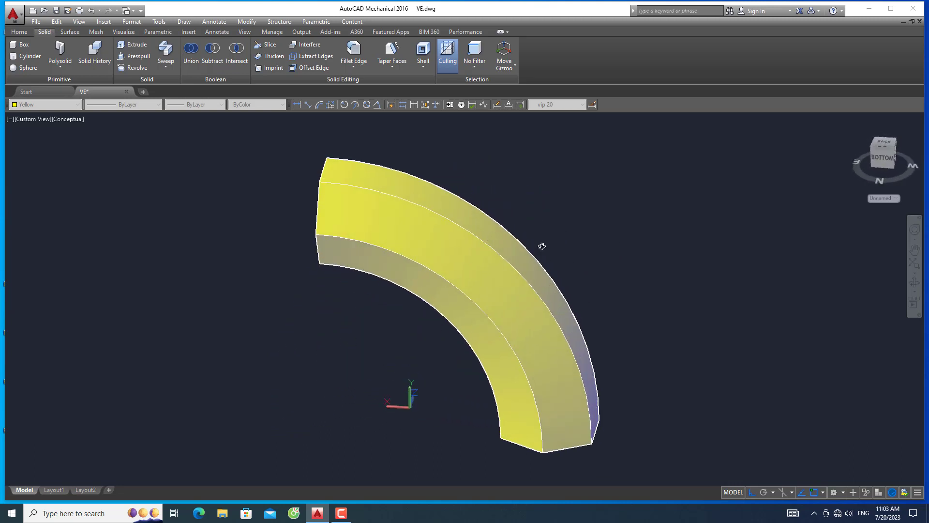
Show the elbow in 2D Wireframe from the SW Isometric view.
left_click(70, 119)
left_click(96, 143)
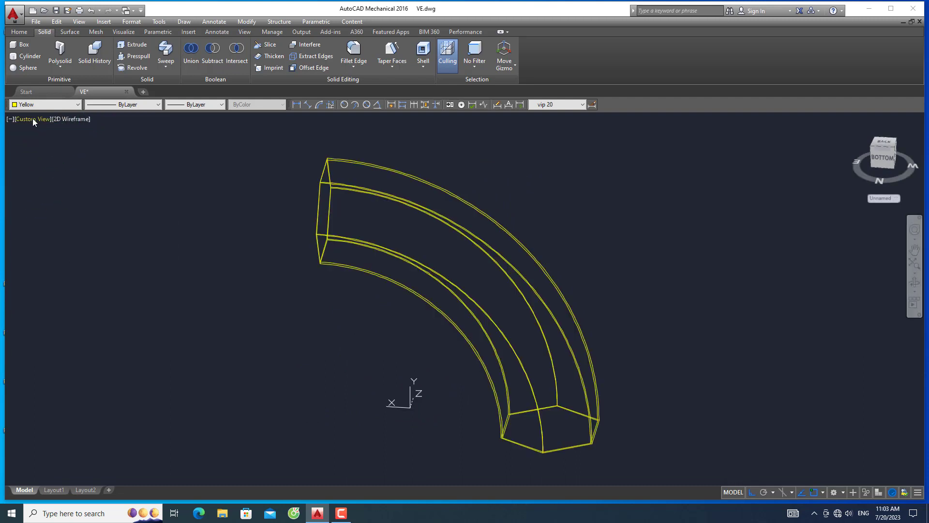
left_click(33, 119)
left_click(65, 208)
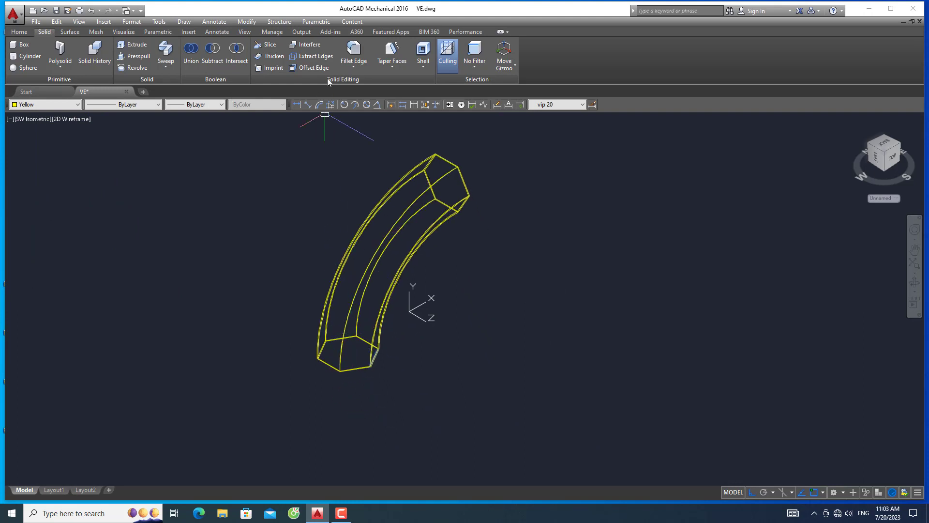
Align the UCS to Top and start the Polygon command.
left_click(28, 31)
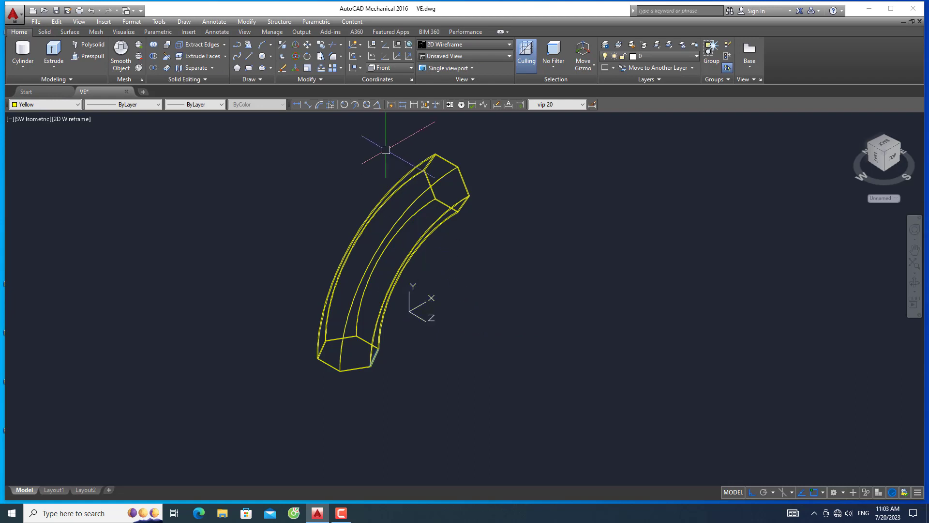
left_click(389, 69)
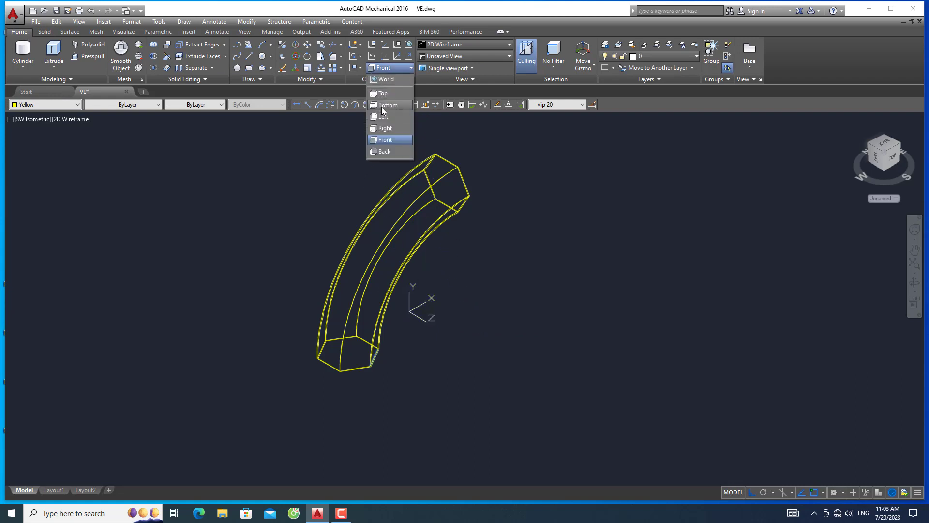
left_click(382, 93)
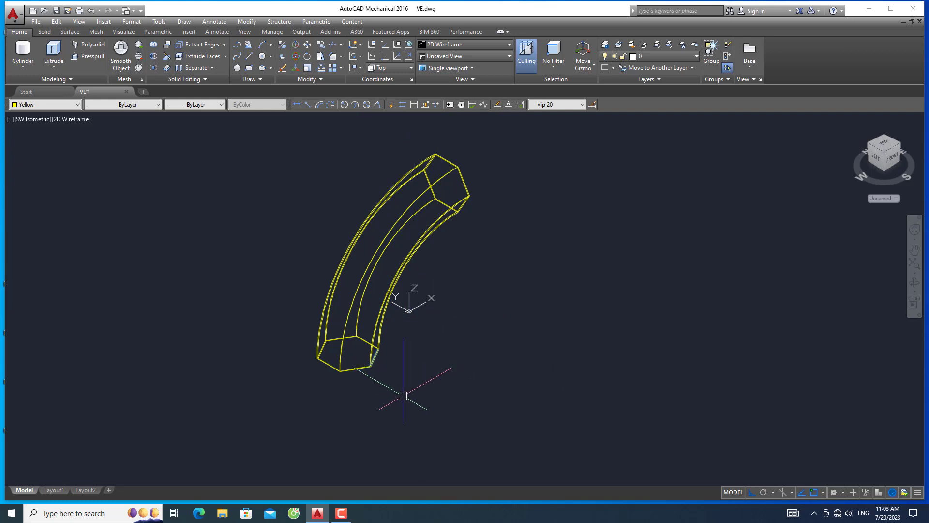
left_click(237, 67)
Place a six-sided circumscribed polygon centred below the elbow, then check the lower hexagon.
key("Return")
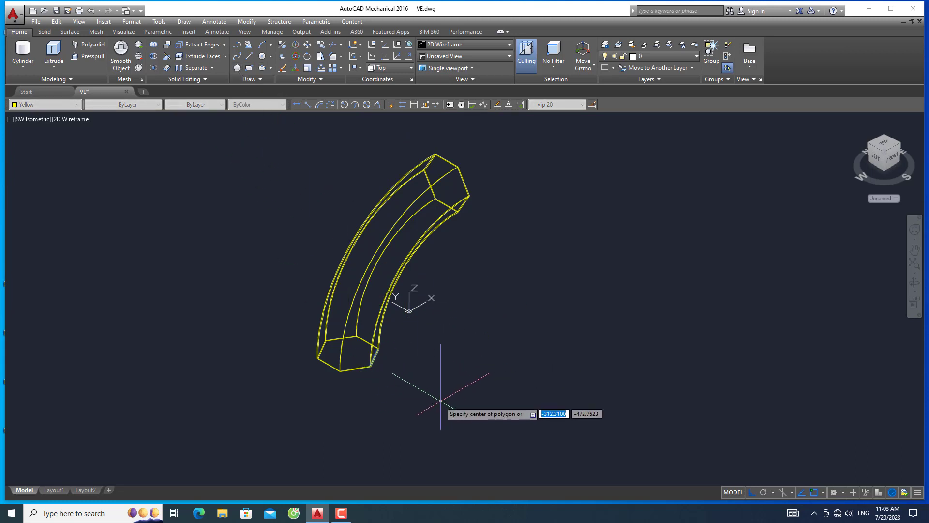
left_click(441, 428)
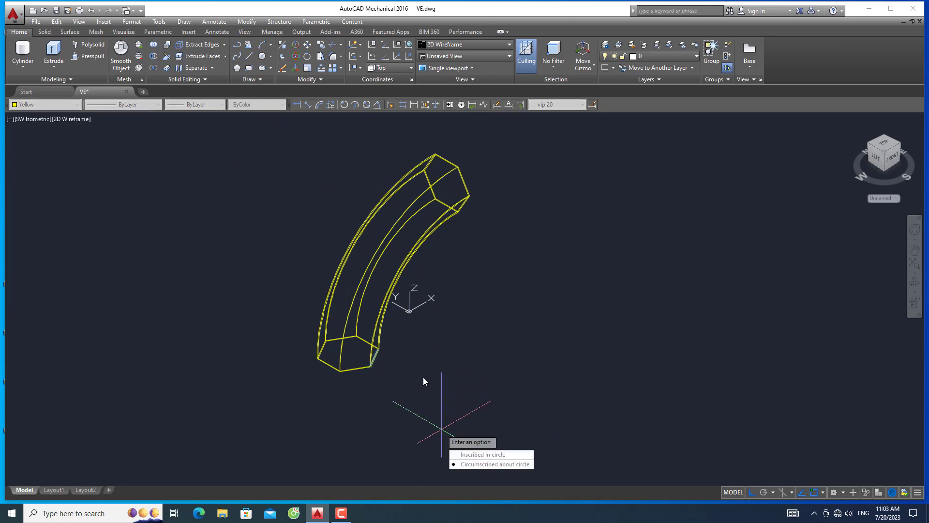
left_click(462, 464)
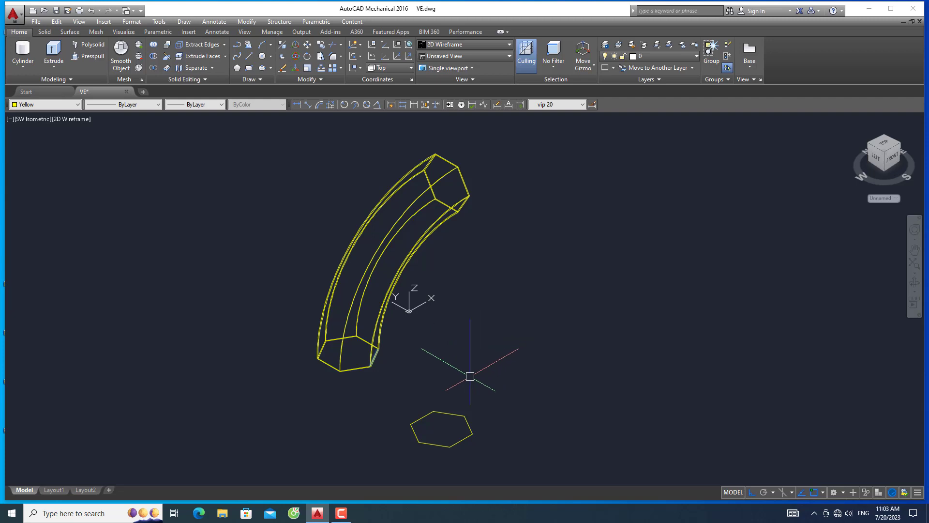
middle_click_drag(446, 440, 445, 440)
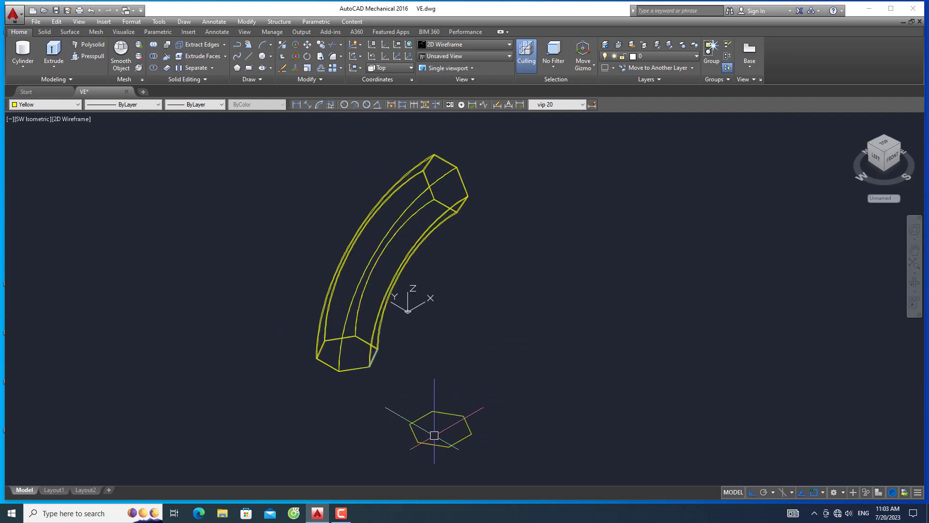
scroll(430, 434, "up", 3)
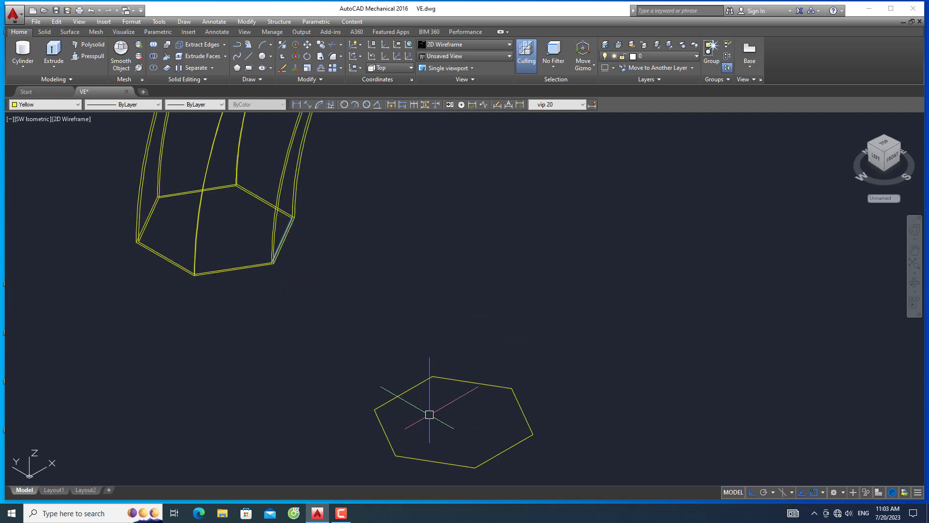
scroll(429, 414, "down", 2)
left_click_drag(487, 372, 446, 407)
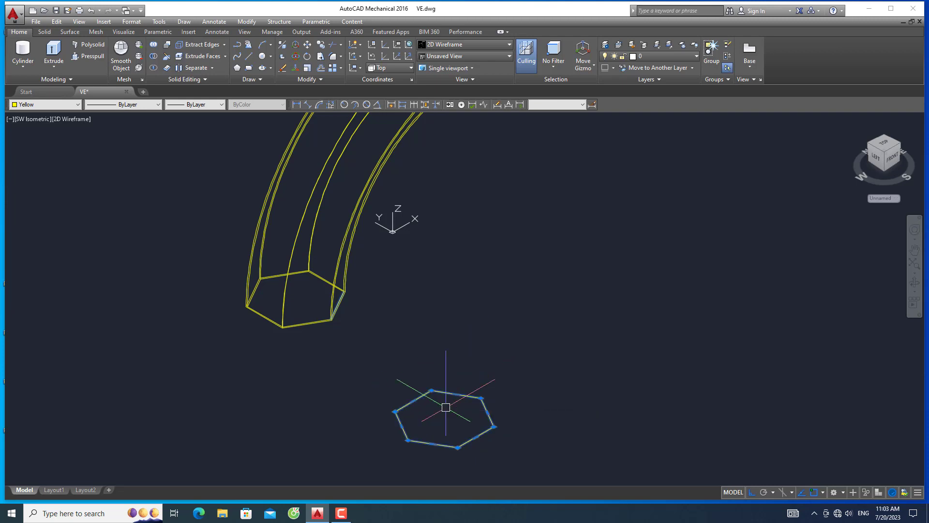
scroll(458, 404, "up", 4)
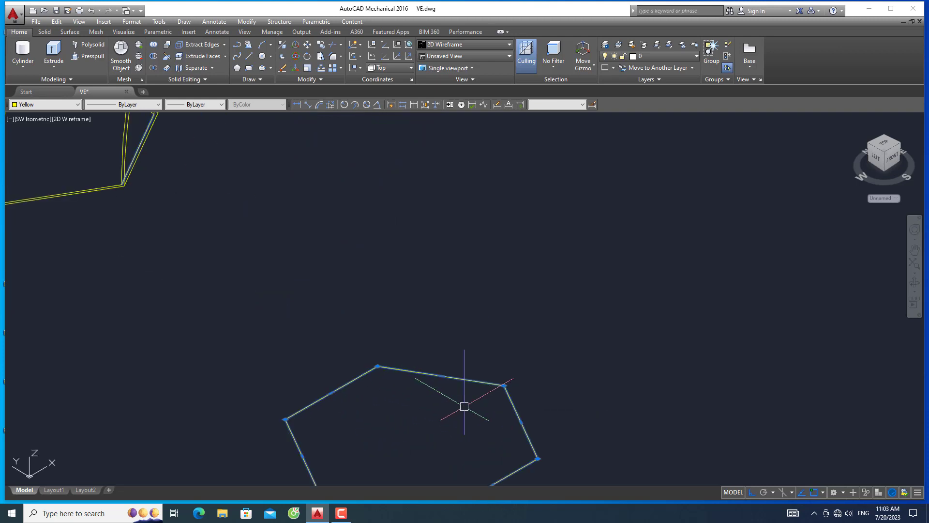
scroll(458, 404, "down", 4)
scroll(459, 405, "up", 2)
key("Escape")
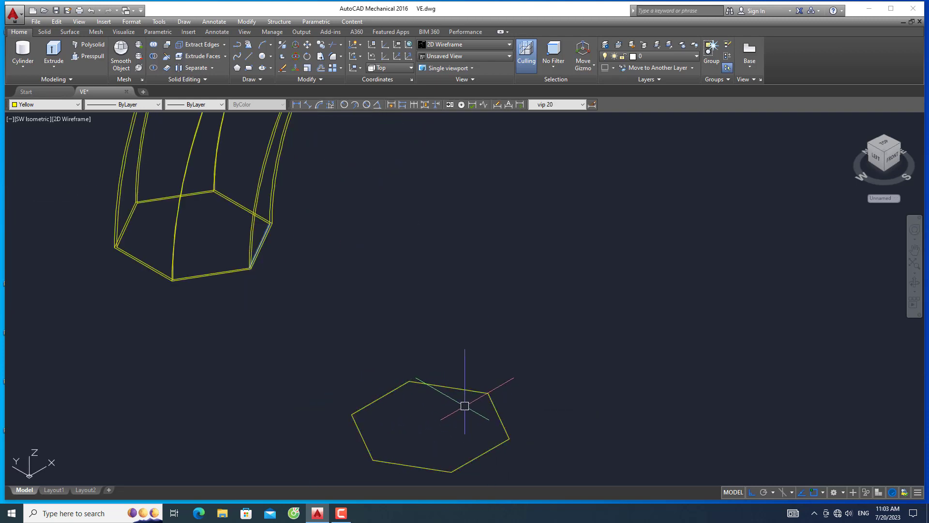
scroll(464, 406, "down", 2)
scroll(462, 387, "up", 2)
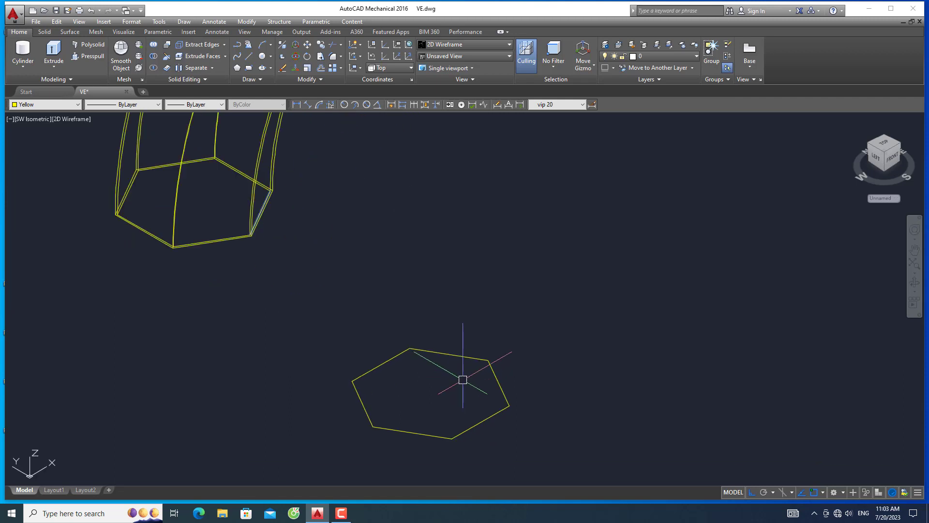
Draw a second circumscribed hexagon with radius 100 left of the first.
left_click(237, 68)
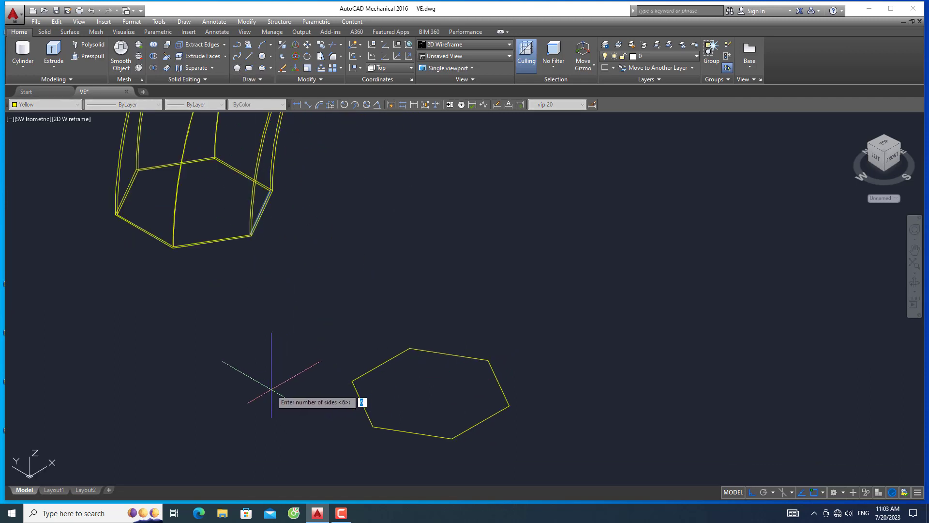
key("Return")
left_click(251, 387)
left_click(277, 423)
type("100")
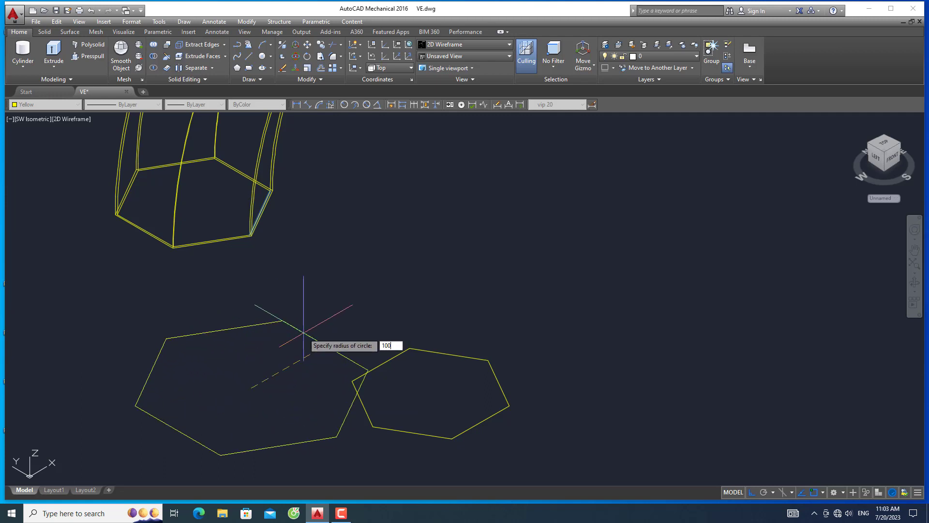
key("Return")
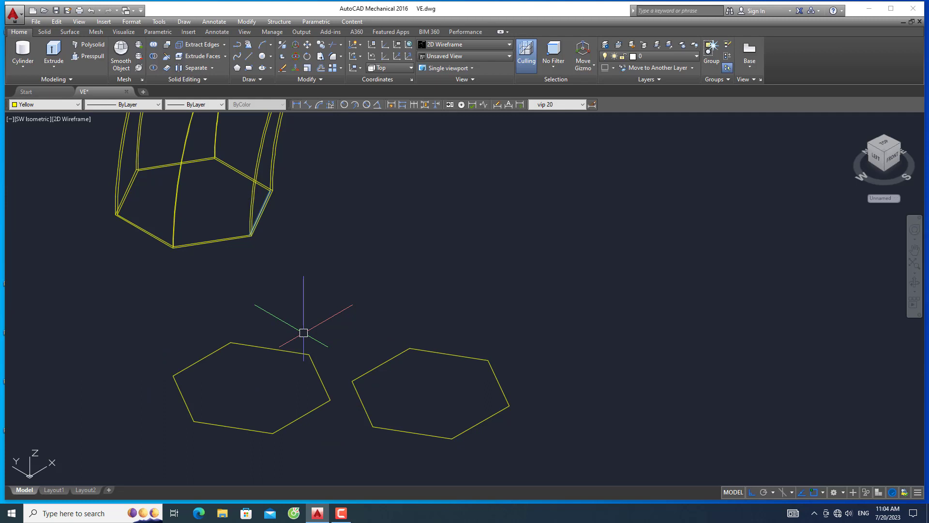
Stack the right hexagon onto the left one and move it to a new spot.
scroll(384, 292, "down", 2)
left_click(406, 328)
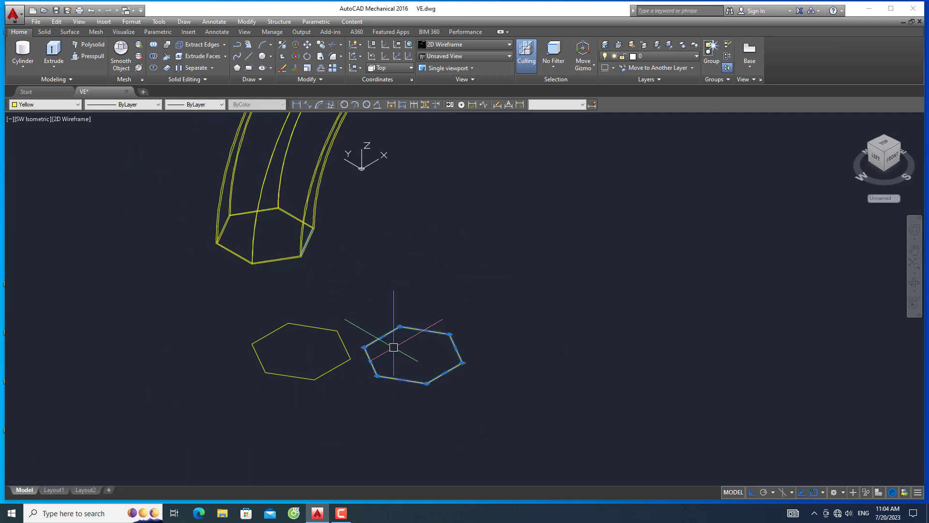
left_click_drag(394, 347, 315, 370)
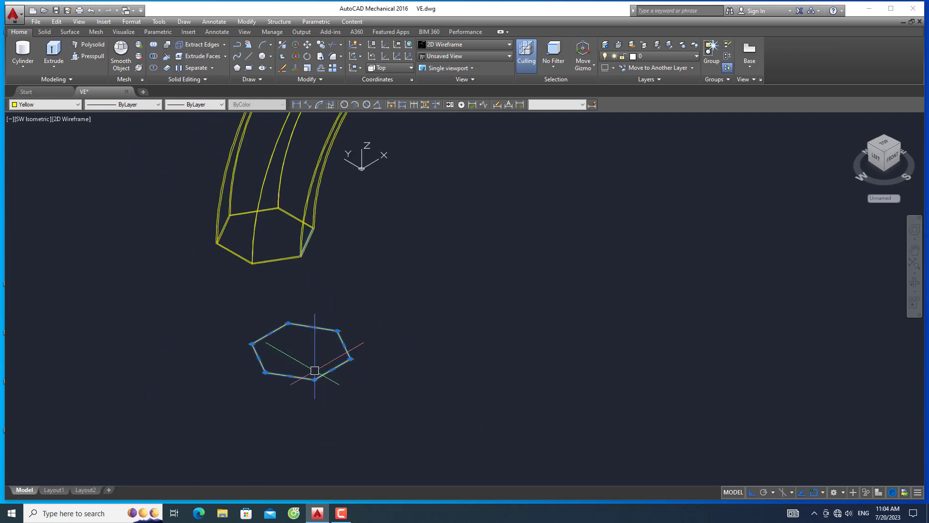
type("m")
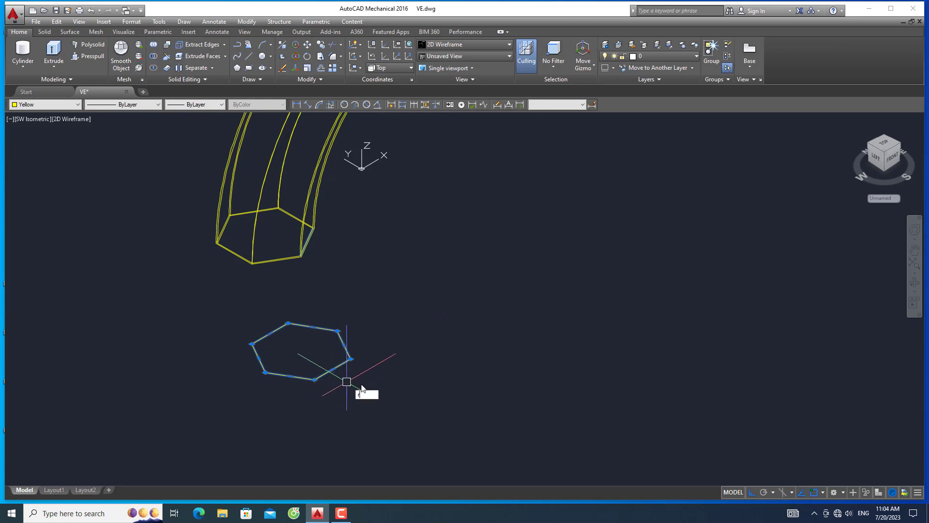
key("Return")
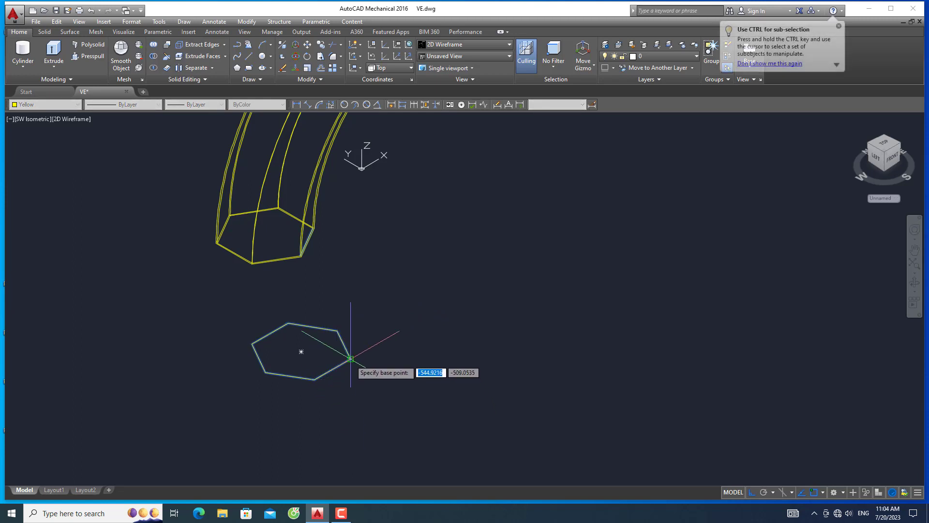
left_click(301, 351)
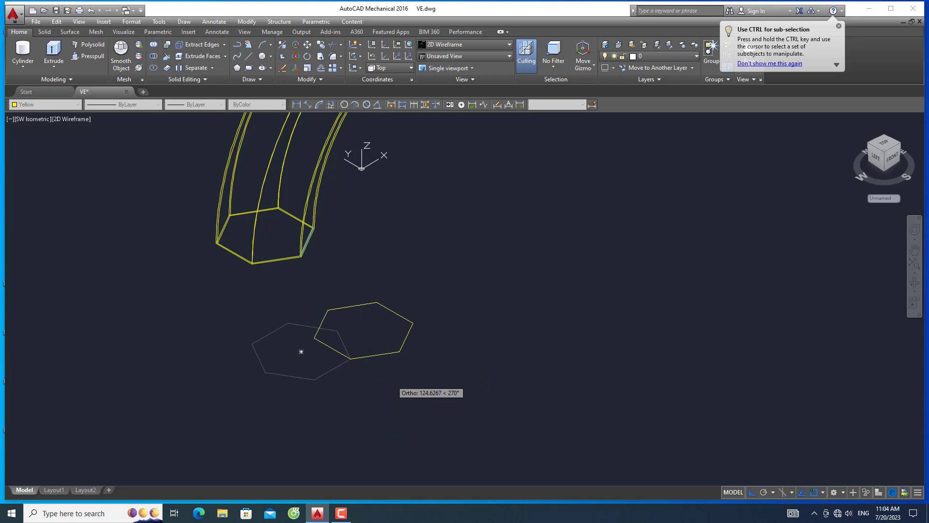
left_click(364, 331)
middle_click_drag(342, 326, 343, 339)
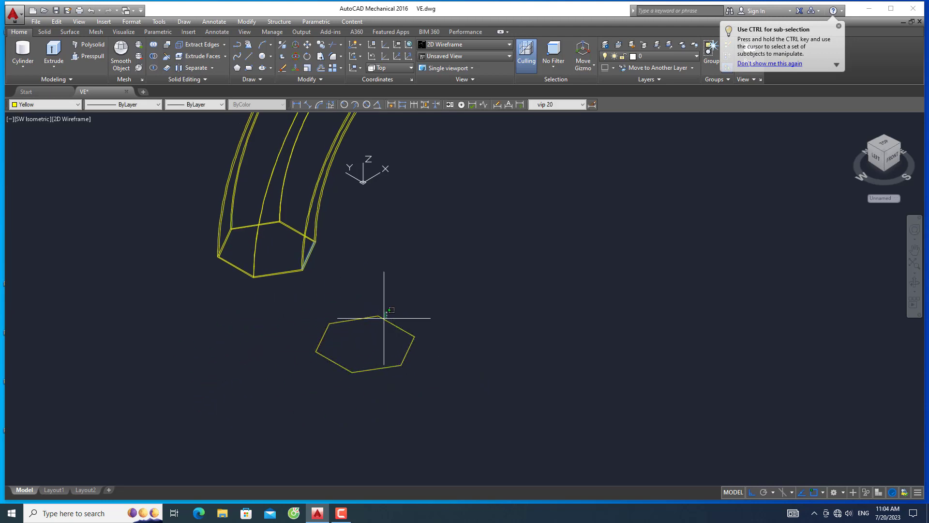
Move the hexagon twice, finally placing it below and right of the elbow.
left_click(387, 320)
type("m")
key("Return")
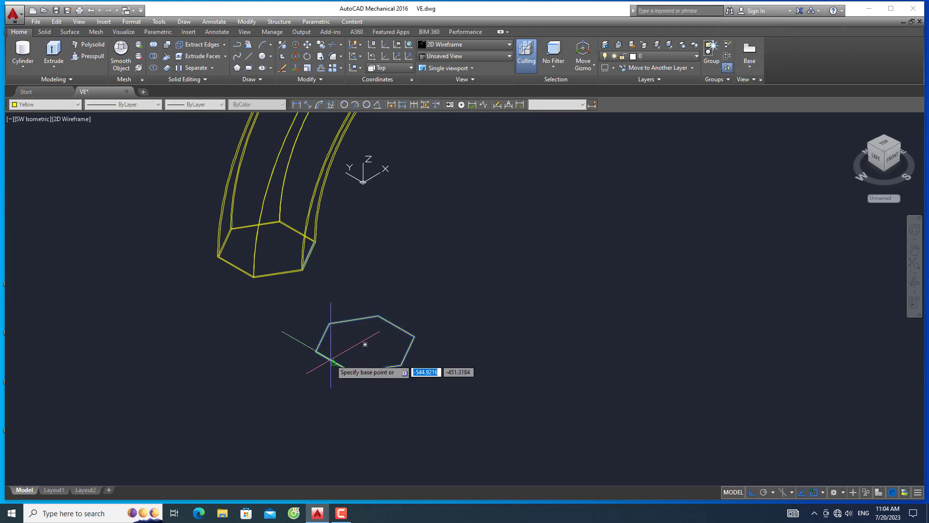
left_click(334, 362)
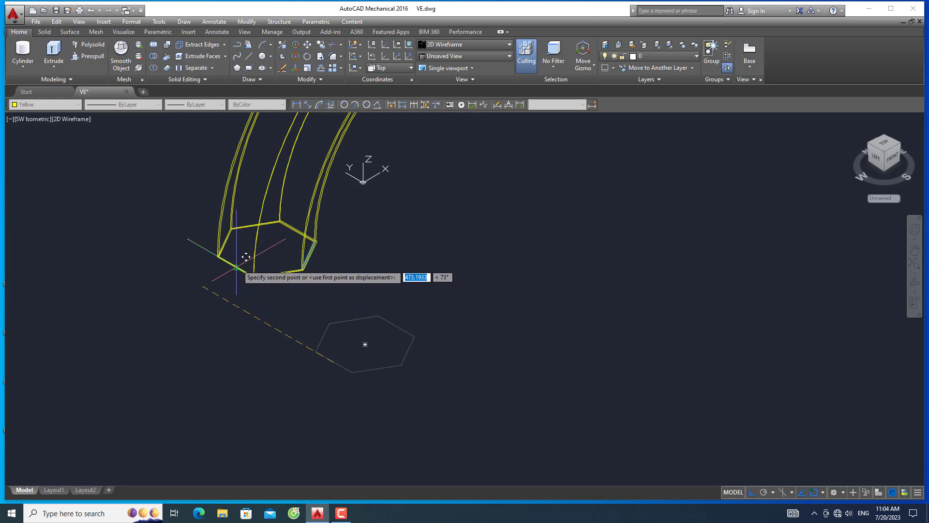
left_click(236, 271)
left_click(235, 274)
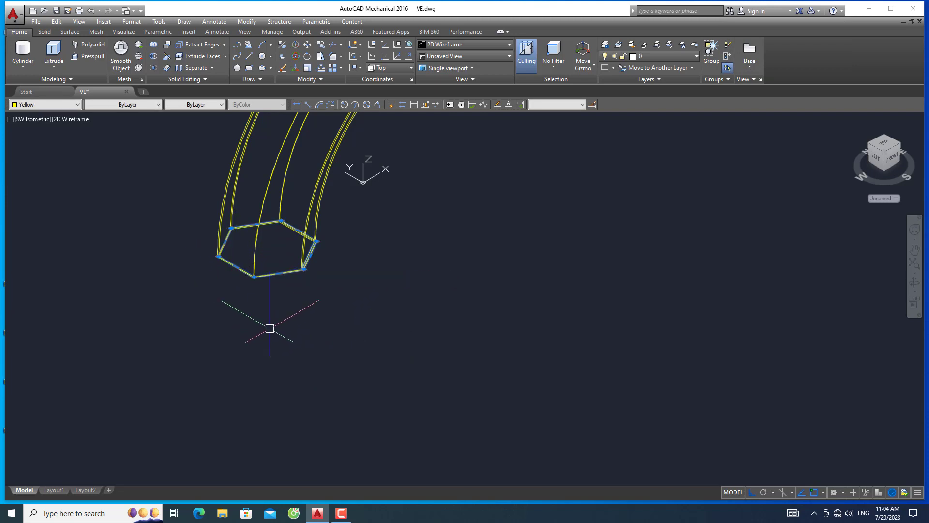
type("m")
key("Return")
left_click(251, 316)
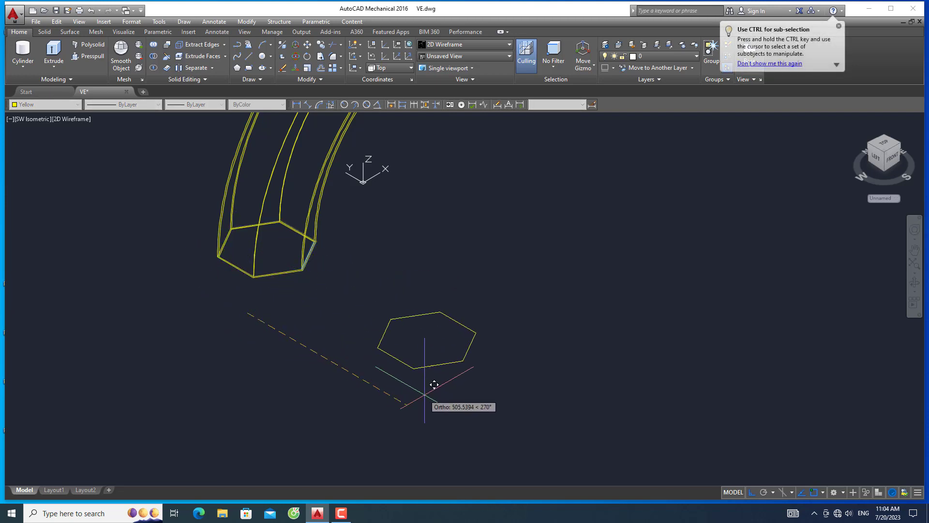
left_click(409, 387)
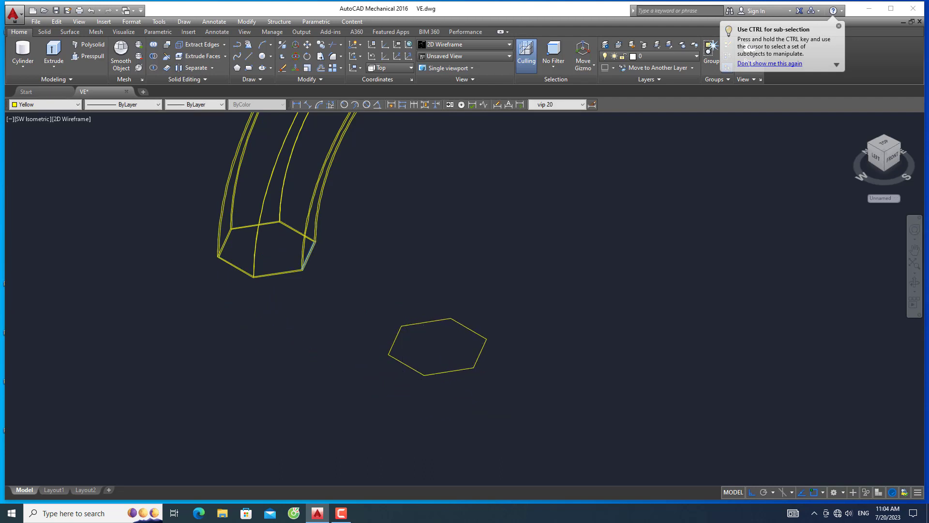
scroll(461, 336, "up", 2)
Draw a circle on the hexagon's centre, fitted inside its sides.
type("c")
key("Return")
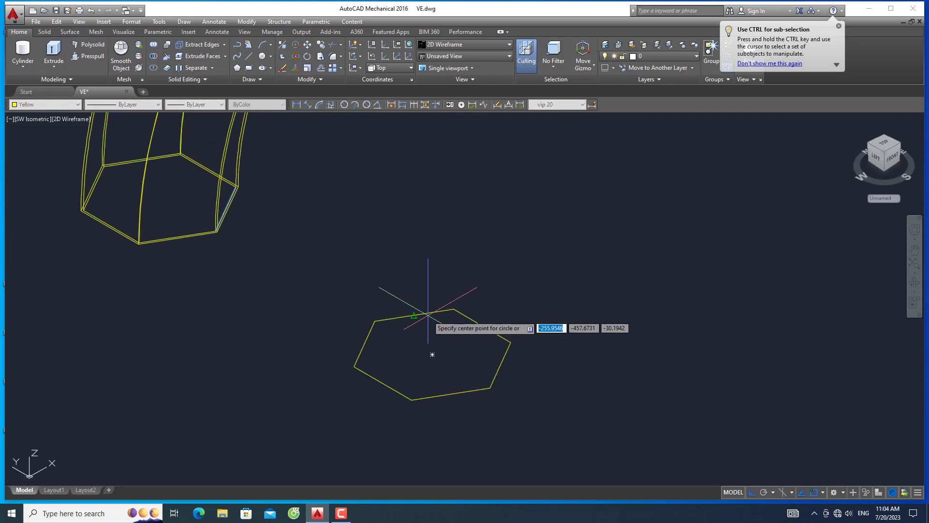
left_click(429, 311)
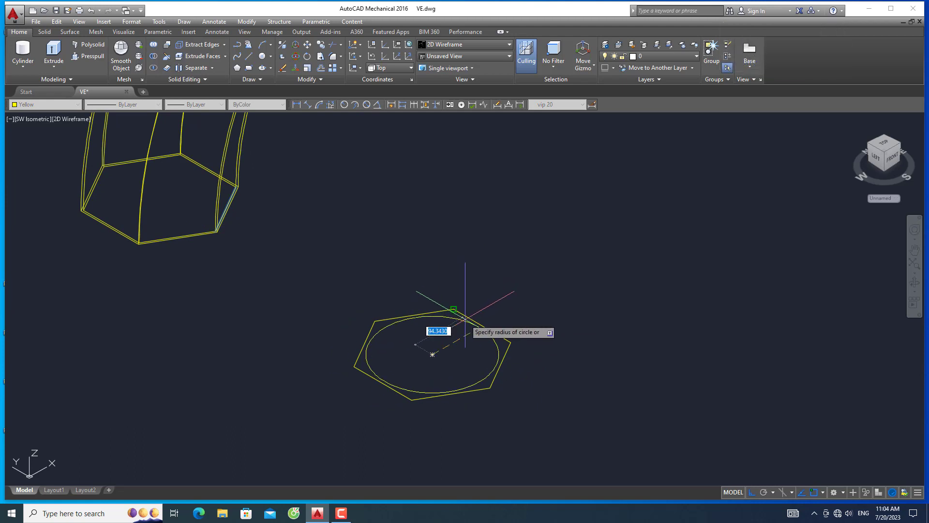
left_click(484, 326)
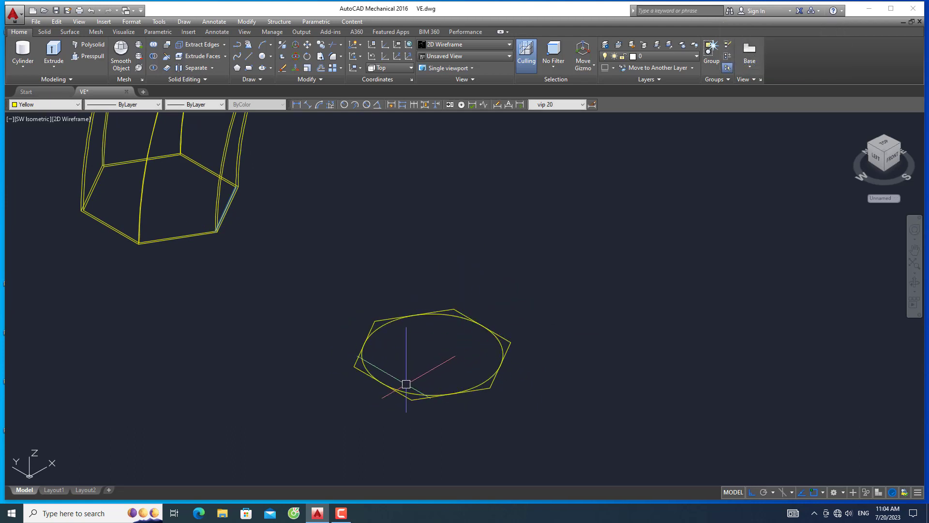
left_click(407, 388)
Move the circle 20 units down from its centre.
middle_click_drag(430, 424, 424, 366)
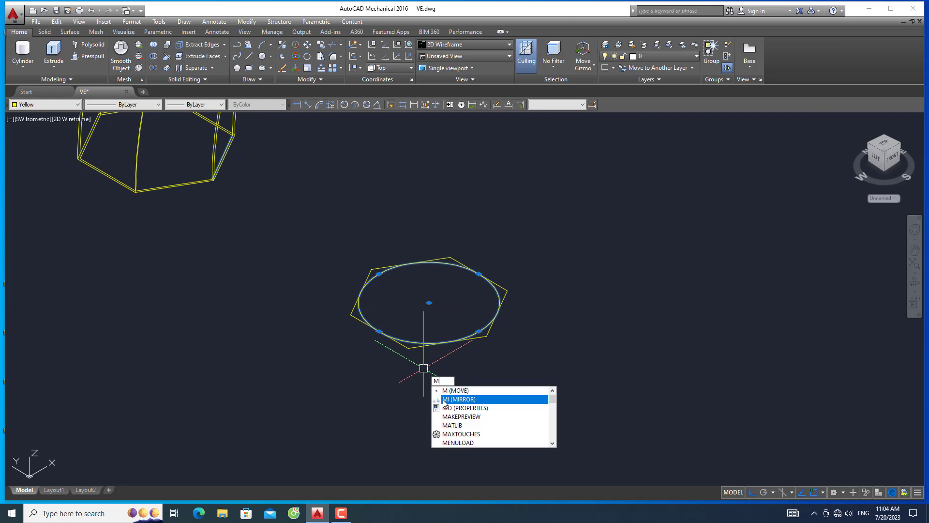
left_click(448, 391)
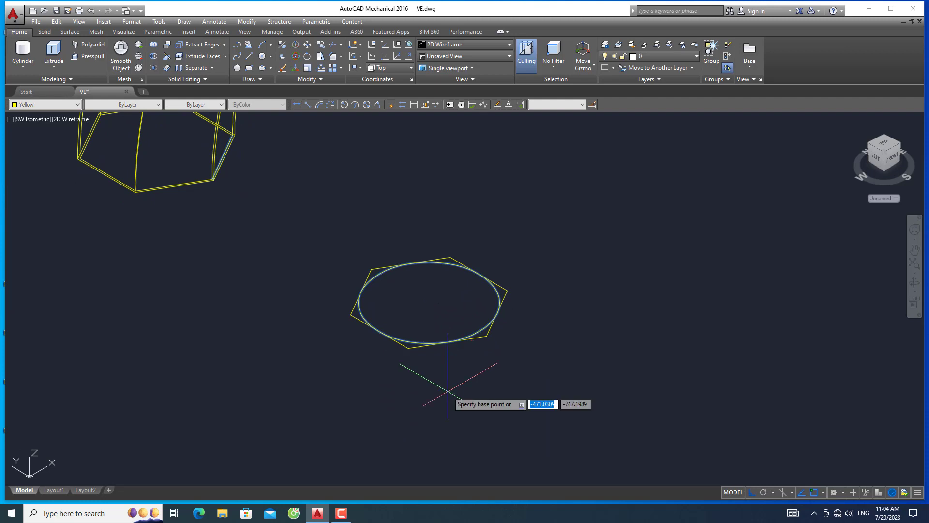
left_click(428, 302)
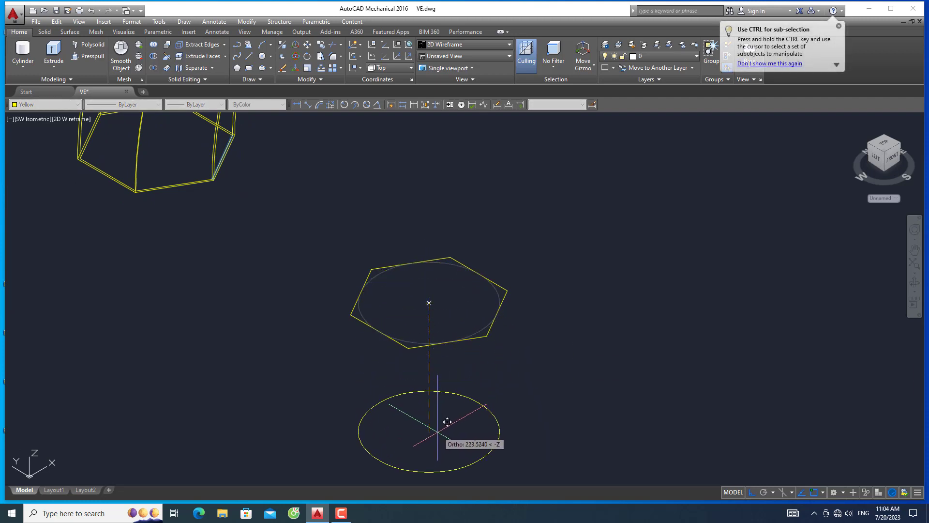
type("2")
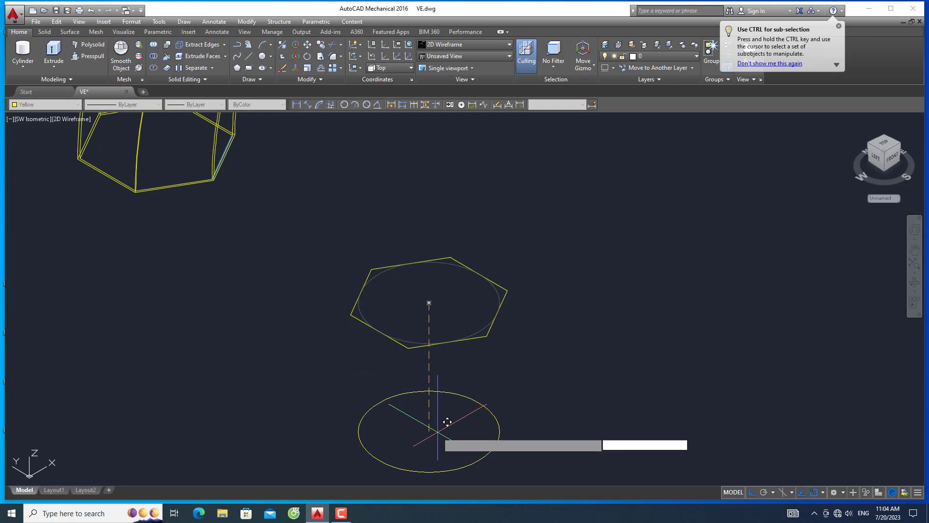
type("00")
key("Return")
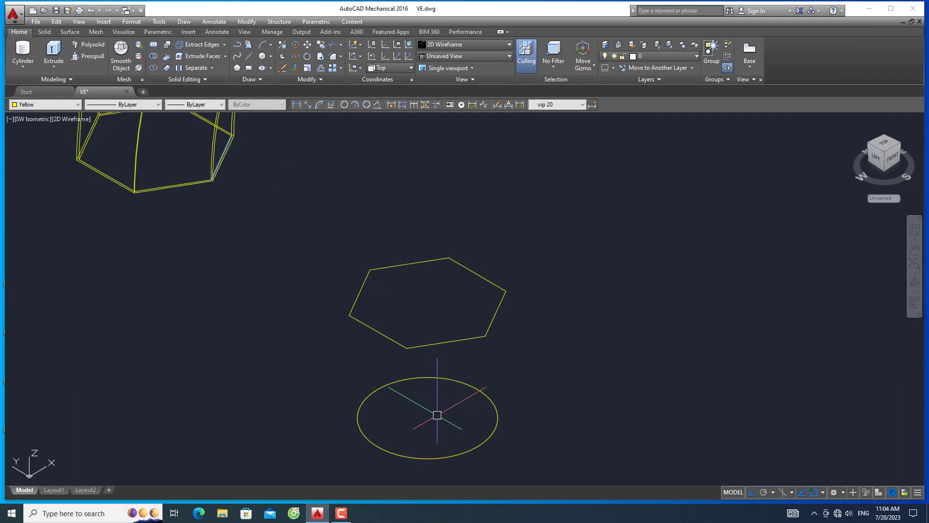
Move the circle another 20 units so it sits just below the hexagon.
left_click(507, 395)
left_click(414, 429)
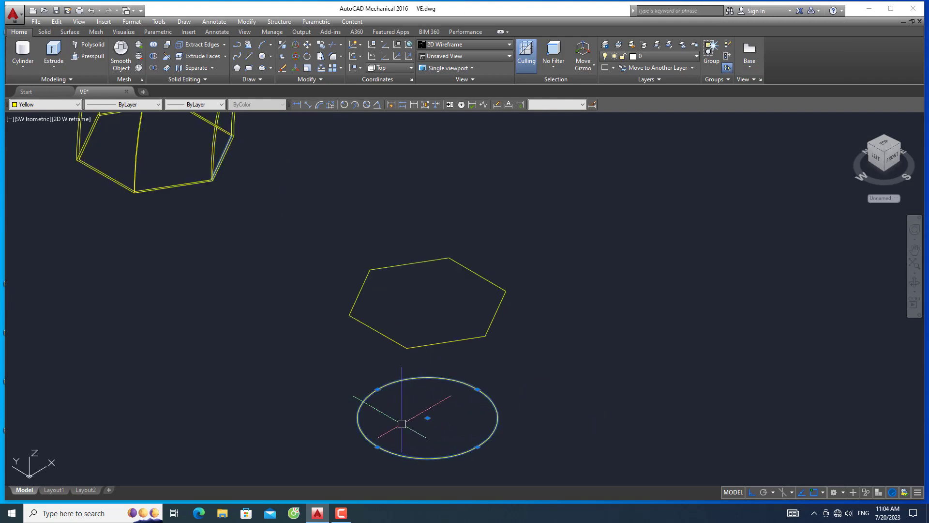
key("space")
left_click(427, 418)
scroll(426, 402, "down", 4)
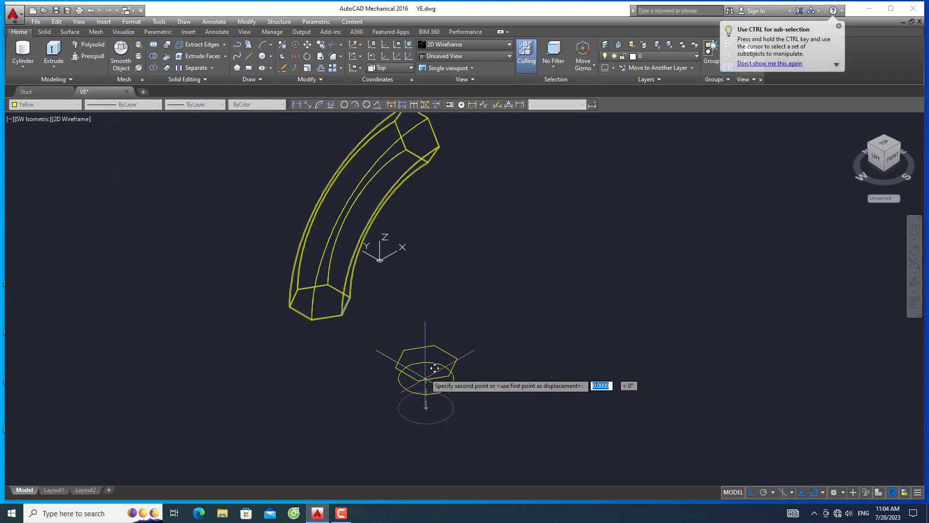
type("20")
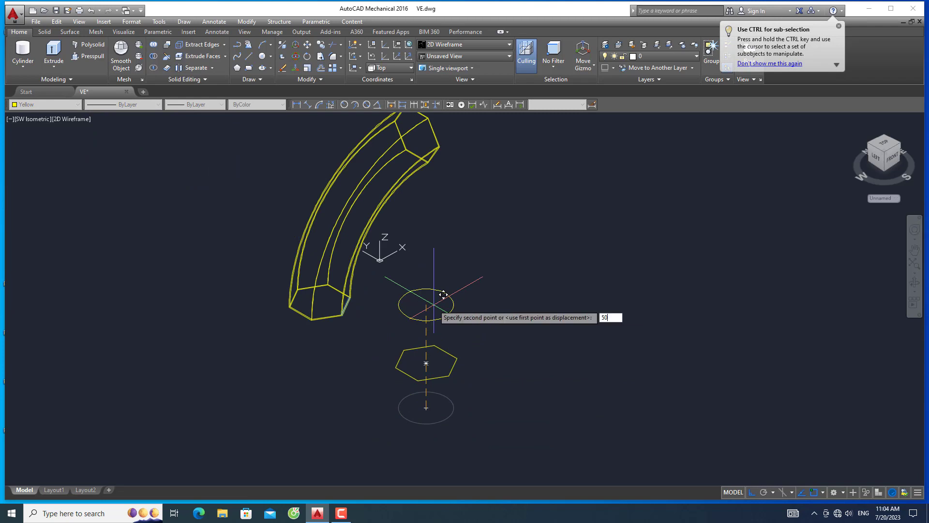
key("Return")
scroll(425, 375, "up", 6)
scroll(435, 370, "down", 4)
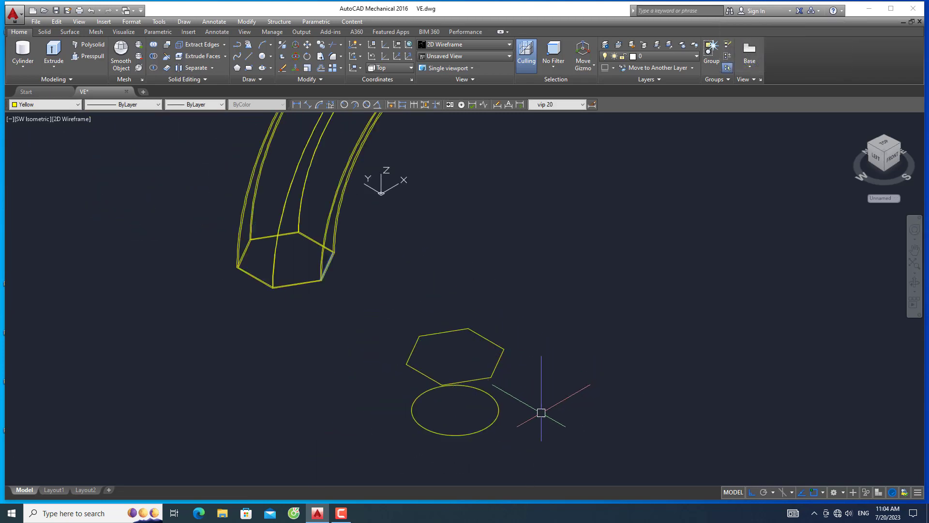
middle_click_drag(498, 407, 459, 385)
scroll(477, 365, "up", 4)
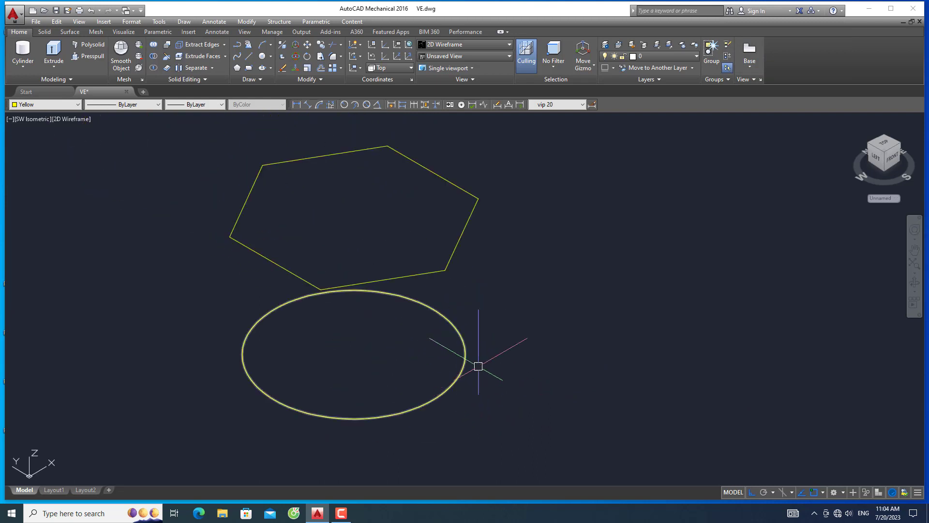
scroll(499, 358, "up", 1)
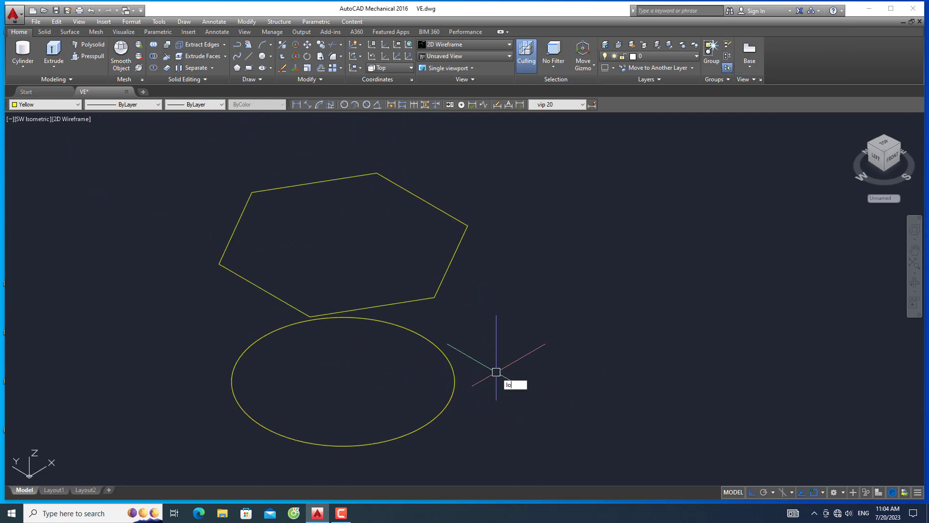
Try lofting from the circle to the hexagon along a path, then cancel.
key("Down")
key("Return")
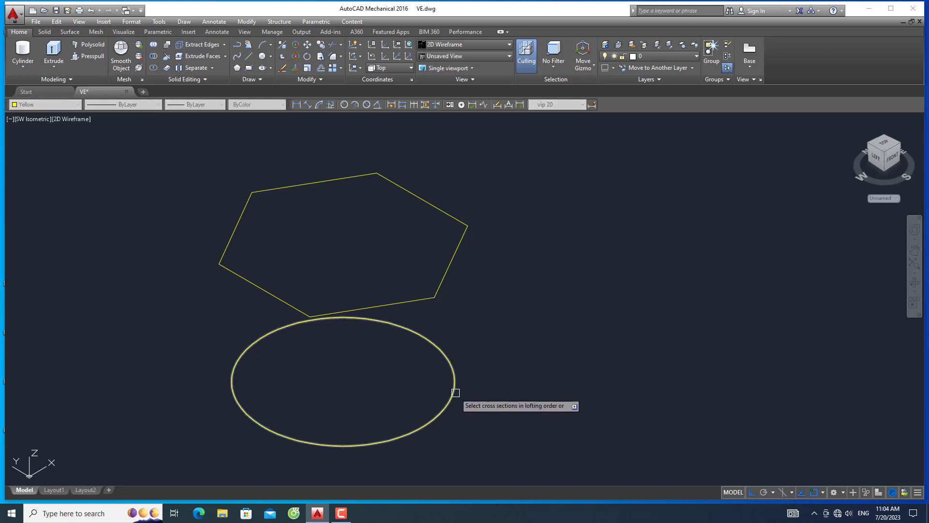
left_click(455, 393)
left_click(433, 296)
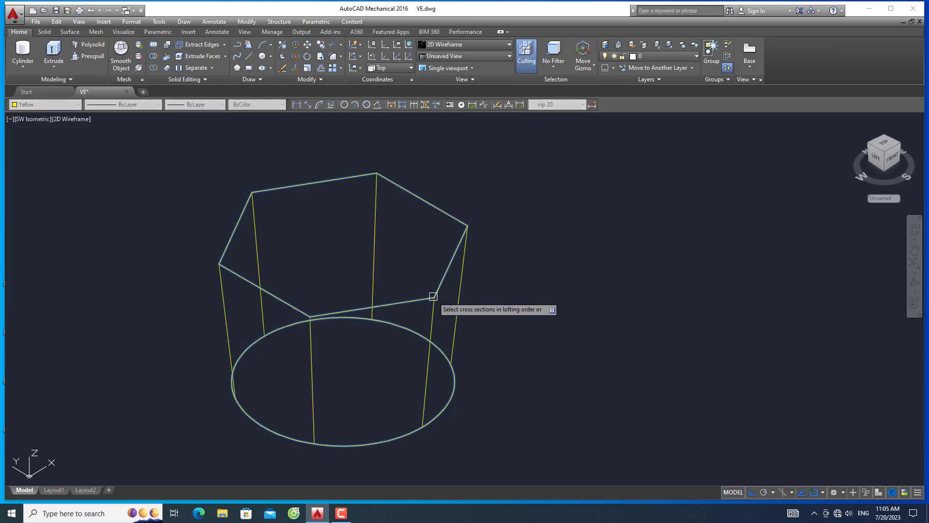
key("Return")
key("Down")
key("Up")
key("Return")
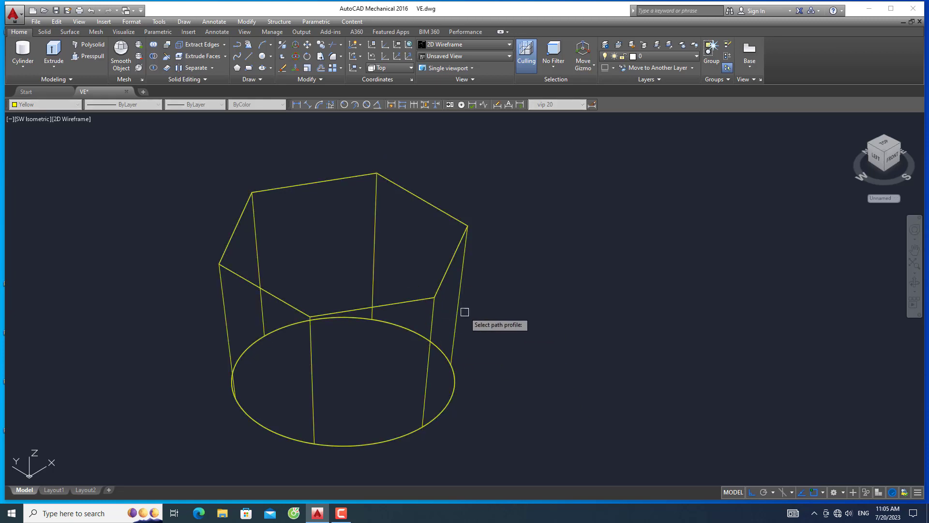
key("Escape")
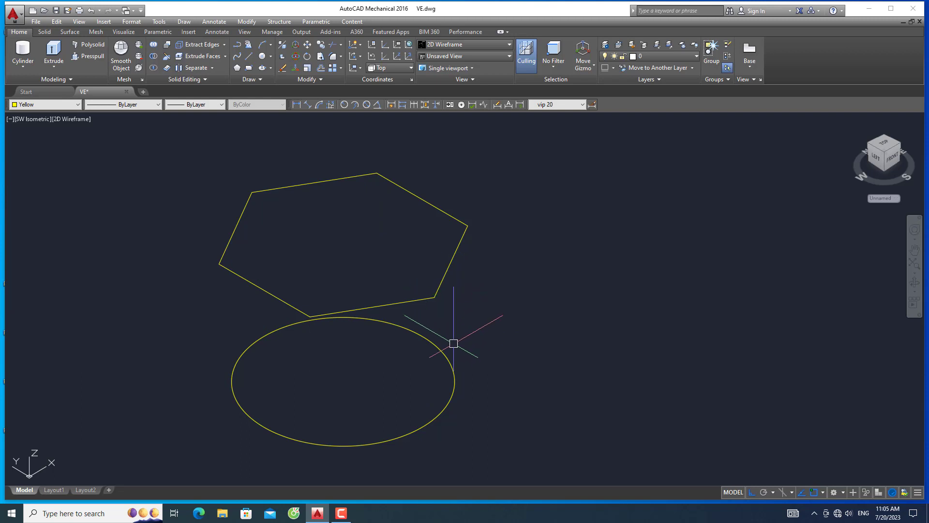
type("LO")
Loft the circle and hexagon using cross sections only, shaded in Conceptual style.
key("Down")
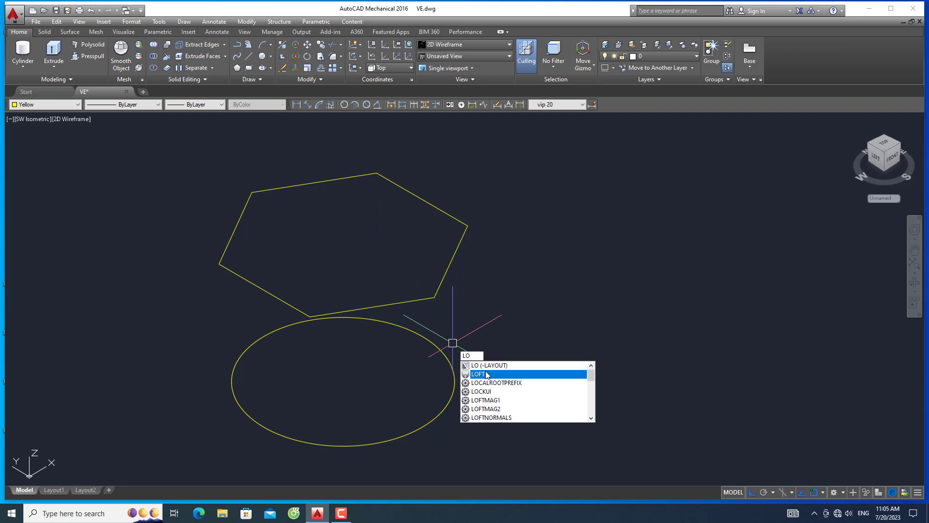
key("Return")
left_click(430, 301)
key("Return")
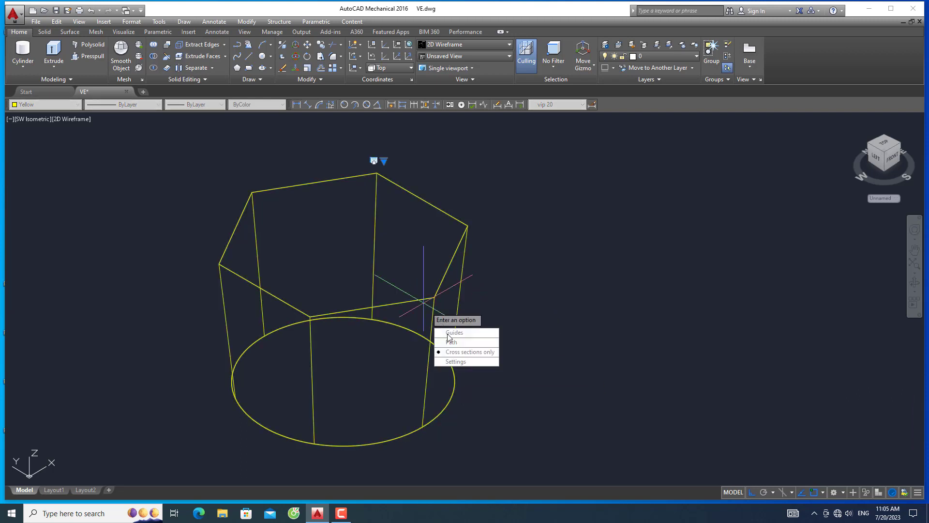
left_click(453, 352)
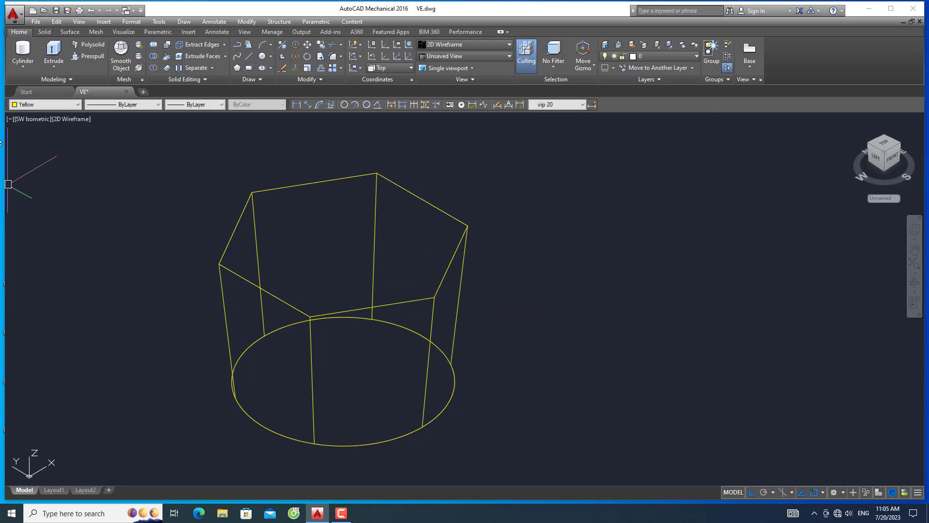
left_click(77, 118)
left_click(94, 153)
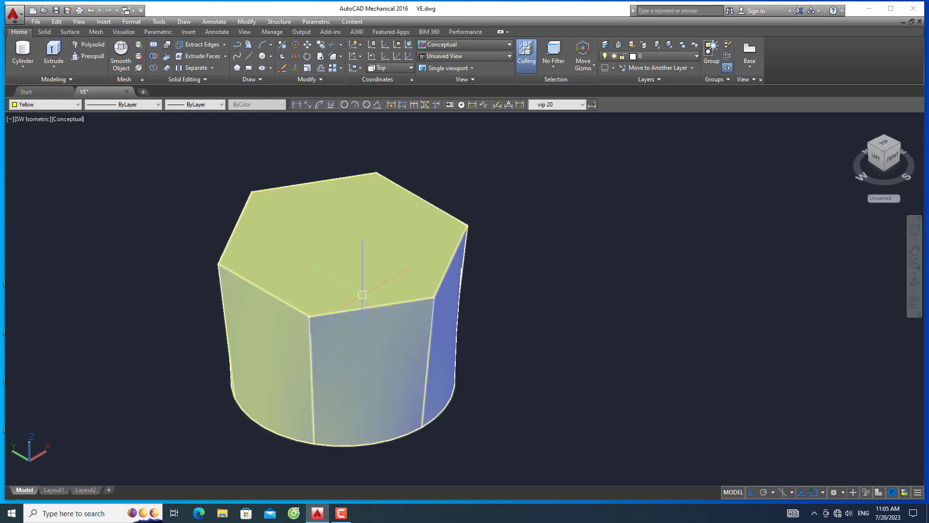
Orbit under the lofted transition and select it for a Shell operation.
left_click(914, 283)
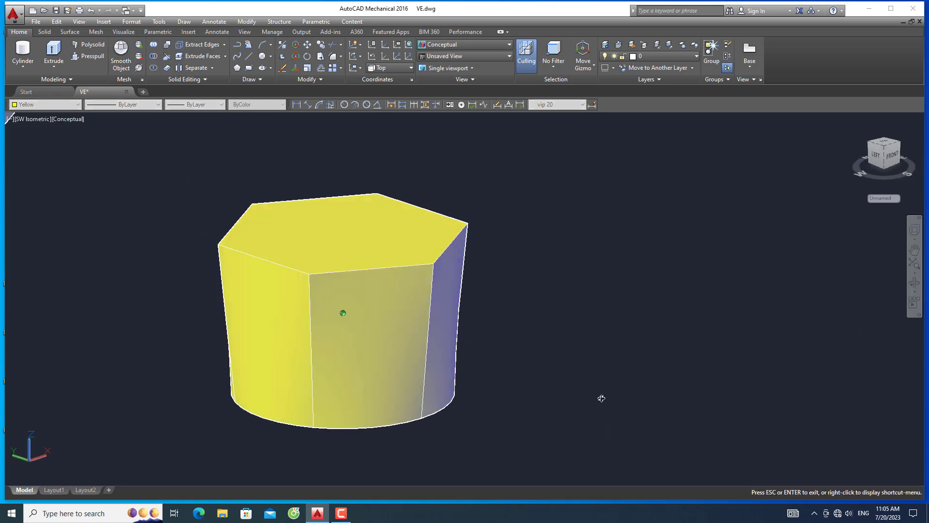
mouse_move(600, 394)
left_mouse_down()
mouse_move(591, 342)
mouse_move(525, 334)
mouse_move(500, 365)
mouse_move(544, 392)
mouse_move(595, 397)
mouse_move(608, 429)
mouse_move(559, 384)
mouse_move(559, 342)
left_mouse_up()
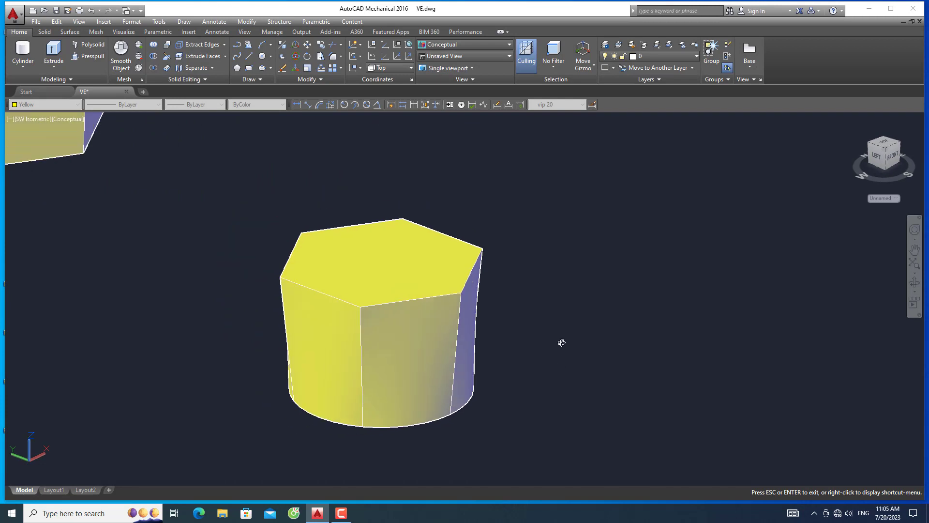
key("Escape")
middle_click_drag(544, 326, 568, 347)
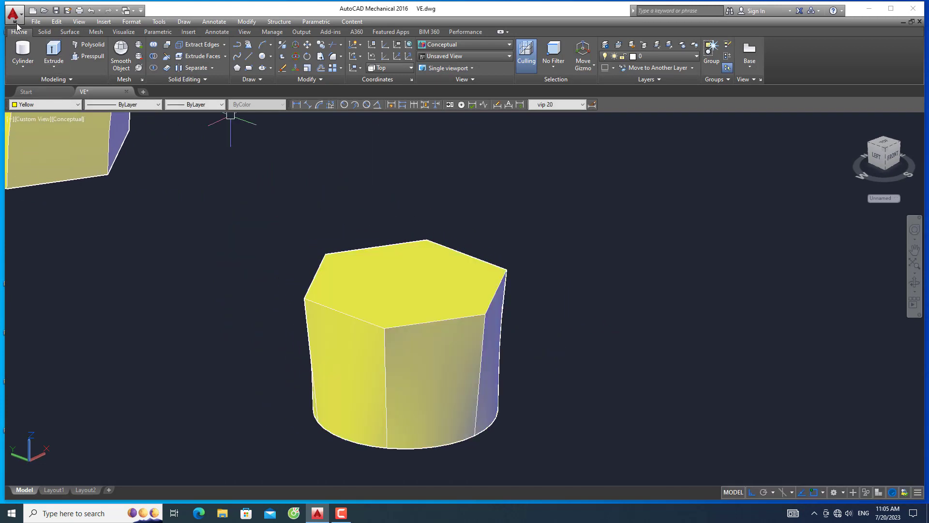
left_click(44, 32)
left_click(423, 48)
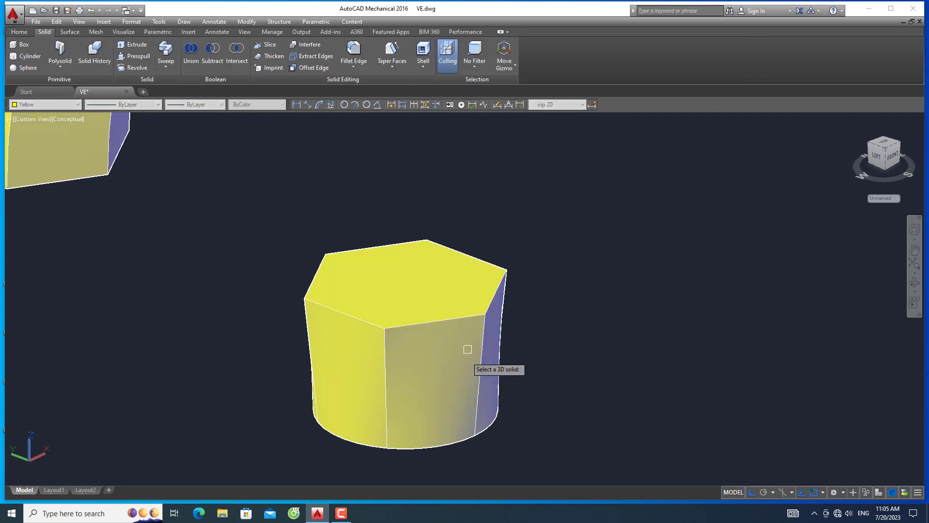
left_click(465, 371)
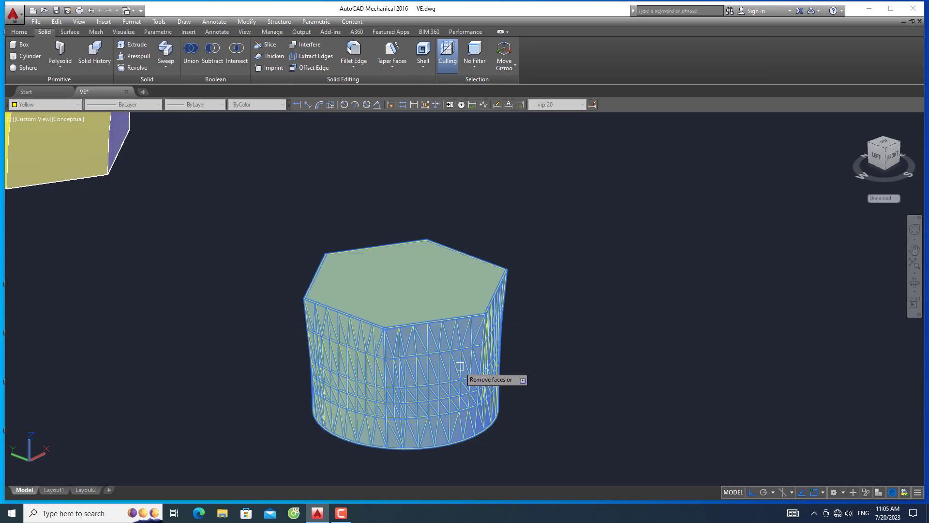
Remove the hexagon top and round bottom faces and shell with wall thickness 3.
left_click(418, 298)
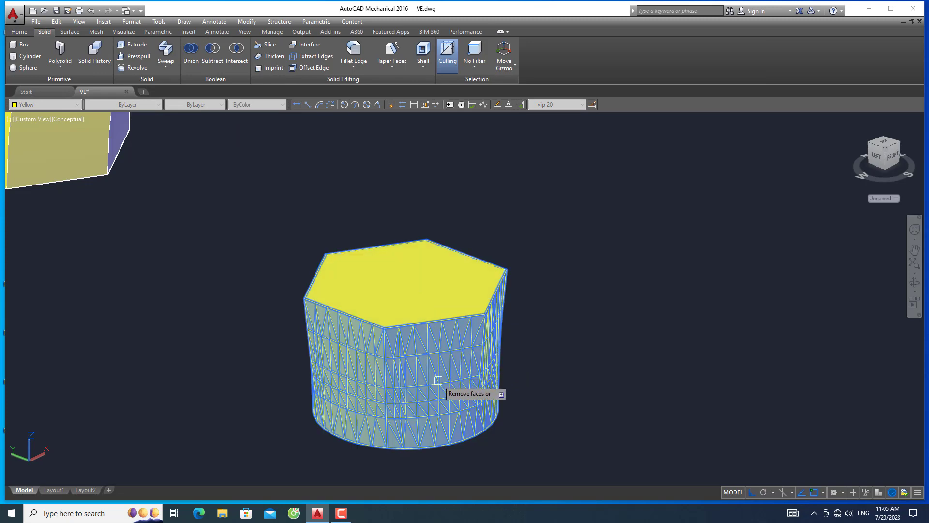
middle_click_drag(438, 380, 428, 358, "shift")
left_click(429, 358)
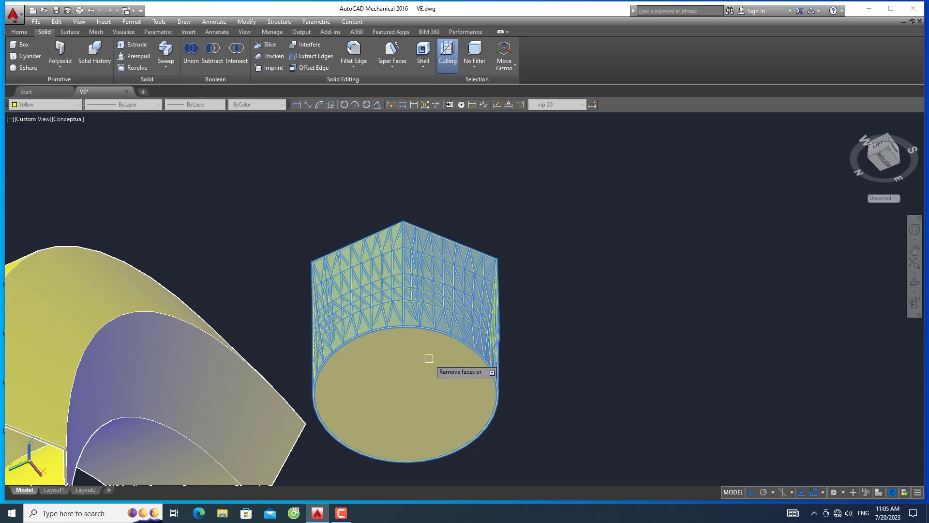
scroll(420, 352, "down", 4)
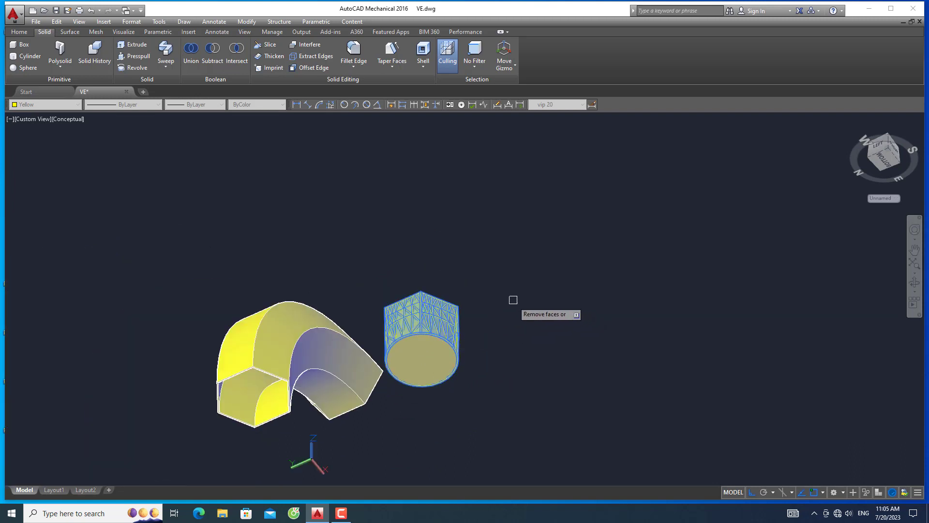
key("Return")
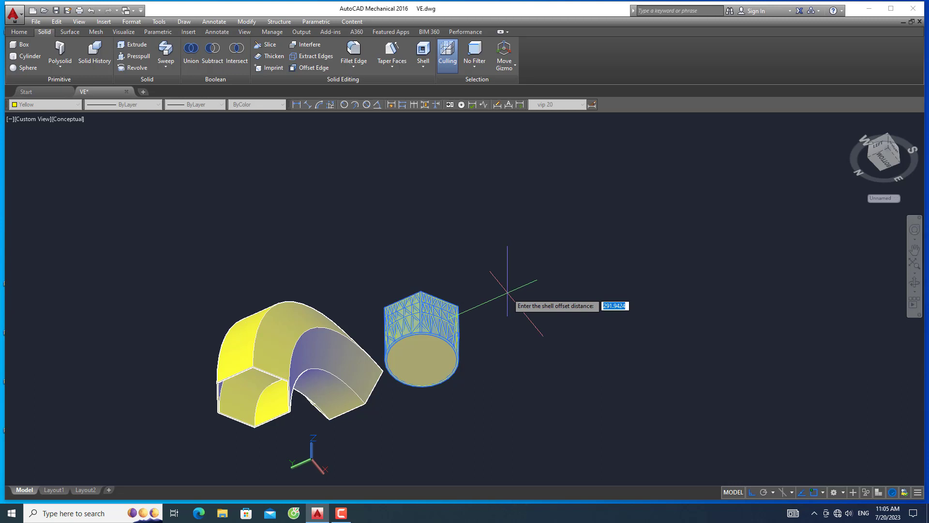
key("Return")
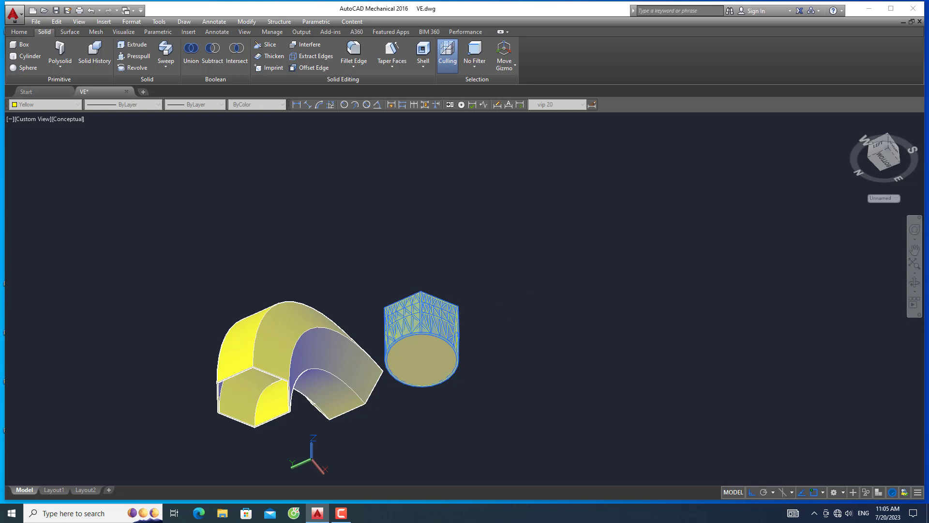
left_click(531, 377)
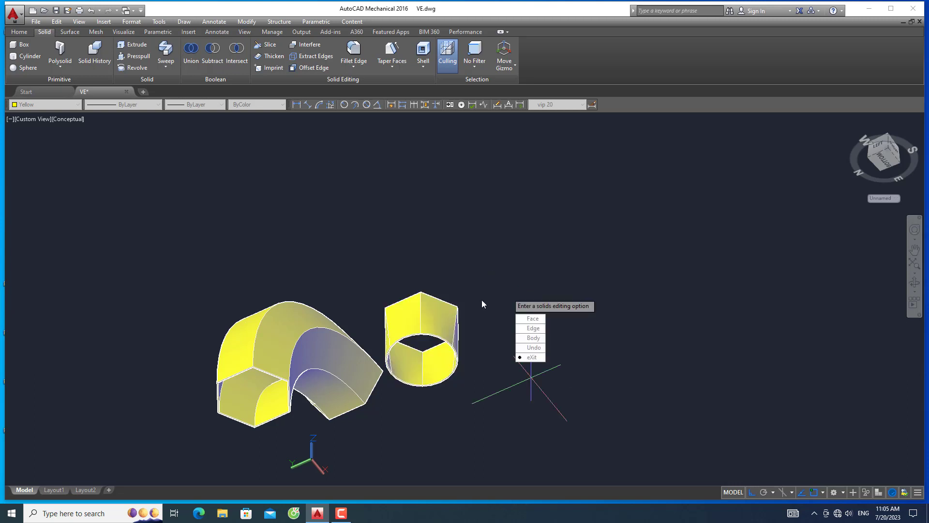
left_click(532, 357)
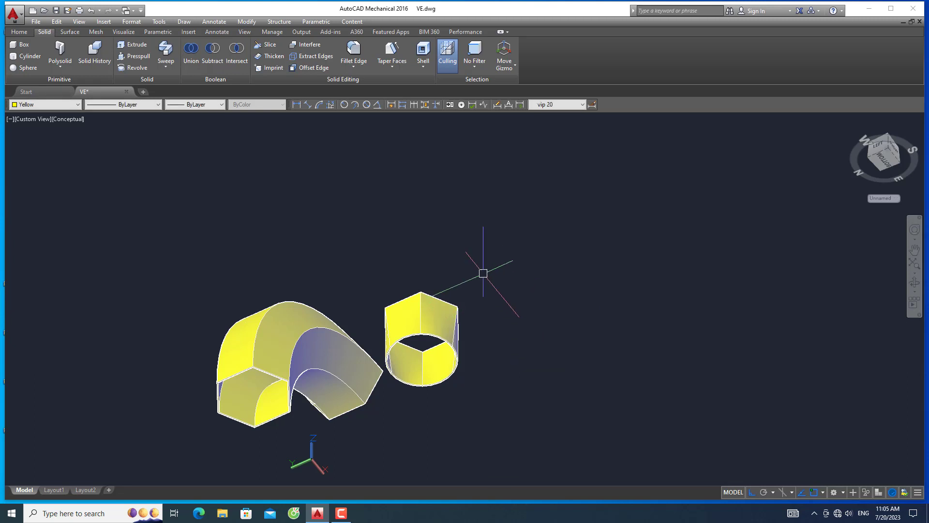
Switch to SW Isometric view and select the hexagonal end piece.
left_click(35, 121)
left_click(84, 205)
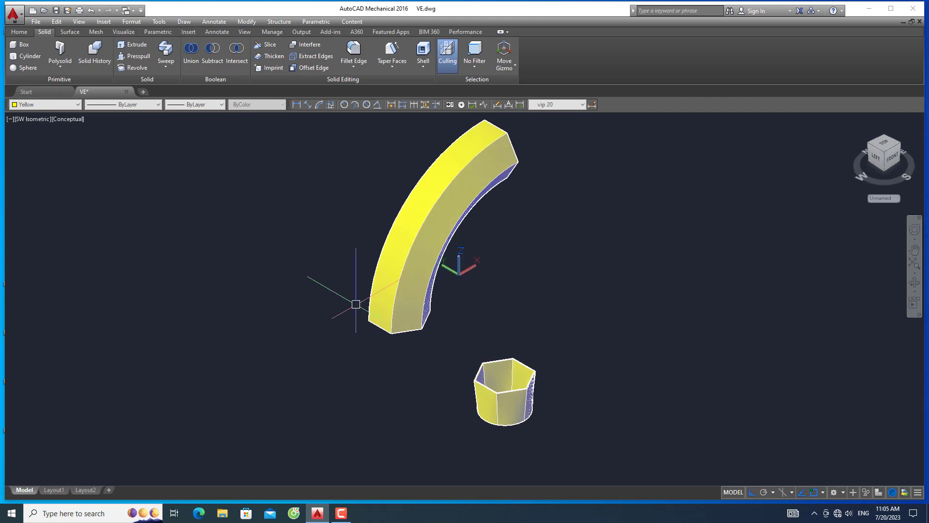
scroll(489, 380, "up", 3)
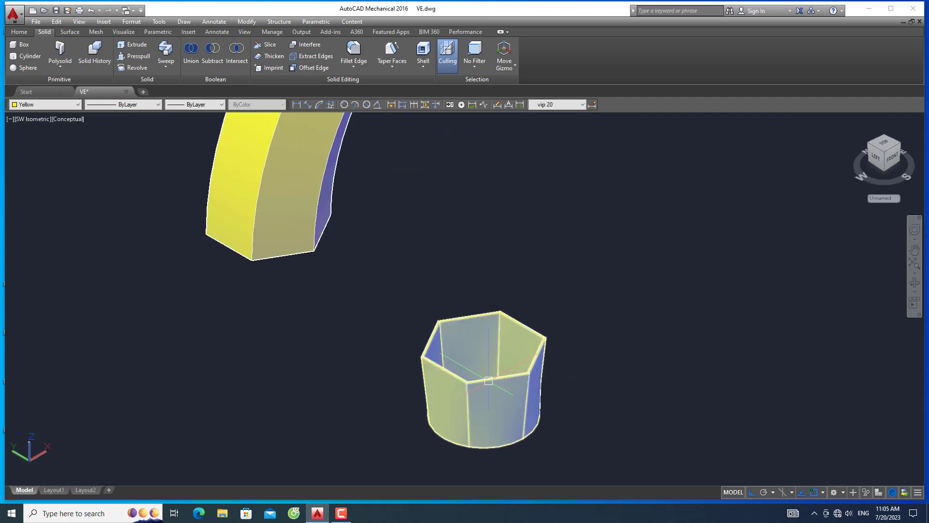
left_click(458, 376)
scroll(457, 378, "up", 1)
scroll(455, 381, "down", 4)
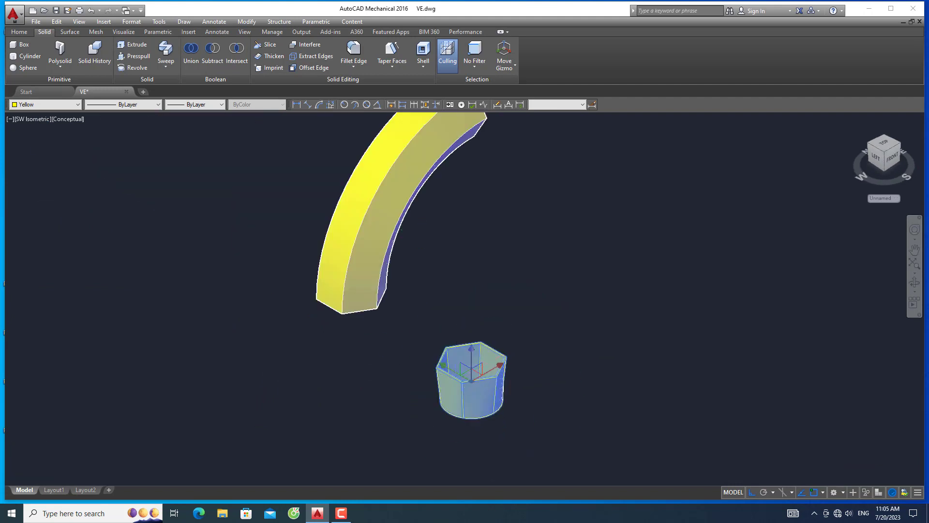
scroll(455, 382, "down", 2)
scroll(455, 384, "up", 4)
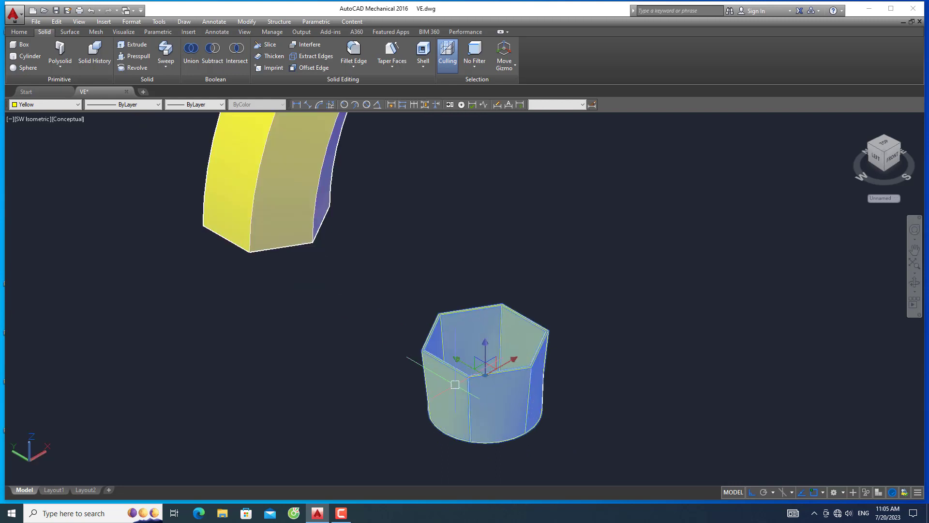
scroll(451, 374, "up", 3)
Move the end piece by its base point onto the elbow's bottom hexagonal end.
key("Return")
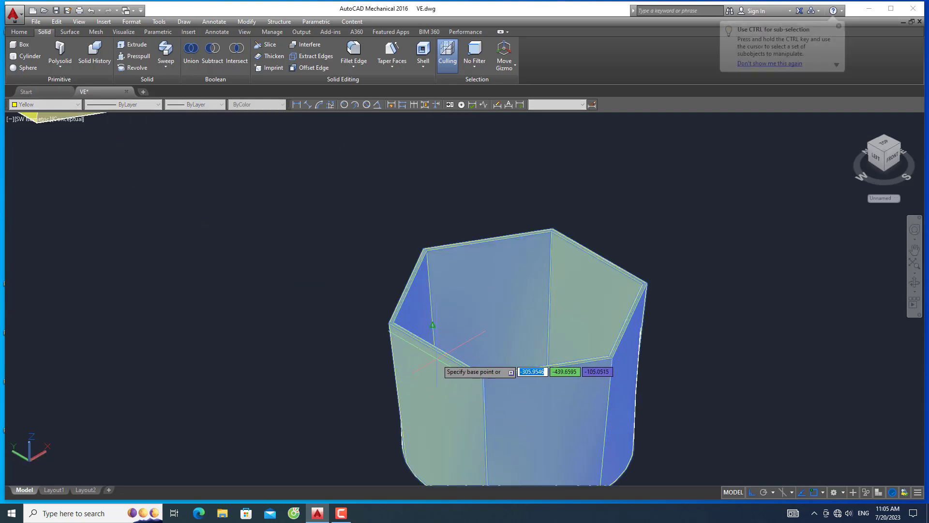
scroll(437, 350, "up", 4)
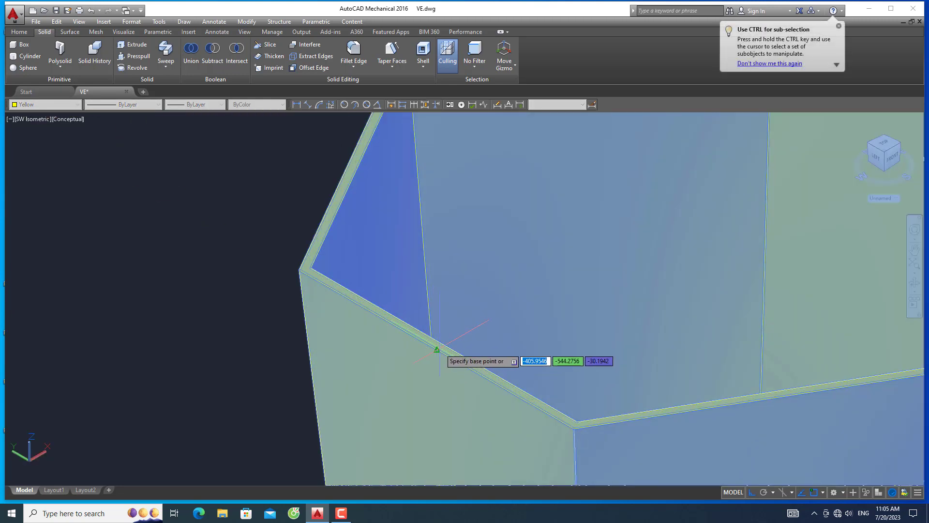
left_click(437, 349)
scroll(436, 349, "down", 5)
scroll(437, 379, "down", 3)
scroll(436, 379, "up", 4)
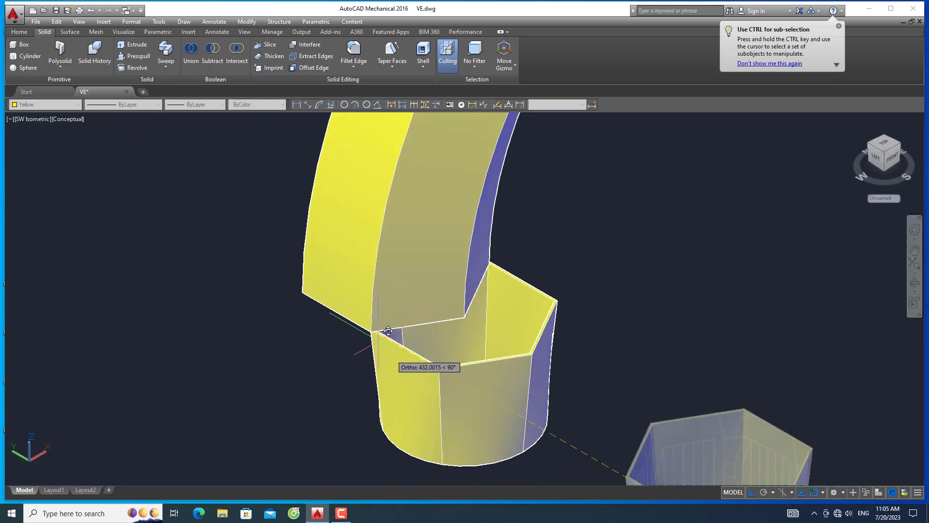
scroll(383, 325, "up", 2)
left_click(338, 309)
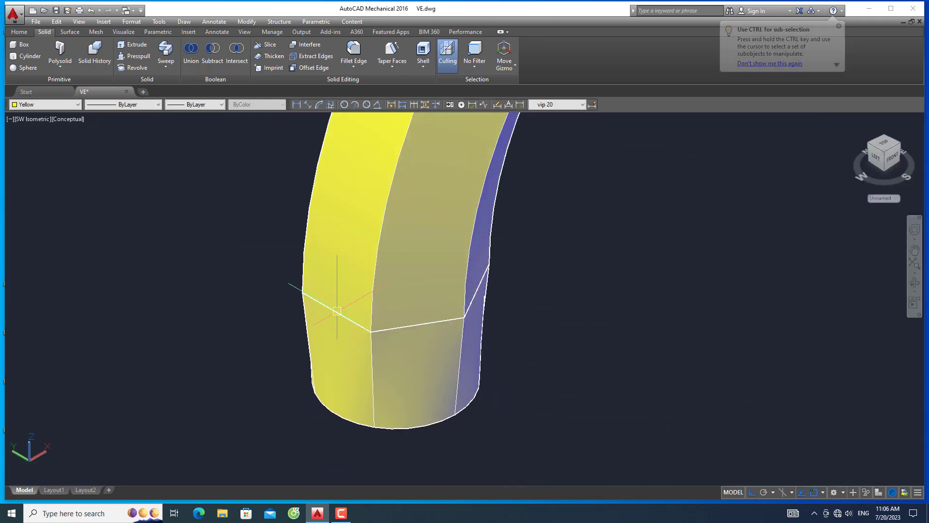
scroll(414, 405, "down", 2)
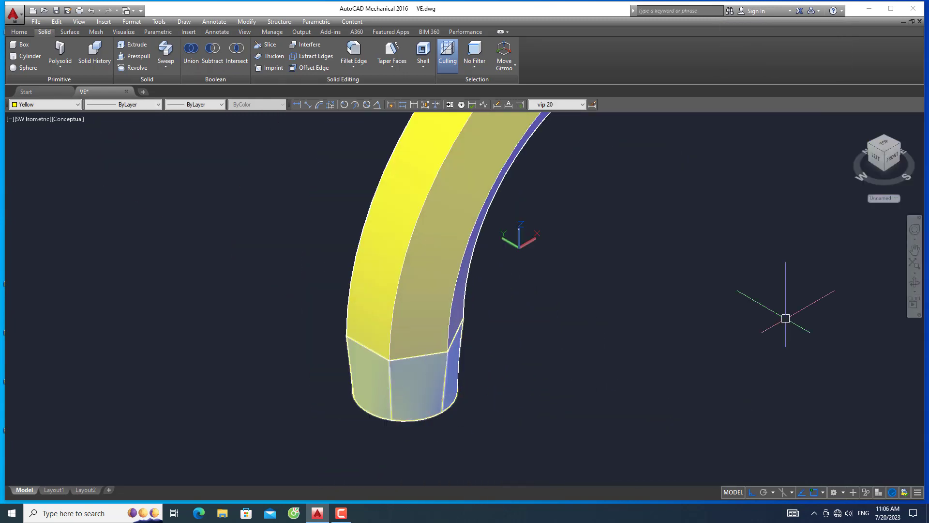
Orbit and pan around the elbow to review the fitted end piece.
left_click(914, 289)
mouse_move(744, 348)
left_mouse_down()
mouse_move(672, 288)
mouse_move(585, 313)
mouse_move(711, 354)
left_mouse_up()
middle_click_drag(671, 314, 546, 355)
key("Escape")
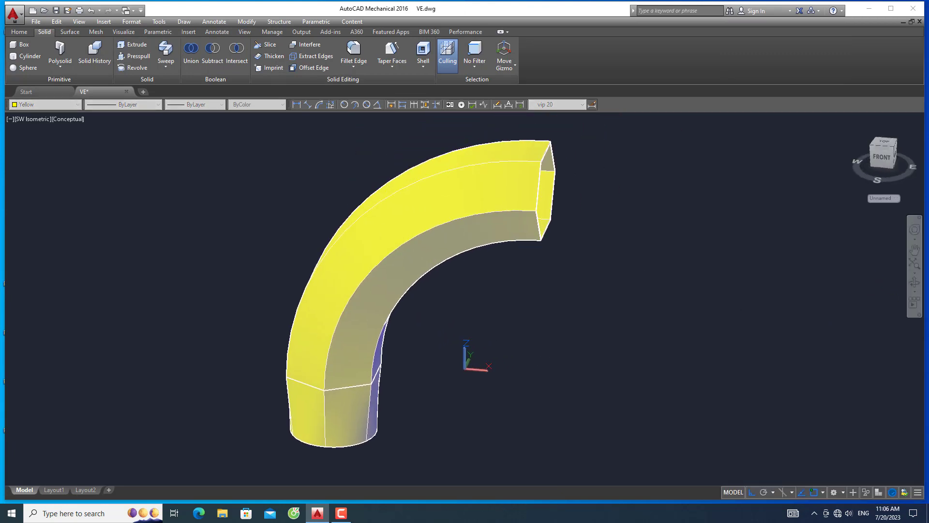
Set the 2D Wireframe visual style and the Front view.
left_click(68, 119)
left_click(97, 144)
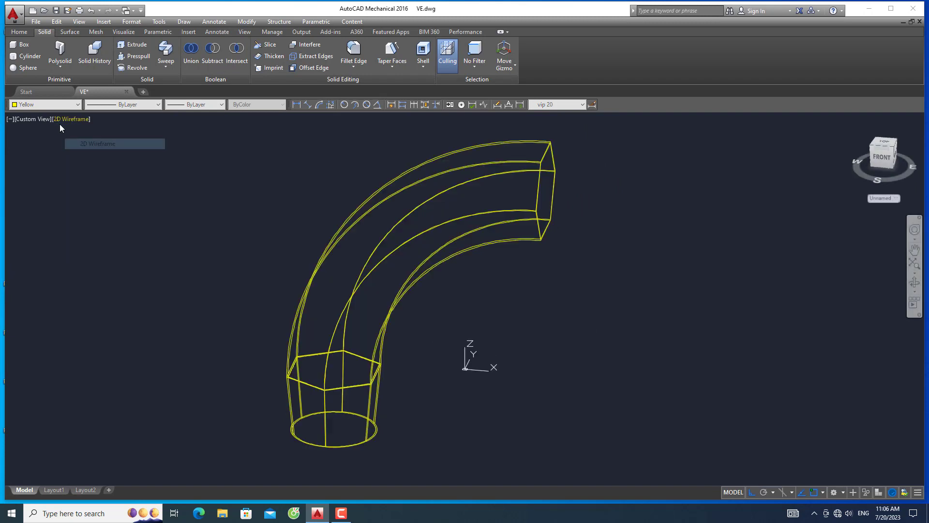
left_click(42, 119)
left_click(68, 186)
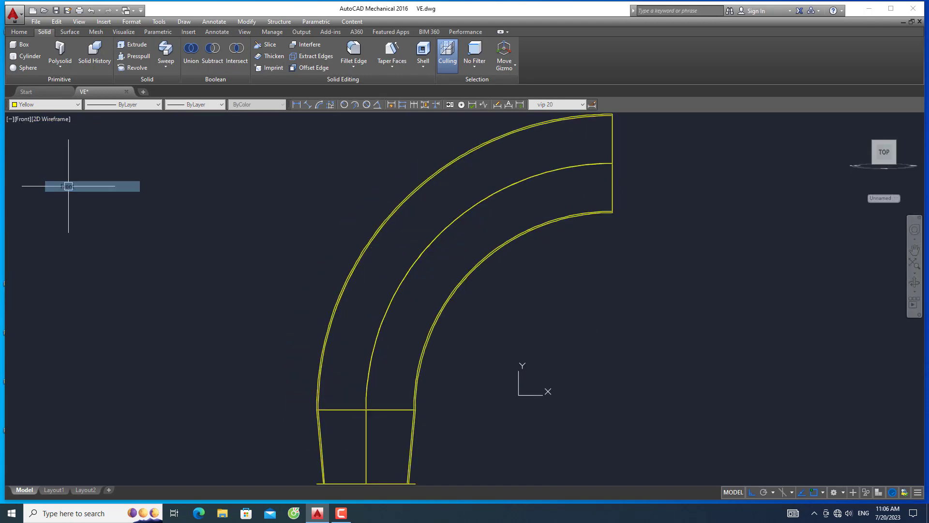
scroll(208, 254, "down", 2)
Mirror the bottom end piece across the diagonal line through the bend, keeping the original.
left_click(355, 385)
left_click(245, 372)
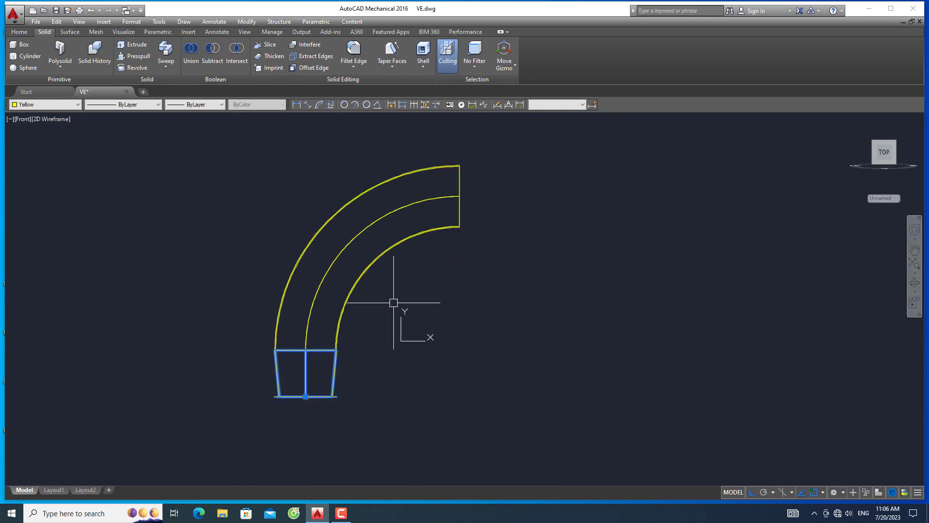
type("mi")
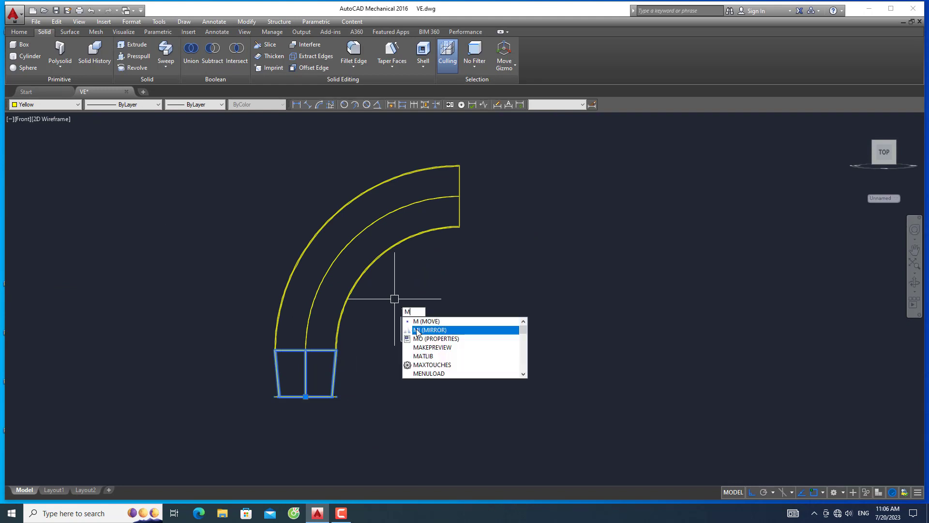
key("Return")
left_click(373, 264)
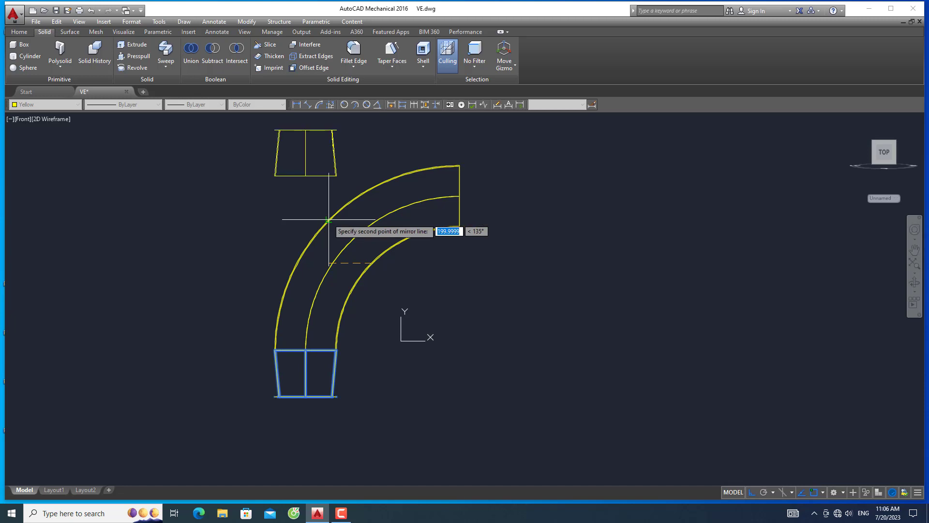
left_click(328, 219)
left_click(354, 255)
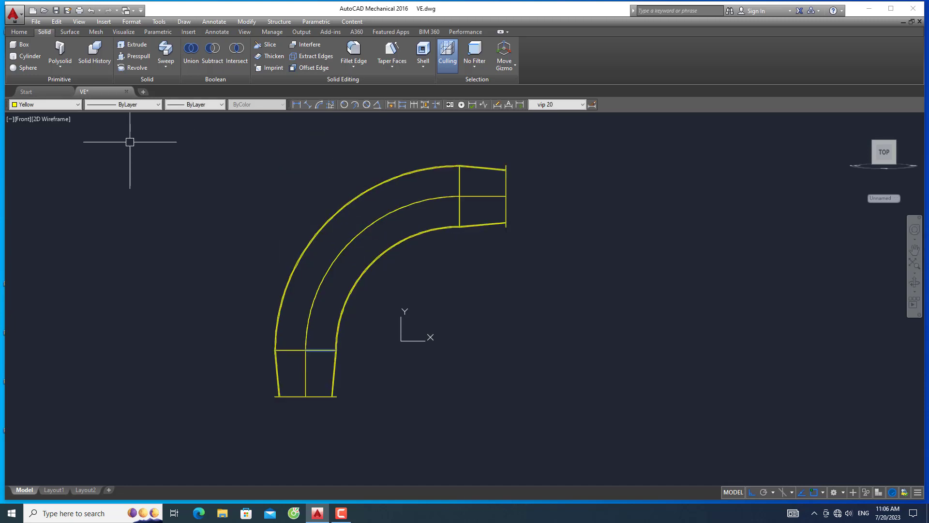
left_click(28, 119)
Switch to SW Isometric view with the shaded Conceptual visual style.
left_click(79, 207)
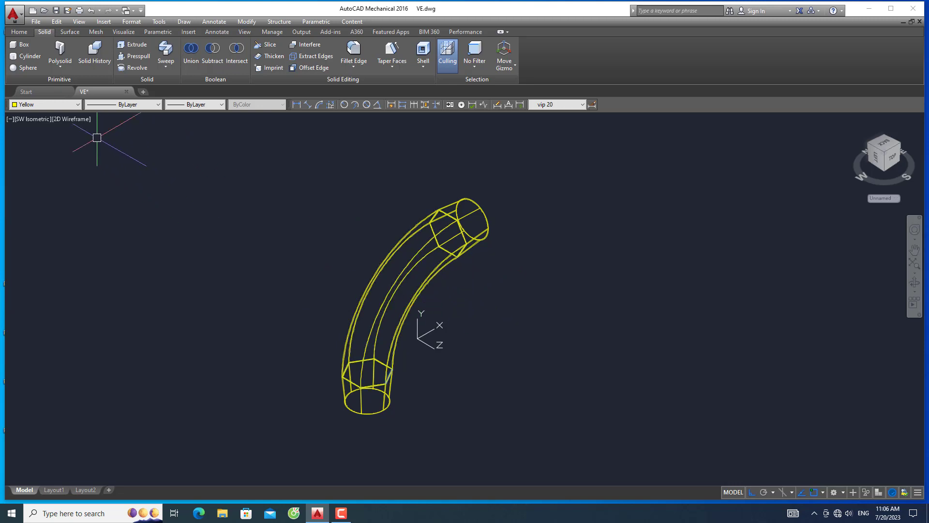
left_click(77, 119)
left_click(103, 151)
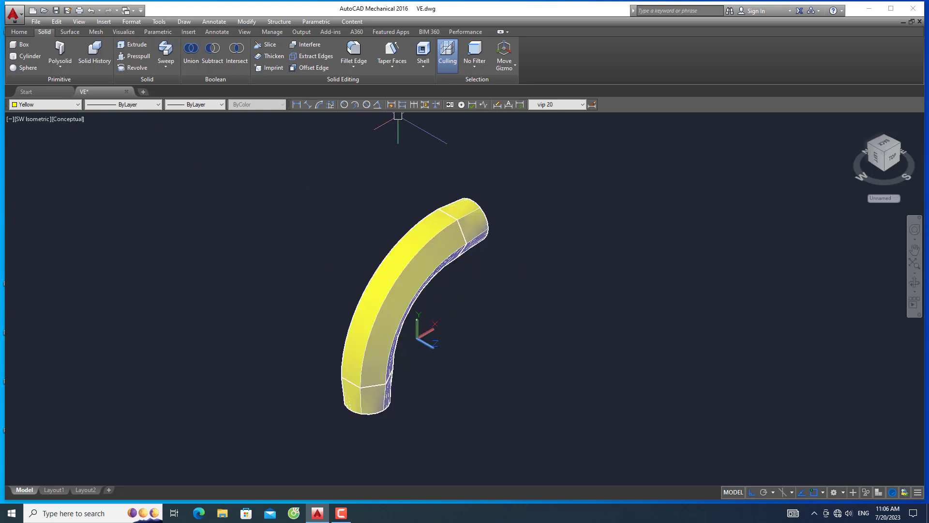
scroll(480, 203, "up", 2)
scroll(479, 202, "down", 3)
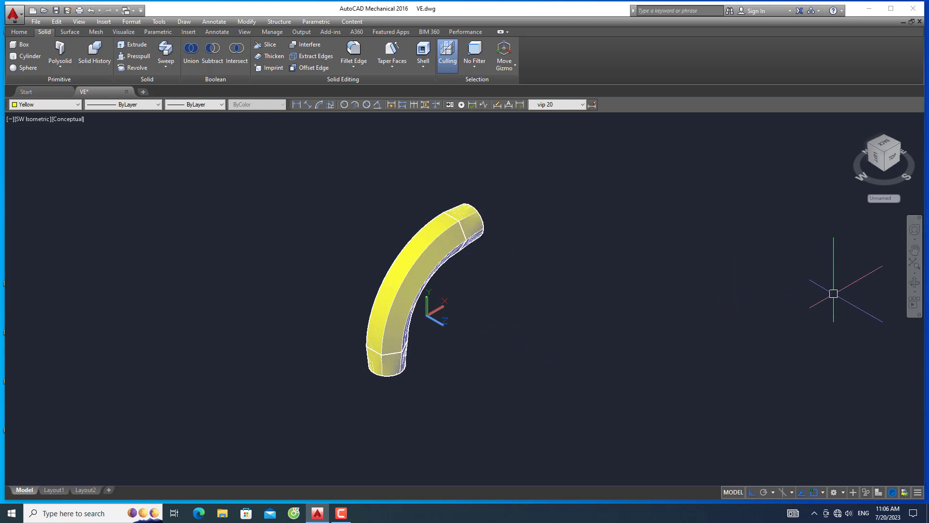
Orbit the shaded elbow to view it from underneath.
left_click(915, 282)
left_click_drag(668, 325, 442, 284)
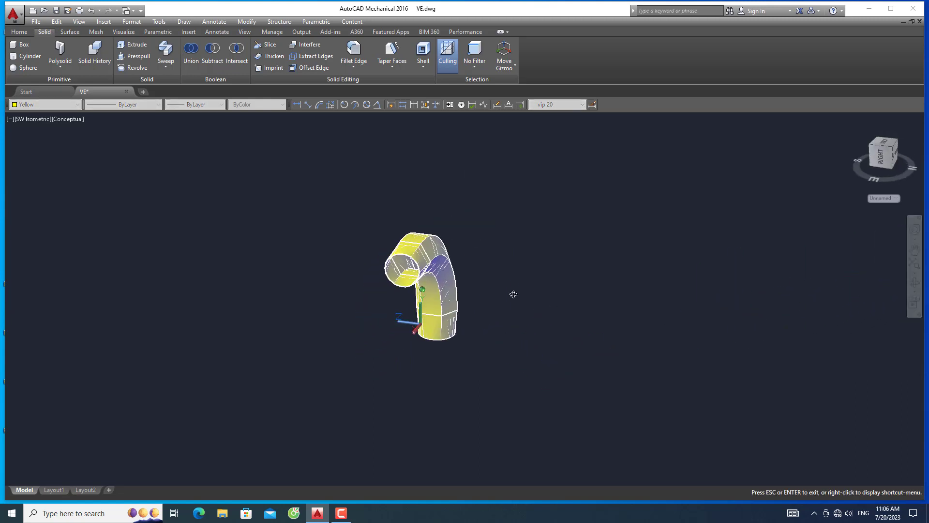
left_click_drag(657, 332, 564, 346)
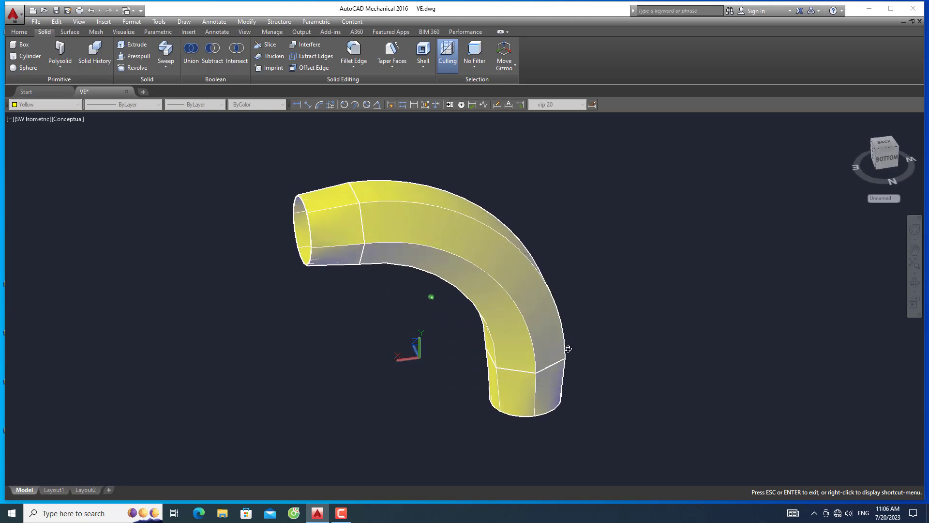
key("Escape")
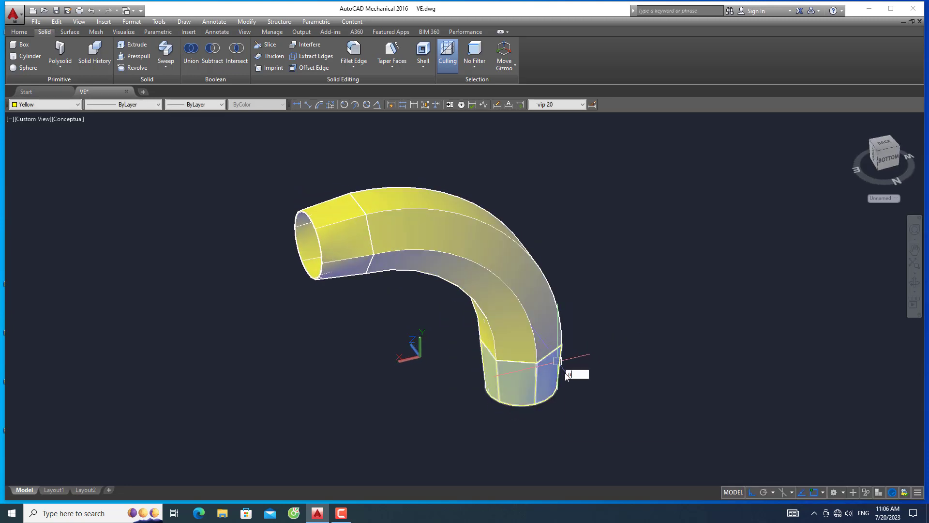
Union the elbow and both end pieces using UNI with a crossing window.
type("ni")
key("Return")
left_click(644, 431)
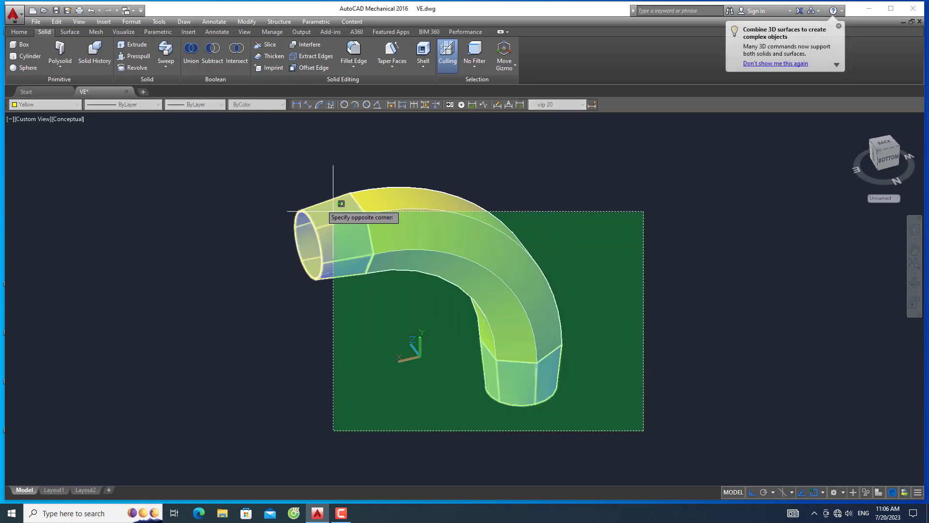
left_click(278, 150)
key("Return")
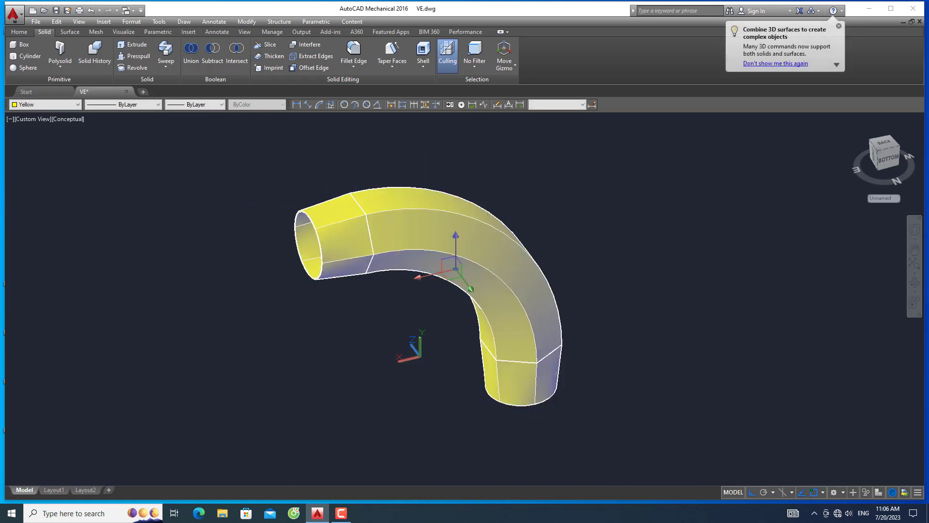
Run UNION again on everything and click the solid to confirm it is one object.
type("U")
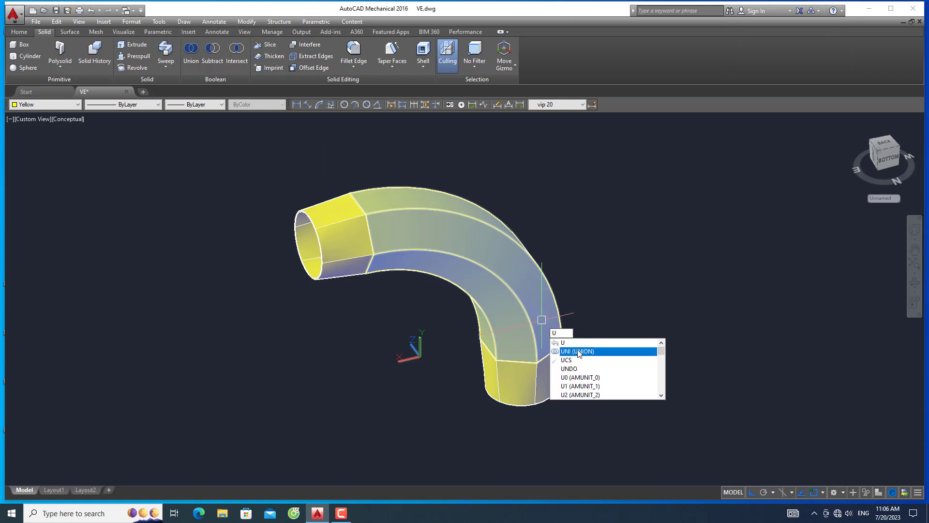
key("Return")
left_click(638, 422)
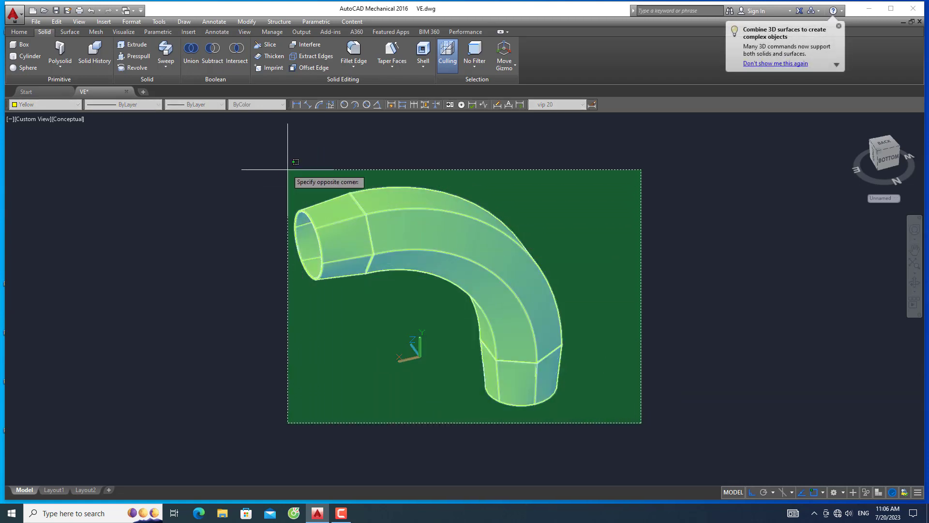
left_click(254, 152)
key("Return")
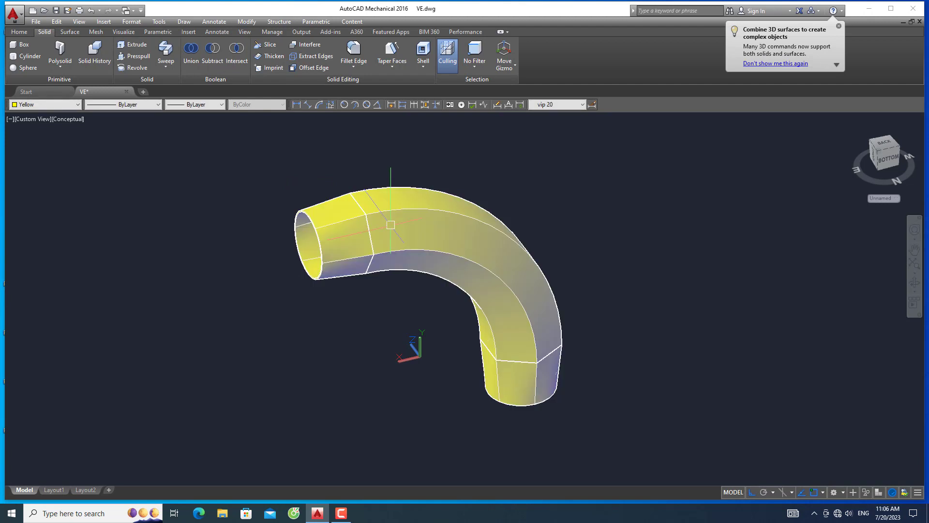
left_click(391, 226)
key("Escape")
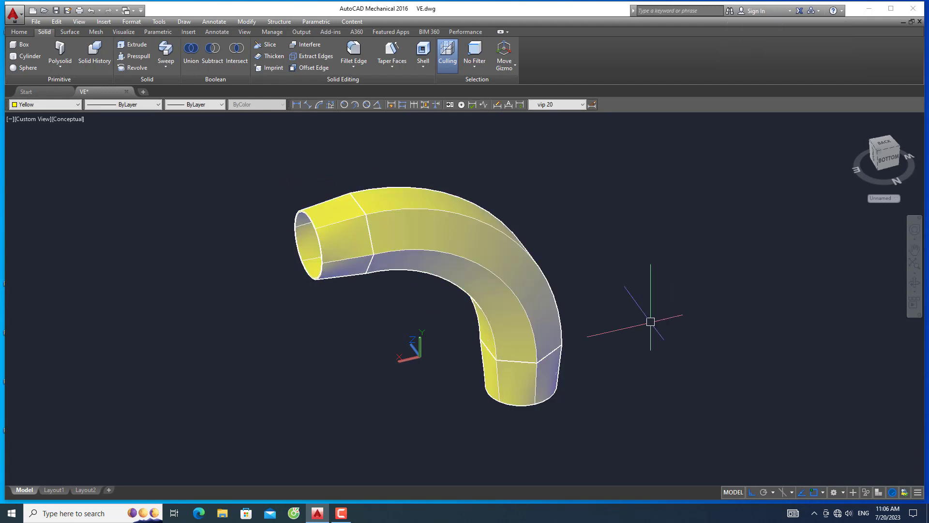
Orbit and zoom around the united elbow from the right, then return to the Home tab.
left_click(914, 286)
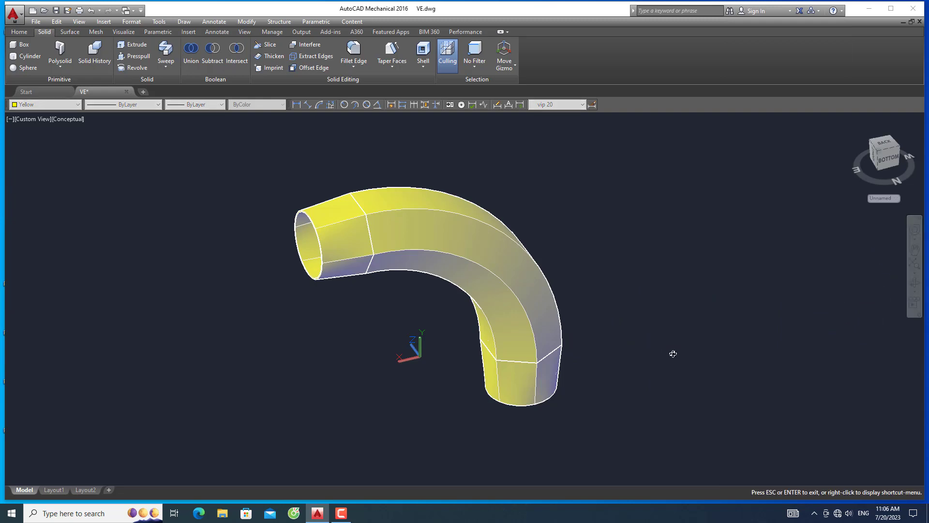
mouse_move(672, 353)
left_mouse_down()
mouse_move(792, 312)
mouse_move(808, 333)
left_mouse_up()
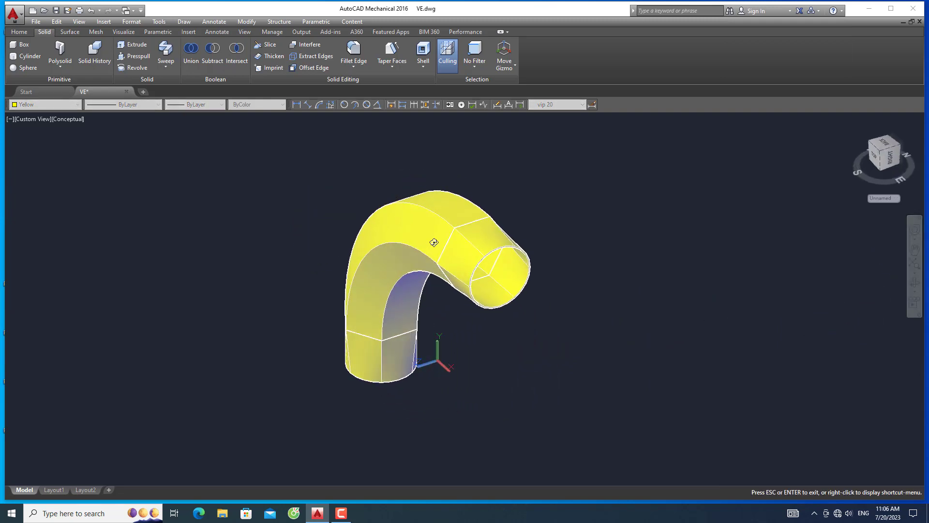
scroll(434, 242, "up", 3)
scroll(455, 216, "up", 3)
scroll(465, 217, "up", 3)
mouse_move(473, 253)
left_mouse_down()
mouse_move(501, 288)
mouse_move(508, 220)
left_mouse_up()
scroll(502, 240, "down", 2)
scroll(504, 251, "down", 2)
scroll(503, 250, "down", 1)
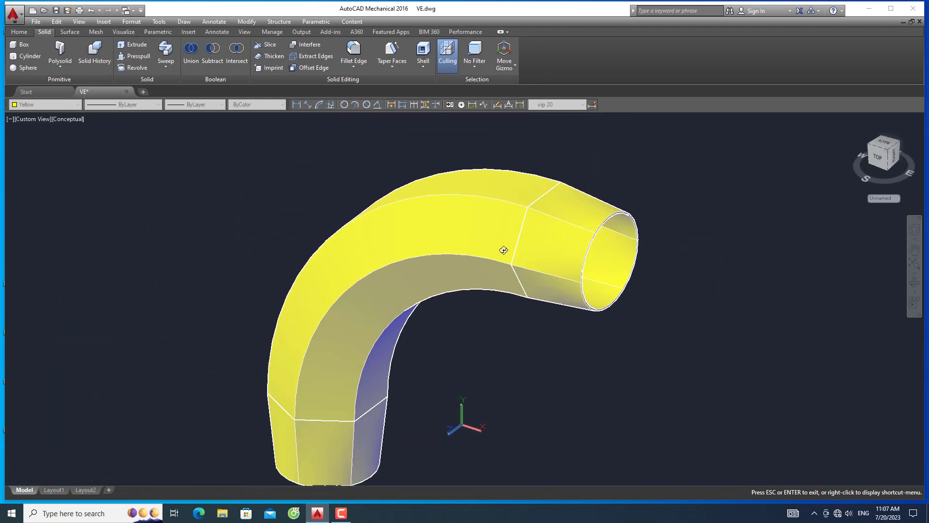
left_click_drag(507, 254, 520, 269)
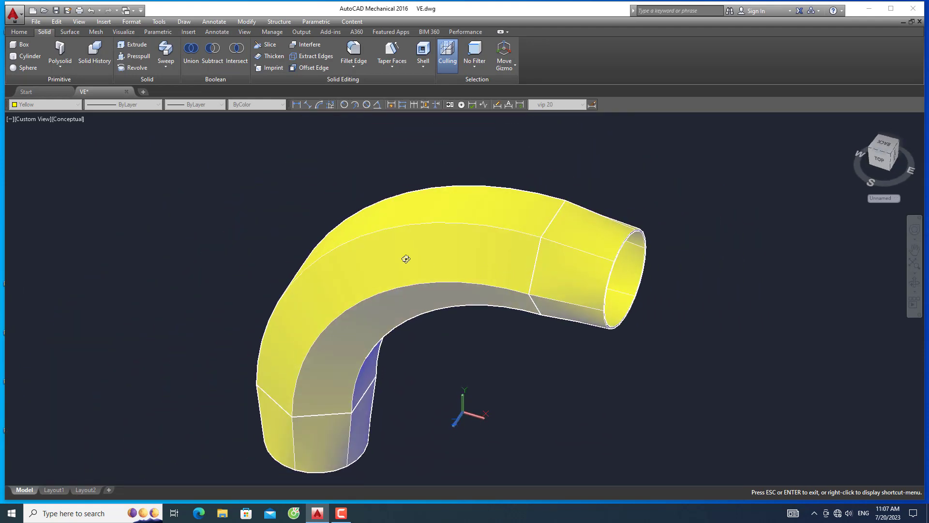
key("Escape")
left_click(20, 32)
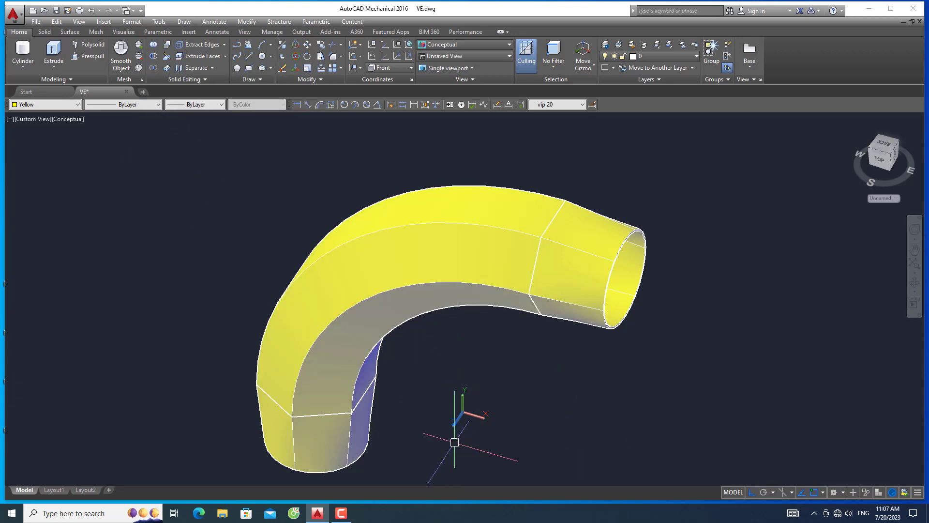
Union the whole pipe again using UNI with a crossing window.
type("un")
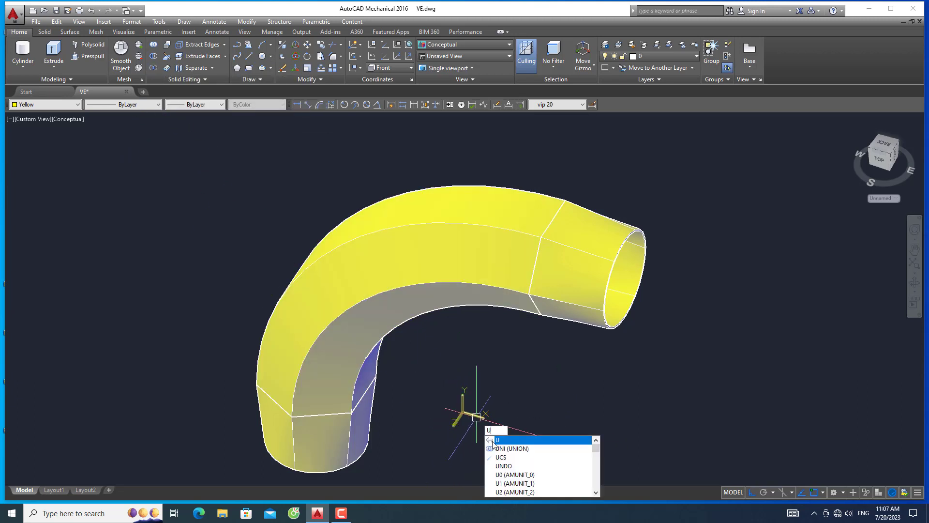
type("i")
key("Return")
left_click(670, 440)
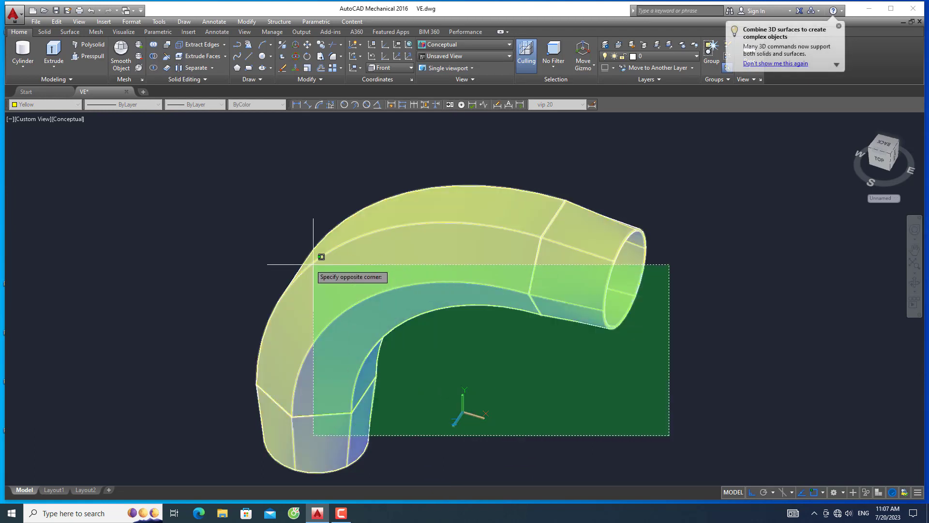
left_click(250, 211)
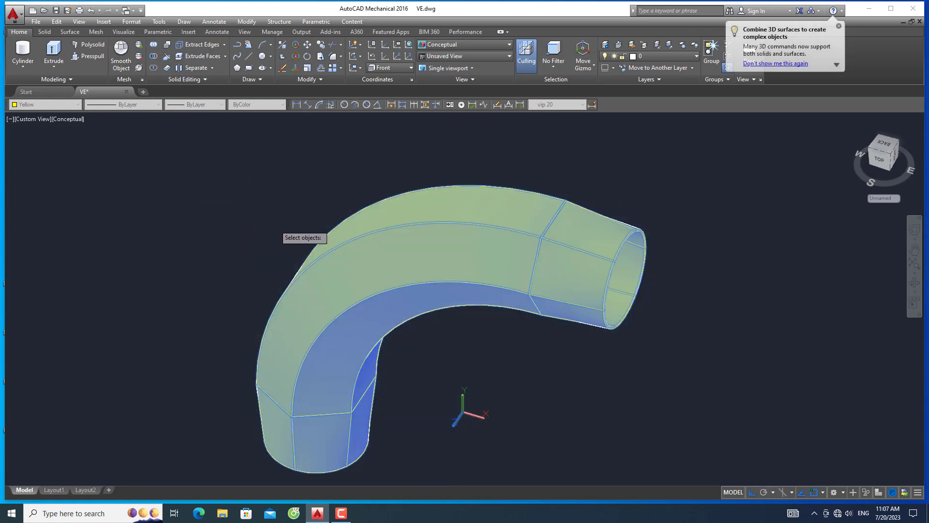
key("Return")
Minimize the ribbon panels and open the viewport's standard views list.
scroll(356, 258, "down", 2)
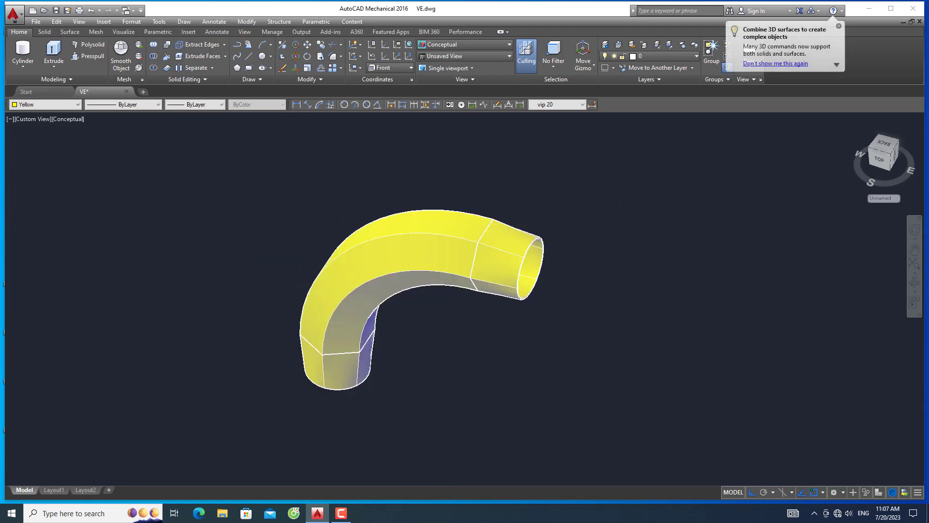
left_click(500, 33)
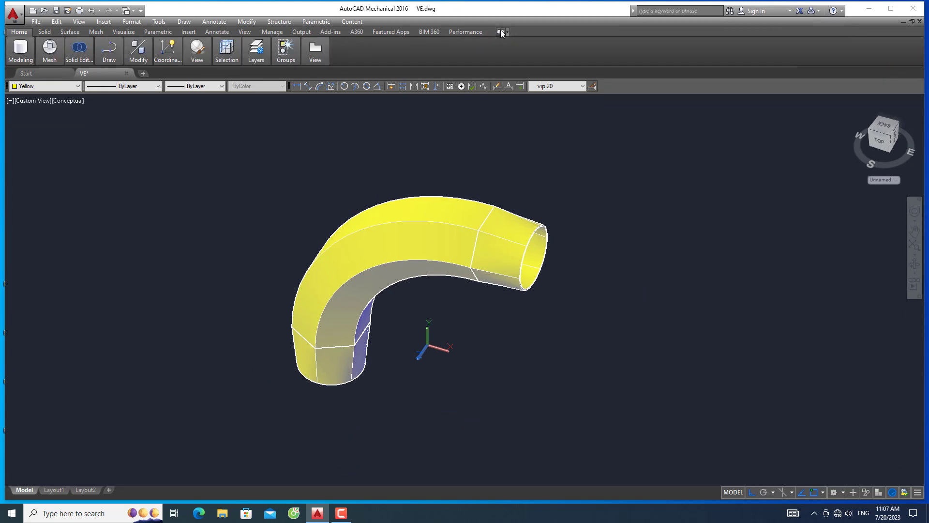
left_click(500, 31)
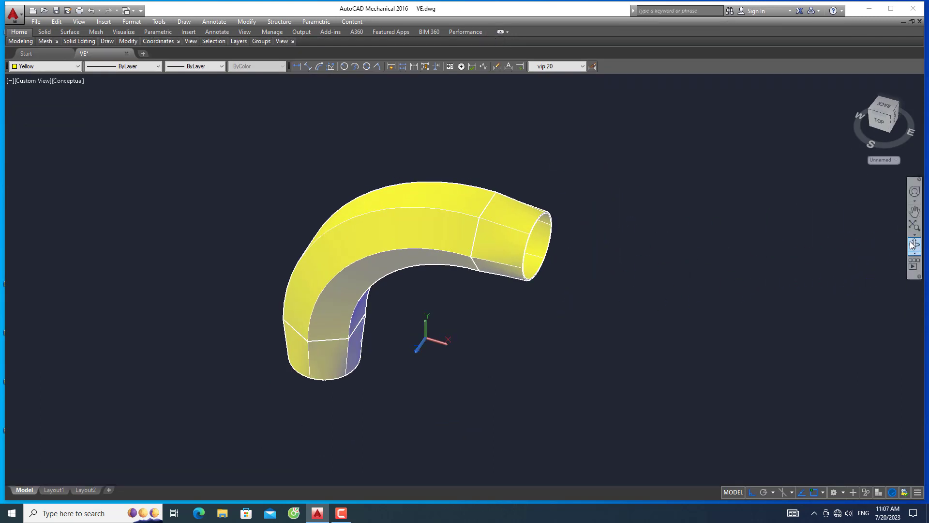
left_click(28, 83)
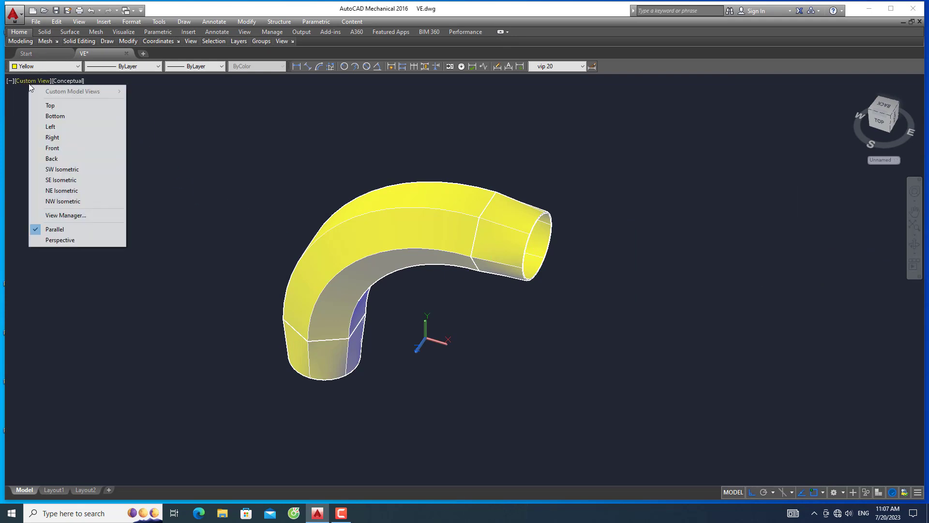
Cycle the elbow's view through Top, Bottom, Left and Right.
left_click(45, 105)
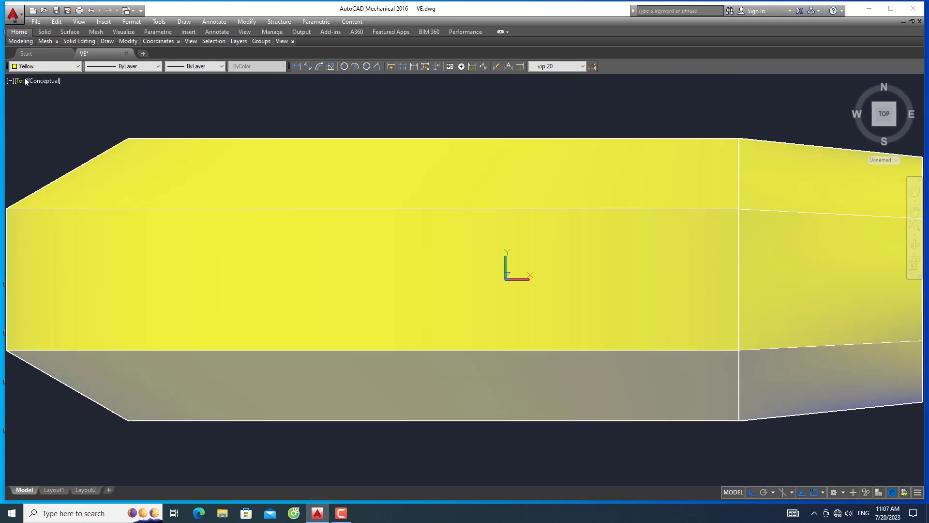
left_click(23, 81)
left_click(44, 117)
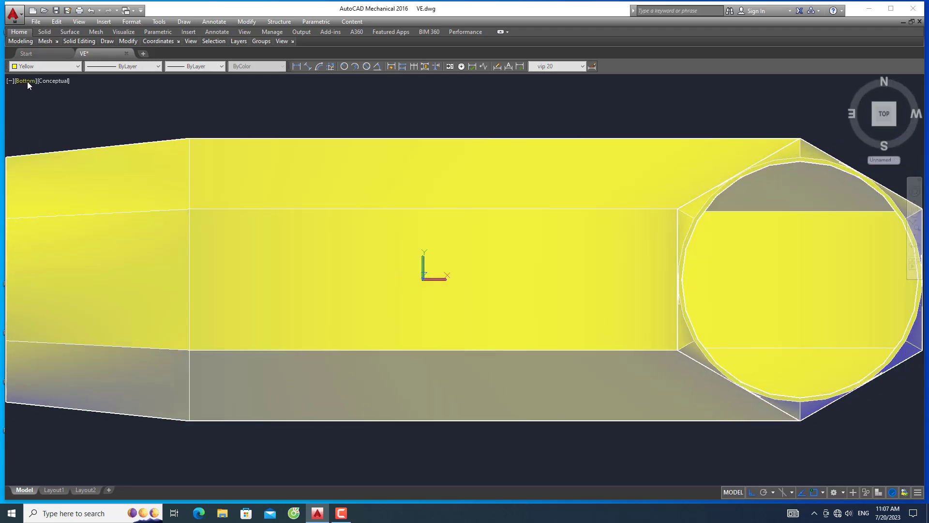
left_click(27, 81)
left_click(44, 127)
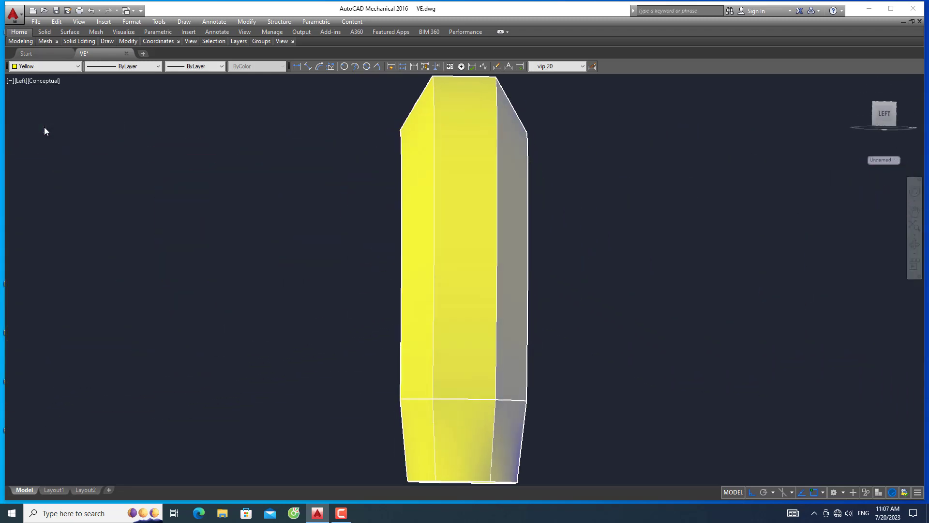
left_click(19, 82)
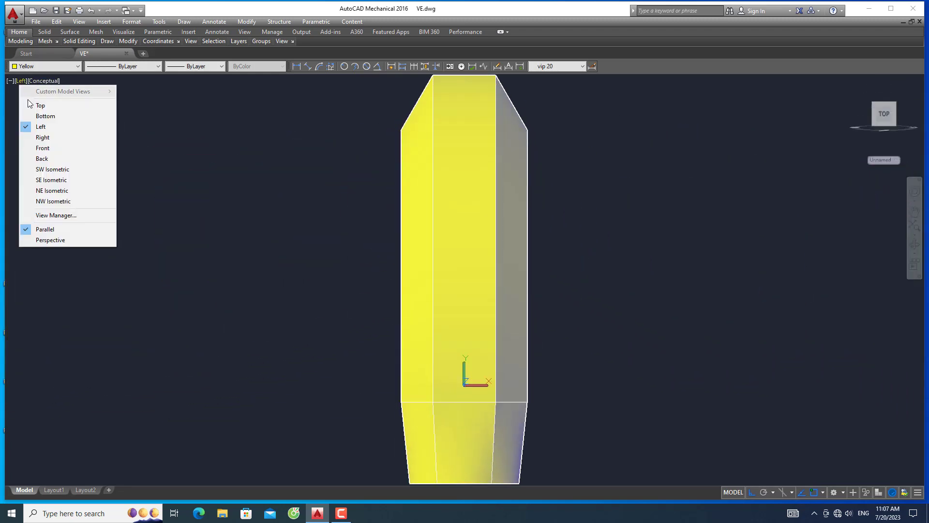
left_click(42, 137)
Recentre the elbow and look at it from the Front and Back.
scroll(287, 272, "down", 2)
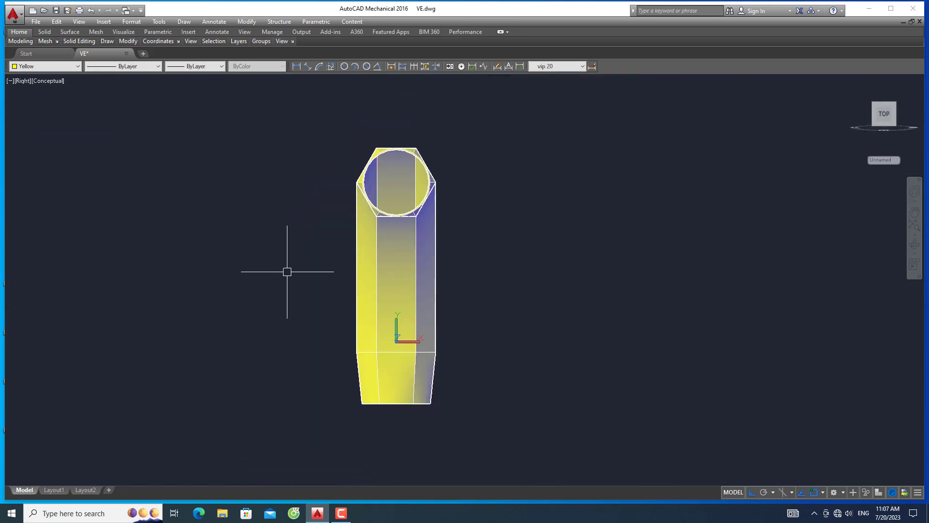
middle_click_drag(265, 269, 302, 267)
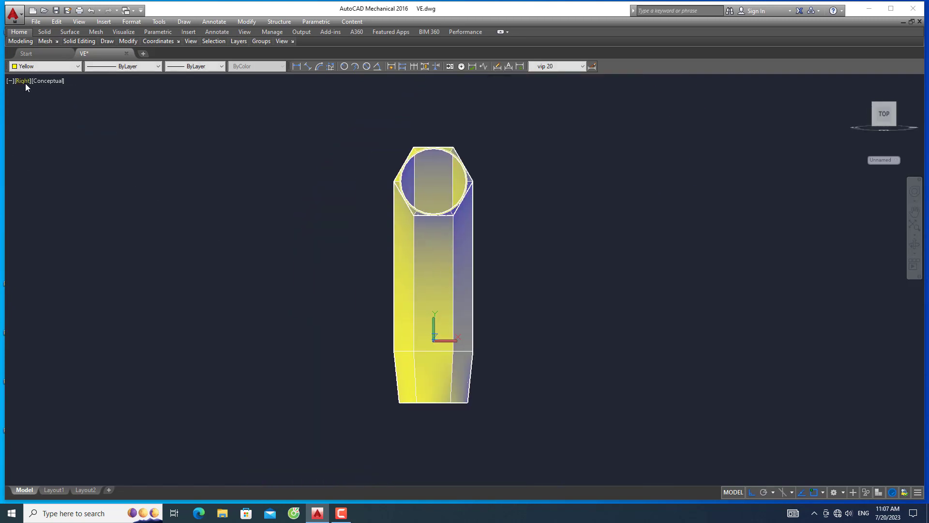
left_click(23, 81)
left_click(48, 148)
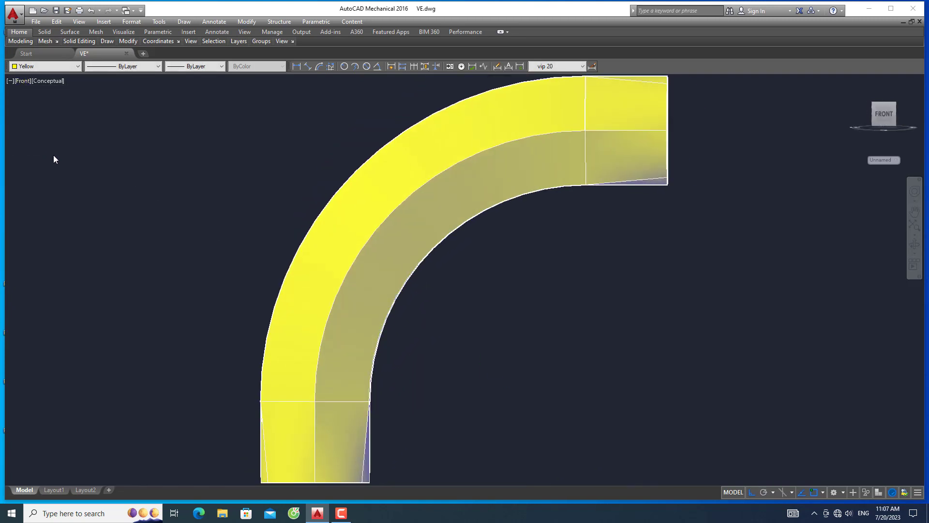
scroll(69, 170, "down", 2)
middle_click_drag(94, 186, 200, 207)
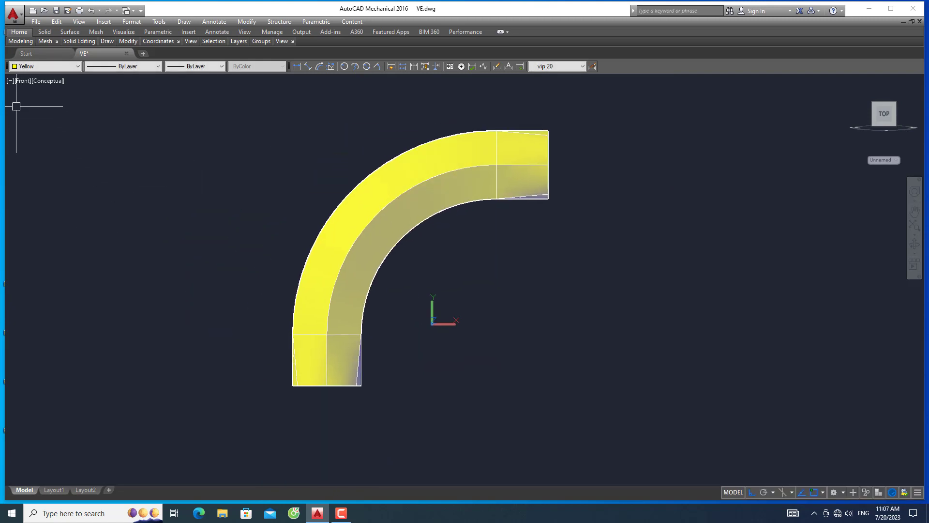
left_click(24, 81)
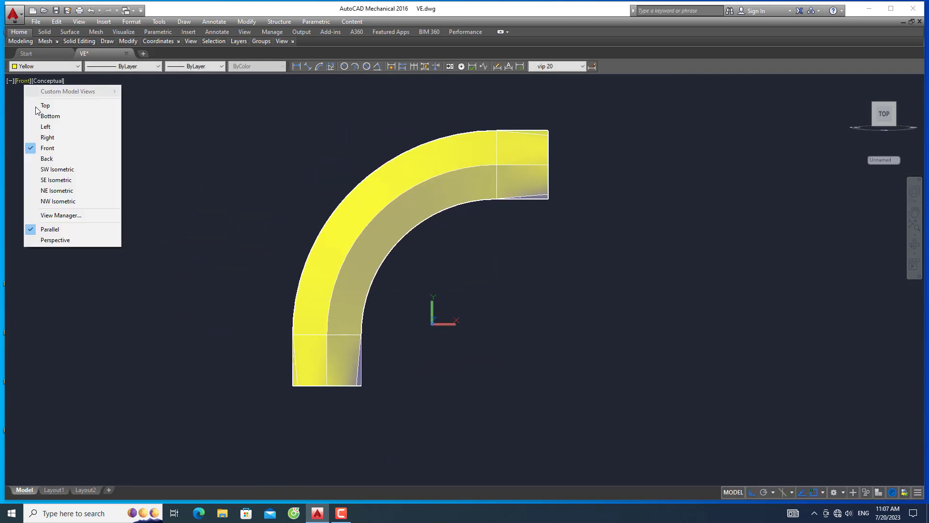
left_click(52, 159)
Pan and zoom the Back view, then finish on SW Isometric.
scroll(291, 274, "down", 1)
scroll(266, 269, "down", 1)
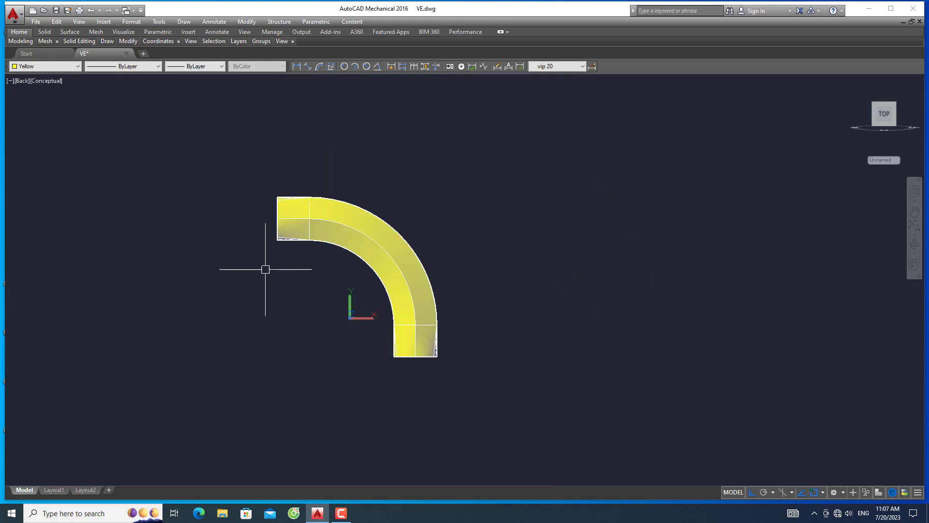
mouse_move(316, 289)
middle_mouse_down()
mouse_move(353, 276)
mouse_move(438, 290)
middle_mouse_up()
scroll(377, 269, "up", 3)
scroll(378, 268, "down", 2)
scroll(438, 290, "up", 2)
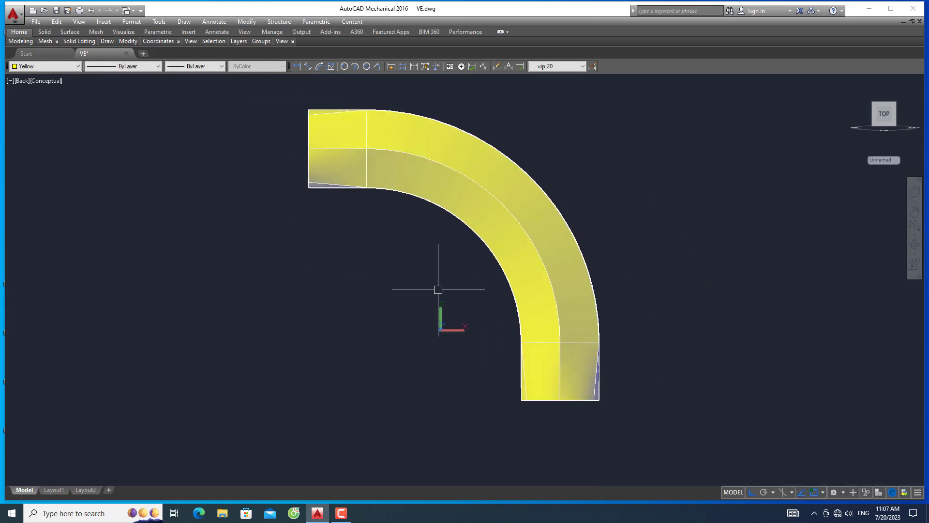
scroll(407, 293, "down", 5)
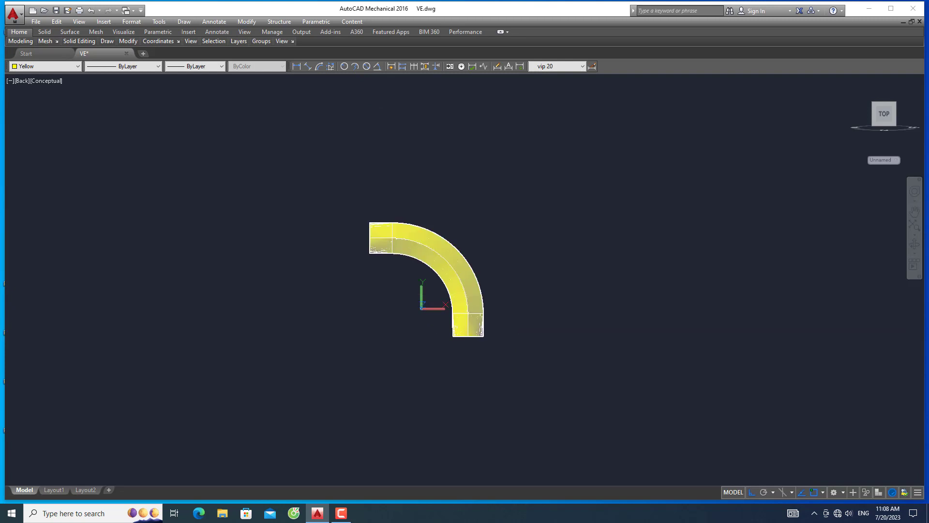
scroll(377, 300, "up", 2)
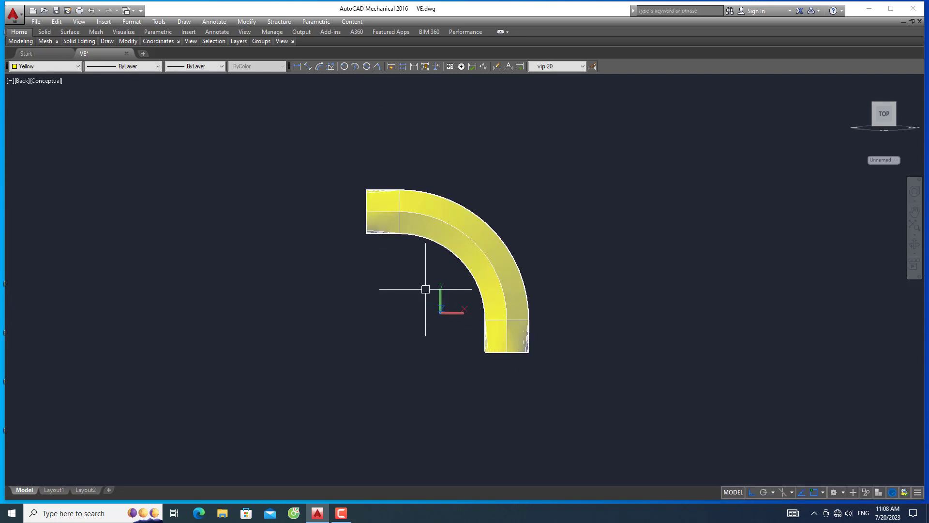
middle_click_drag(406, 285, 396, 286)
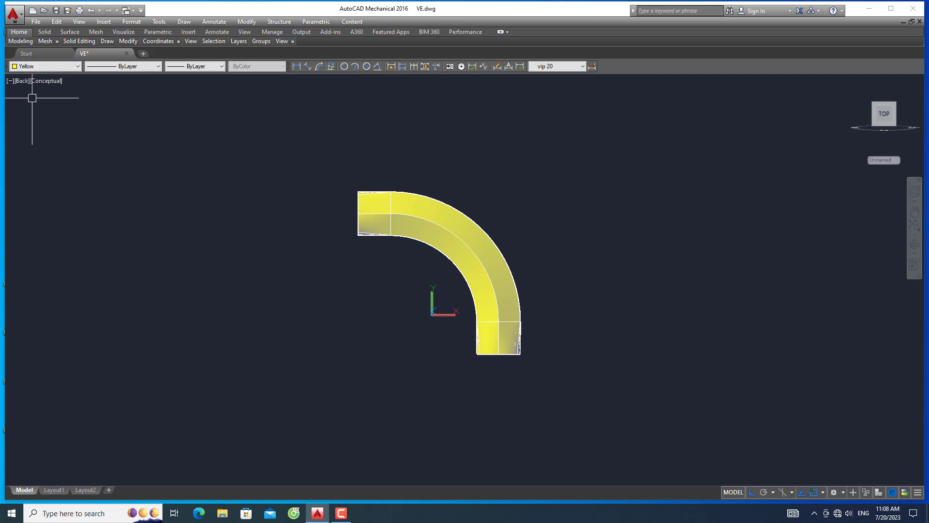
left_click(23, 83)
left_click(53, 167)
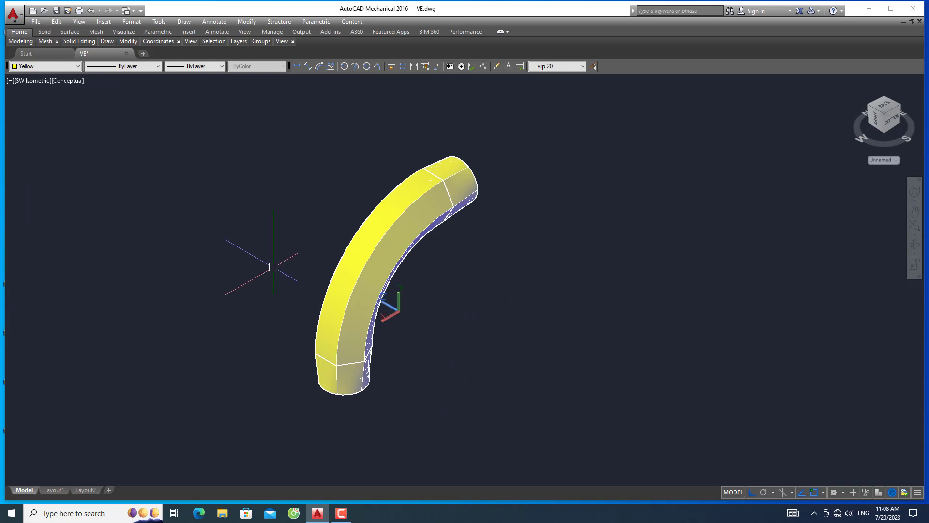
Switch to SE Isometric and orbit the elbow into a sweeping diagonal view.
left_click(34, 80)
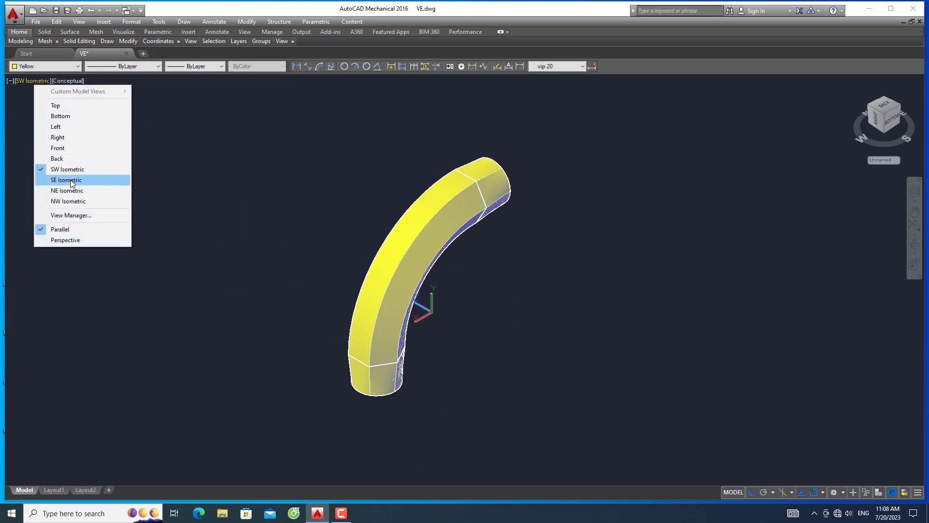
left_click(53, 173)
middle_click_drag(182, 219, 443, 324, "shift")
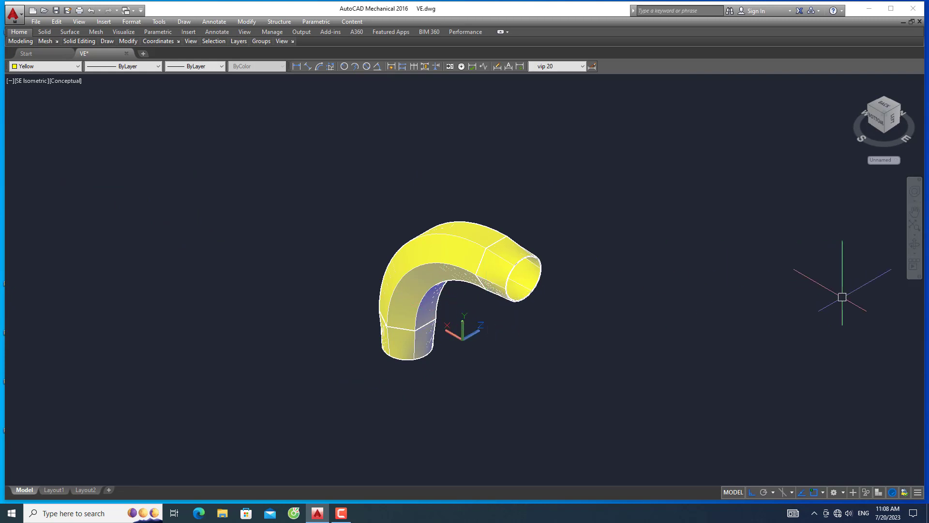
mouse_move(885, 268)
middle_mouse_down("shift")
mouse_move(703, 255)
mouse_move(571, 311)
mouse_move(577, 346)
mouse_move(552, 349)
mouse_move(564, 354)
middle_mouse_up("shift")
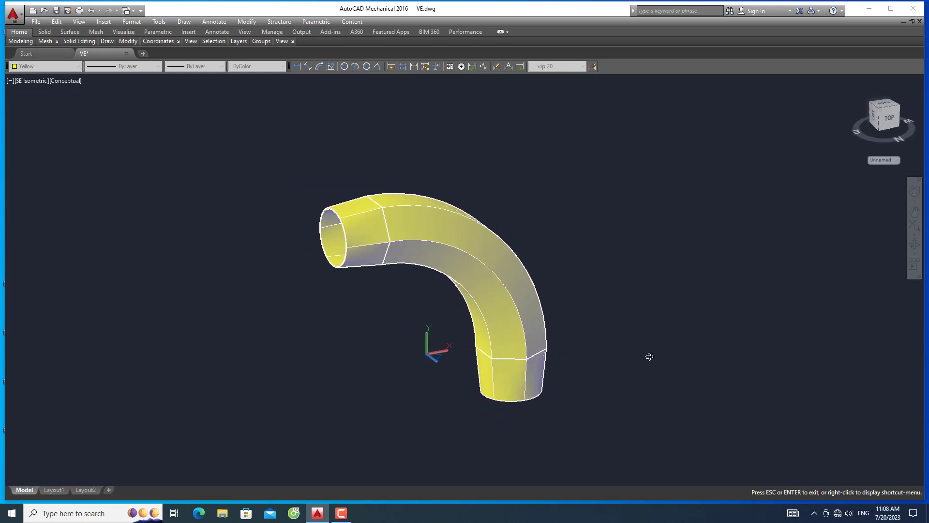
mouse_move(609, 360)
middle_mouse_down("shift")
mouse_move(581, 274)
mouse_move(670, 313)
middle_mouse_up("shift")
mouse_move(529, 324)
middle_mouse_down("shift")
mouse_move(504, 322)
mouse_move(556, 318)
mouse_move(599, 383)
mouse_move(449, 350)
middle_mouse_up("shift")
mouse_move(449, 350)
left_mouse_down()
mouse_move(448, 240)
mouse_move(634, 276)
mouse_move(628, 290)
mouse_move(342, 311)
mouse_move(591, 320)
mouse_move(335, 319)
mouse_move(414, 327)
mouse_move(369, 195)
mouse_move(570, 326)
mouse_move(400, 143)
mouse_move(595, 280)
mouse_move(411, 400)
mouse_move(384, 197)
mouse_move(591, 338)
mouse_move(311, 328)
mouse_move(532, 200)
mouse_move(460, 422)
mouse_move(452, 177)
mouse_move(477, 342)
mouse_move(398, 189)
mouse_move(576, 337)
mouse_move(305, 193)
mouse_move(468, 164)
mouse_move(522, 302)
mouse_move(353, 201)
mouse_move(257, 217)
mouse_move(520, 356)
mouse_move(295, 247)
mouse_move(352, 216)
mouse_move(588, 232)
mouse_move(655, 195)
mouse_move(366, 243)
mouse_move(342, 208)
mouse_move(218, 204)
left_mouse_up()
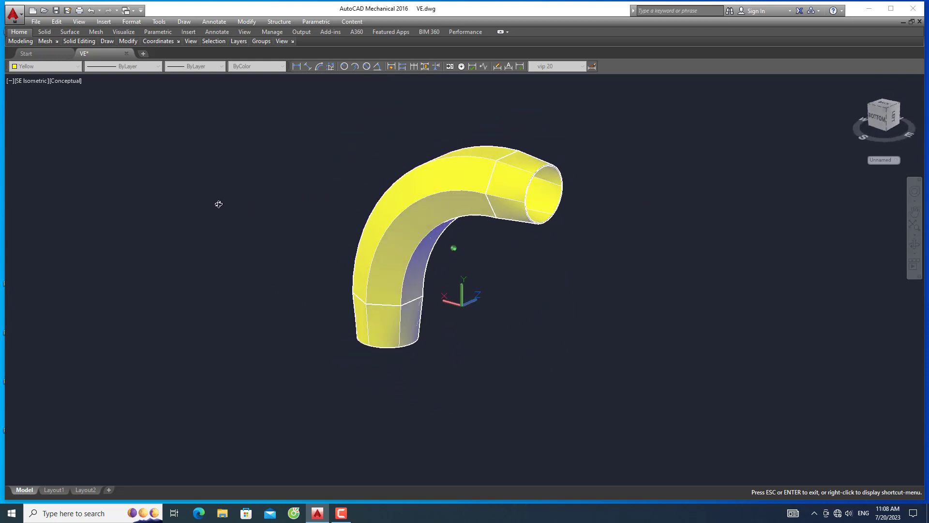
Shift the elbow down-left and display it in the Hidden visual style.
middle_click_drag(451, 253, 429, 288)
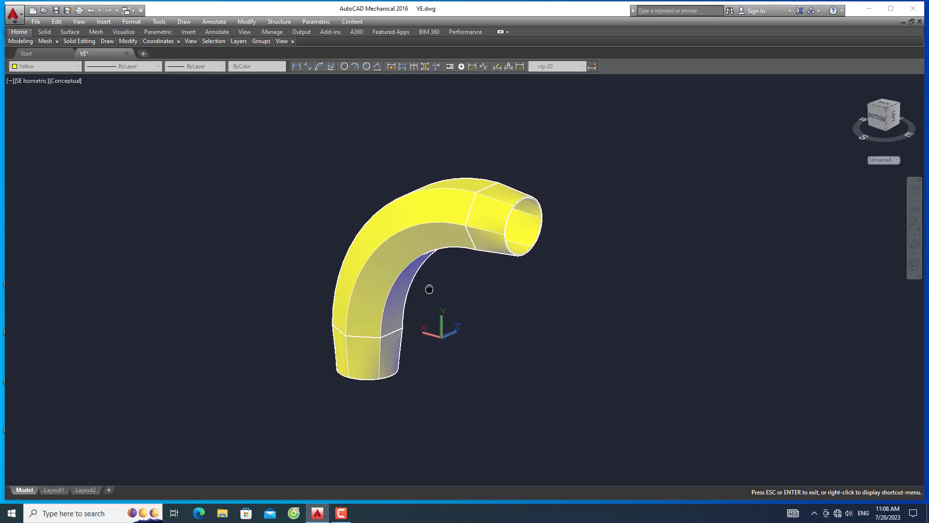
key("Escape")
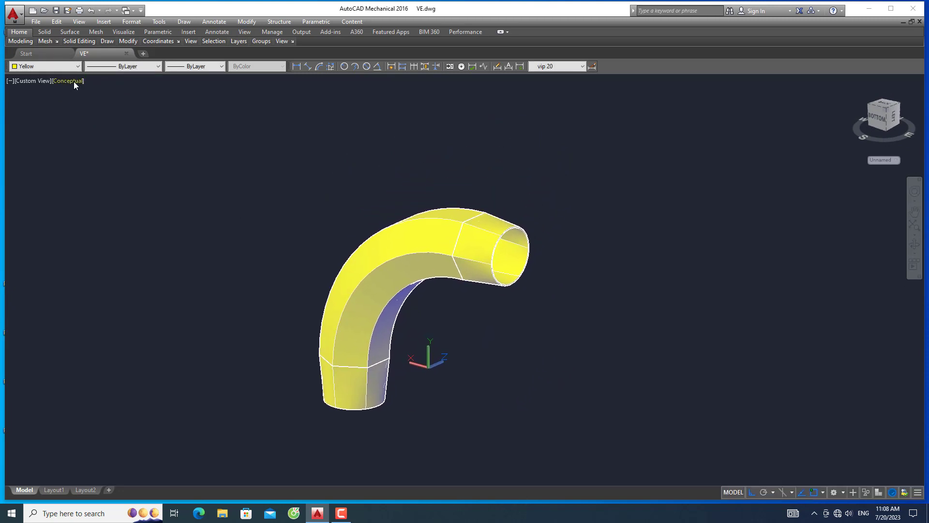
left_click(73, 81)
left_click(94, 127)
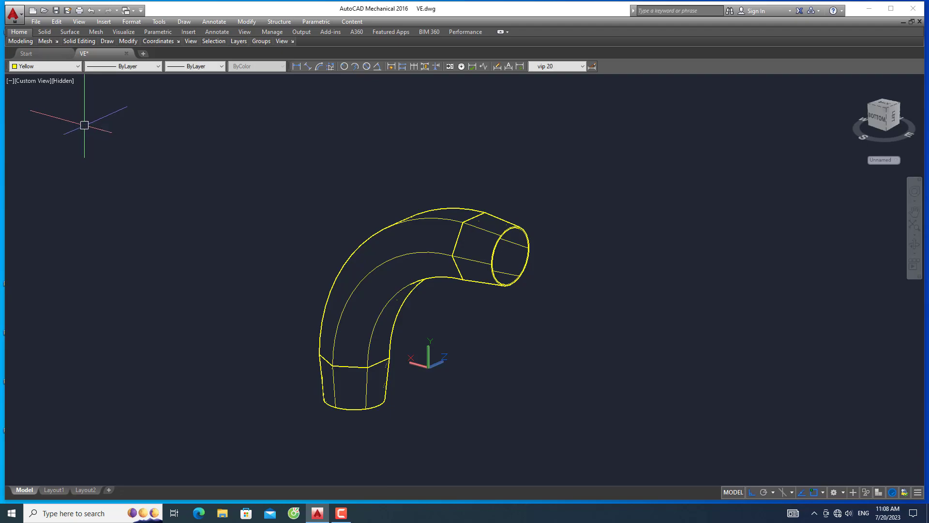